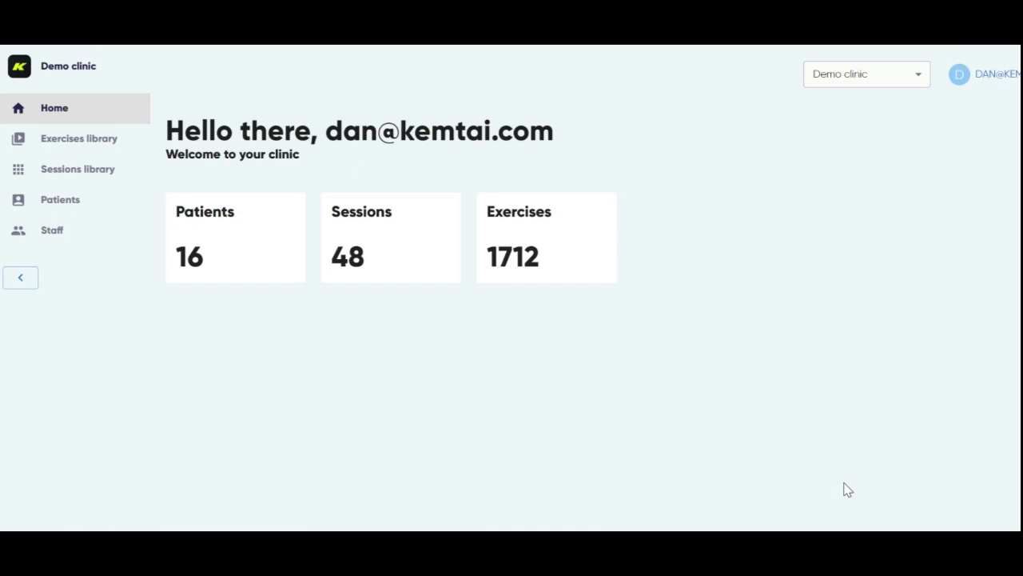
Open the exercises library, search it for "shoulder" and browse the matching exercises.
click(201, 263)
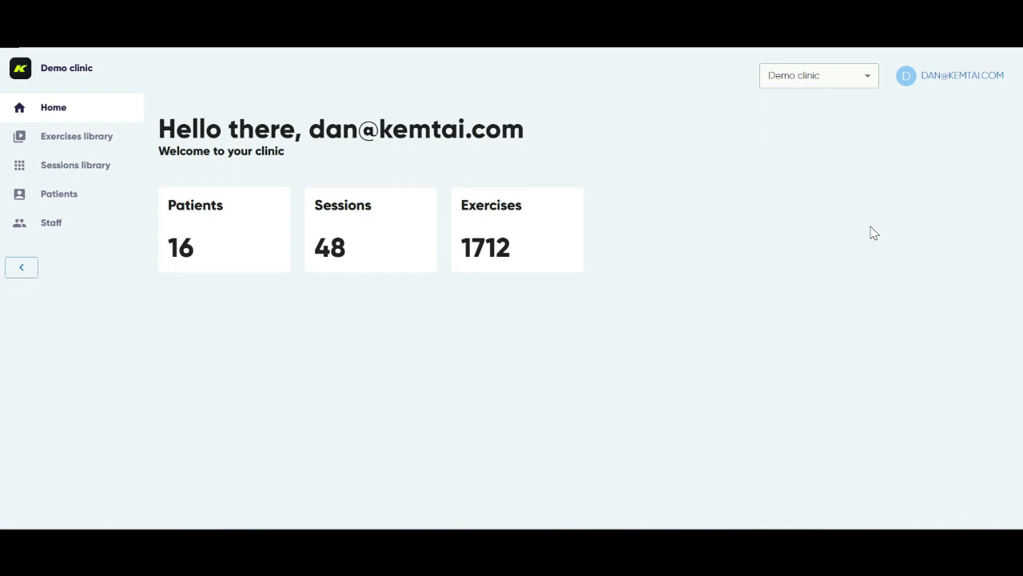
click(109, 142)
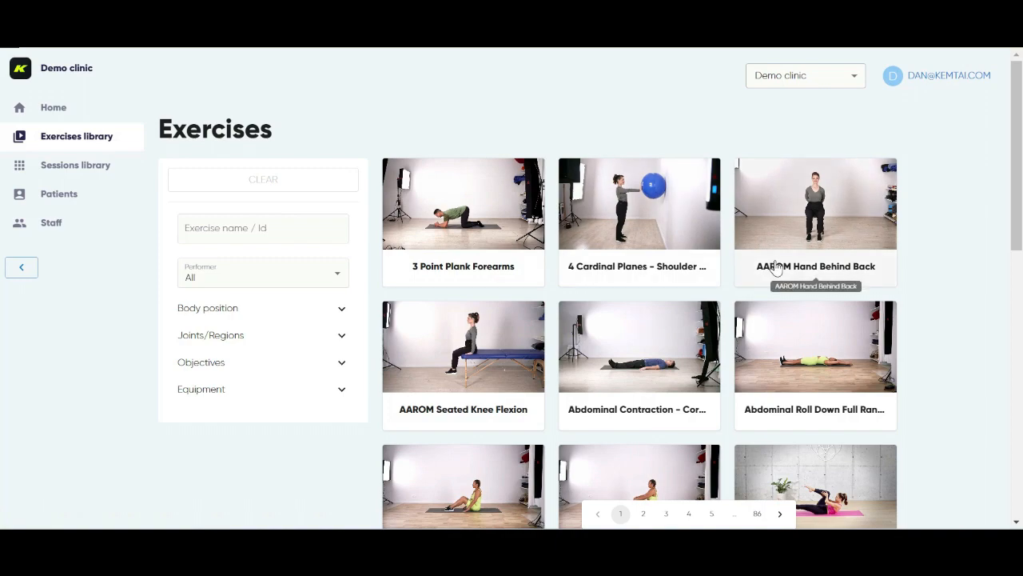
drag(1013, 160, 1022, 98)
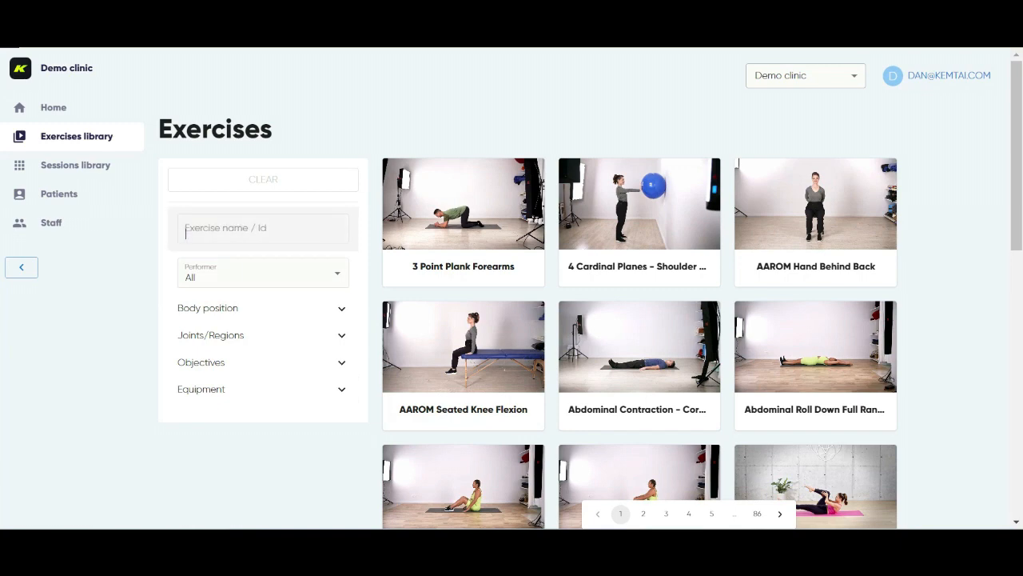
click(300, 233)
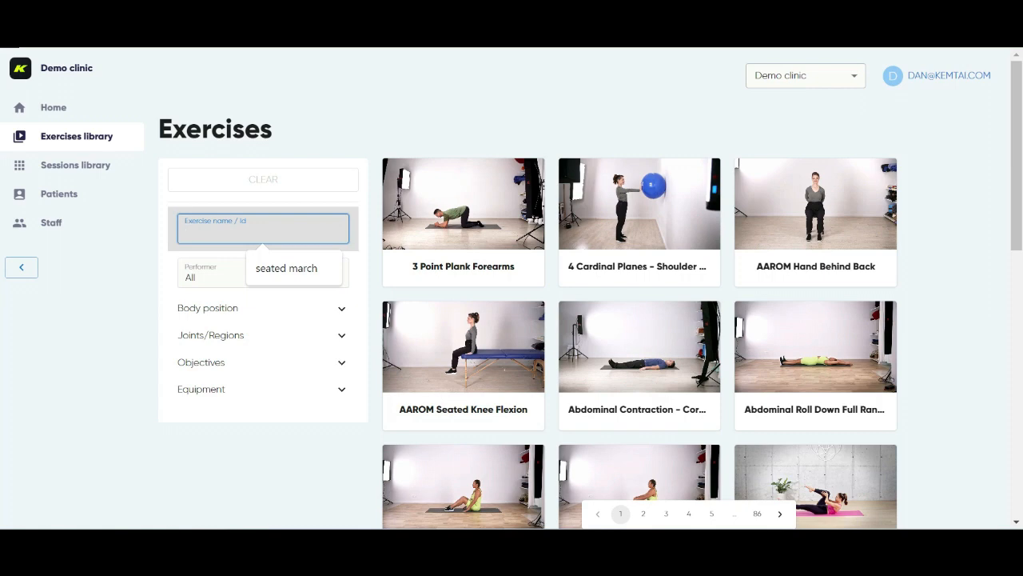
text(sho)
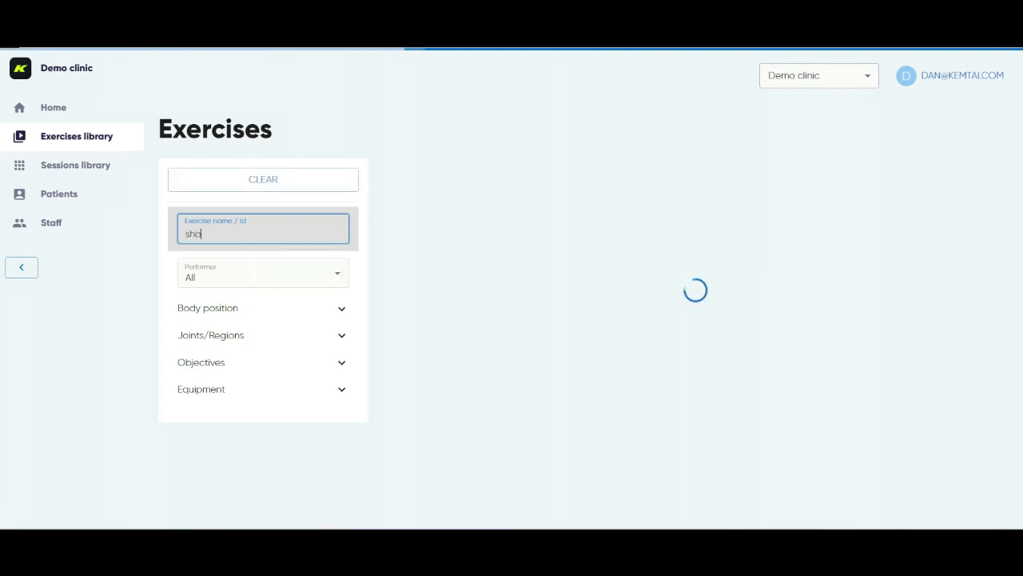
text(ulder)
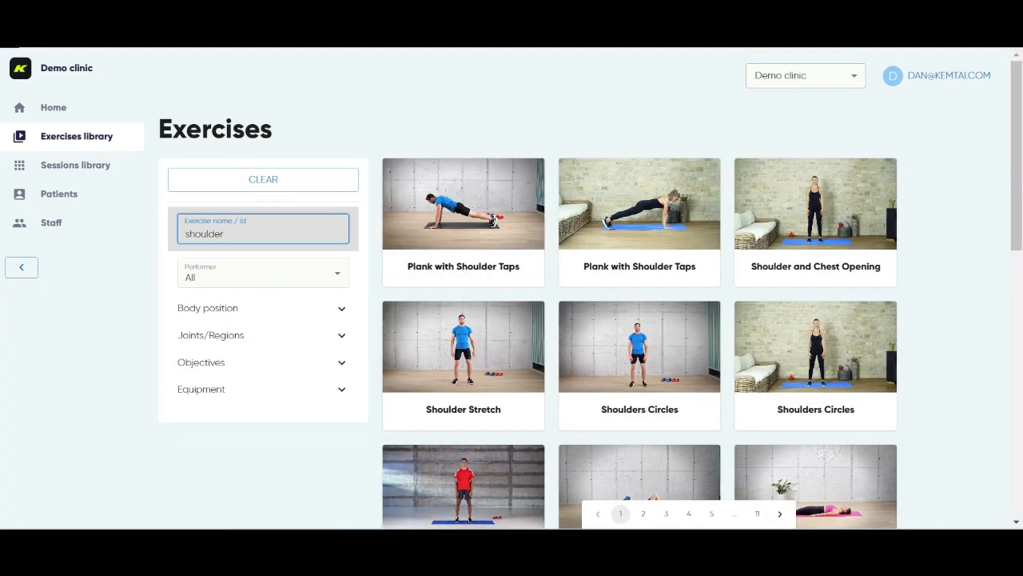
scroll(730, 312, down, 8)
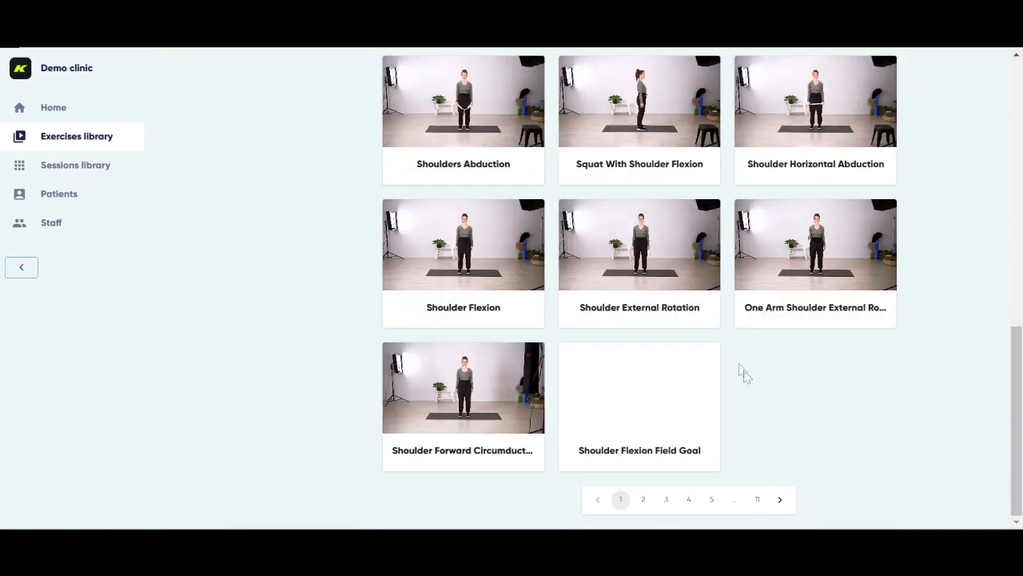
scroll(761, 409, up, 8)
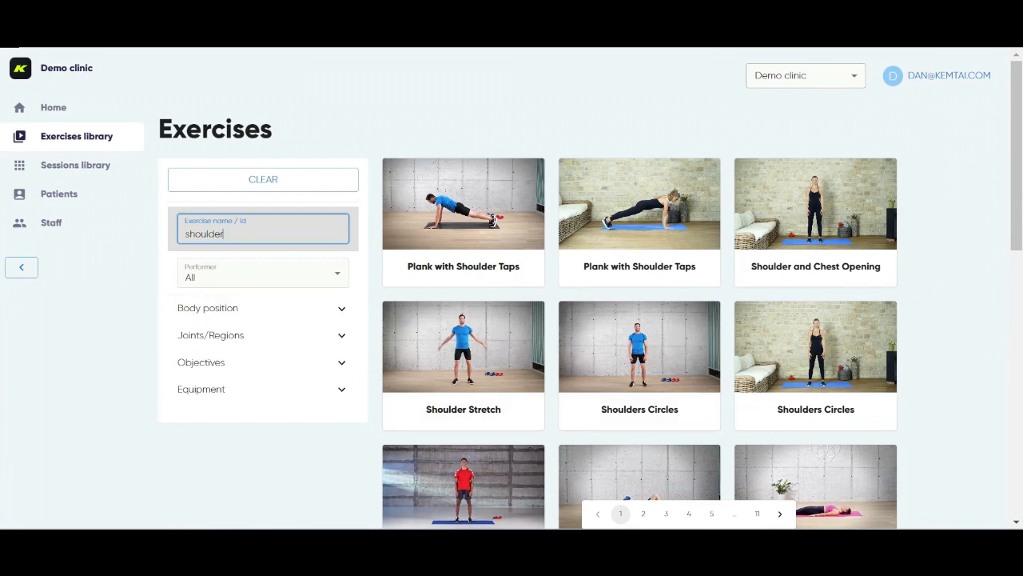
Search the exercises library for "ankle" and clear the name search again.
double_click(210, 234)
text(ankle)
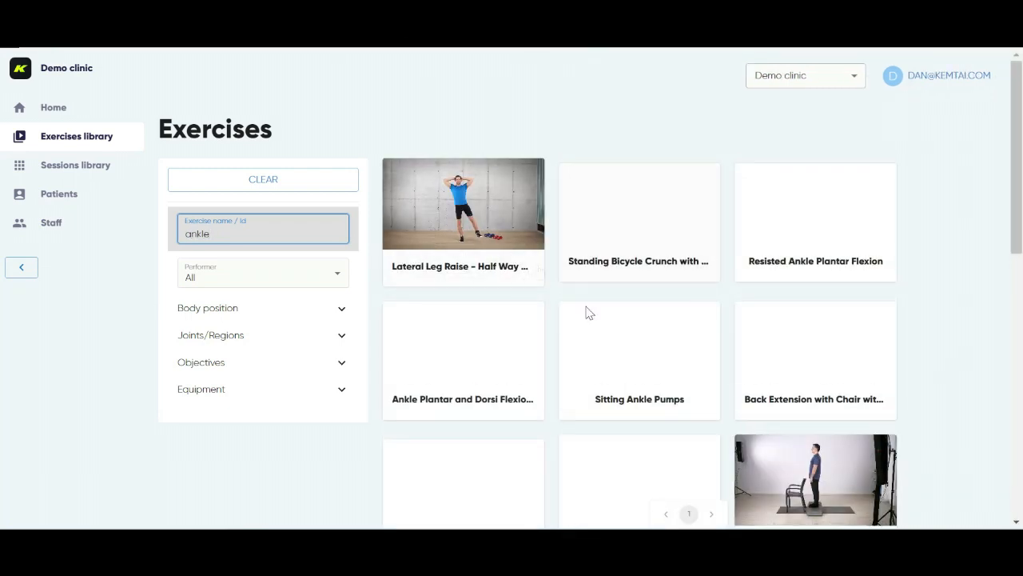
key(BackSpace)
key(BackSpace)
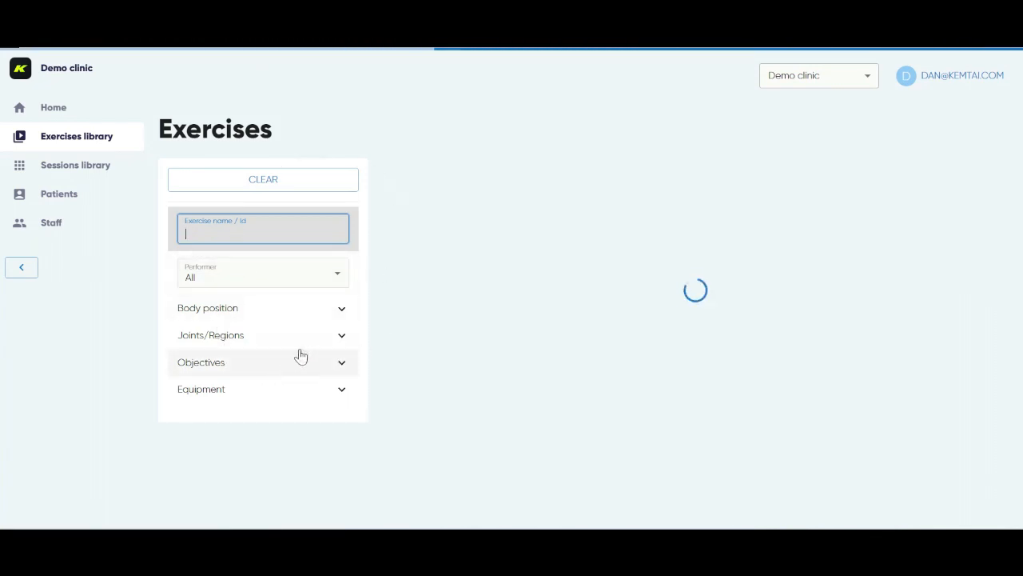
Filter the exercises library by the third named performer and browse the matching exercises.
click(257, 271)
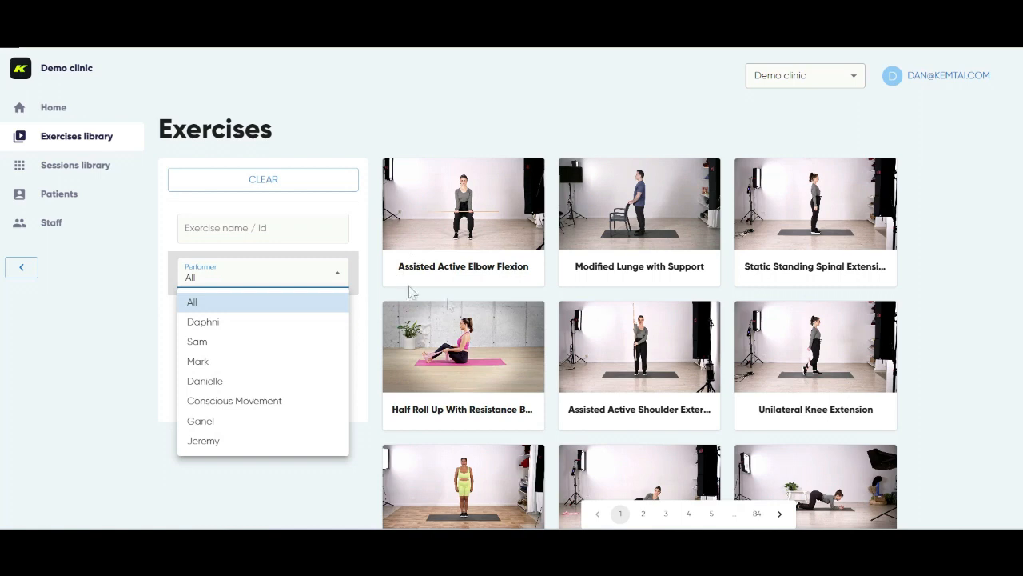
click(274, 362)
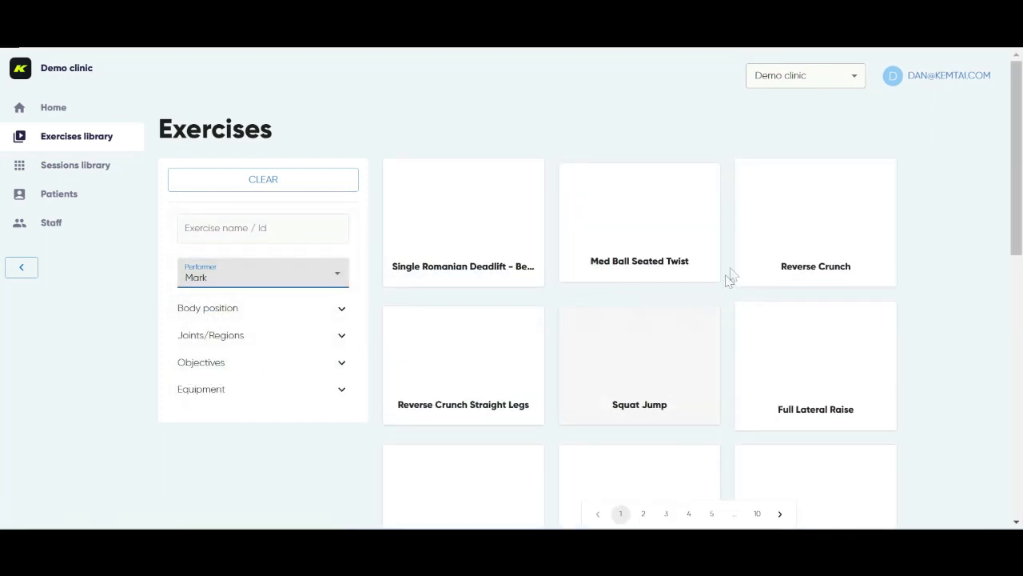
scroll(2, 322, down, 5)
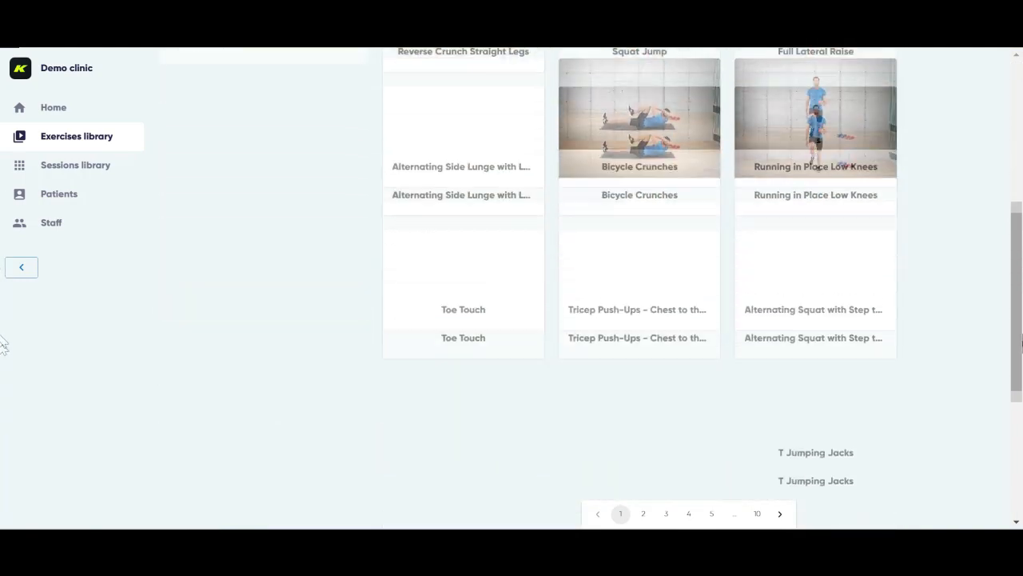
scroll(3, 322, up, 5)
Review the available Body position and Joints/Regions filter options for the exercises.
click(256, 314)
scroll(266, 363, down, 1)
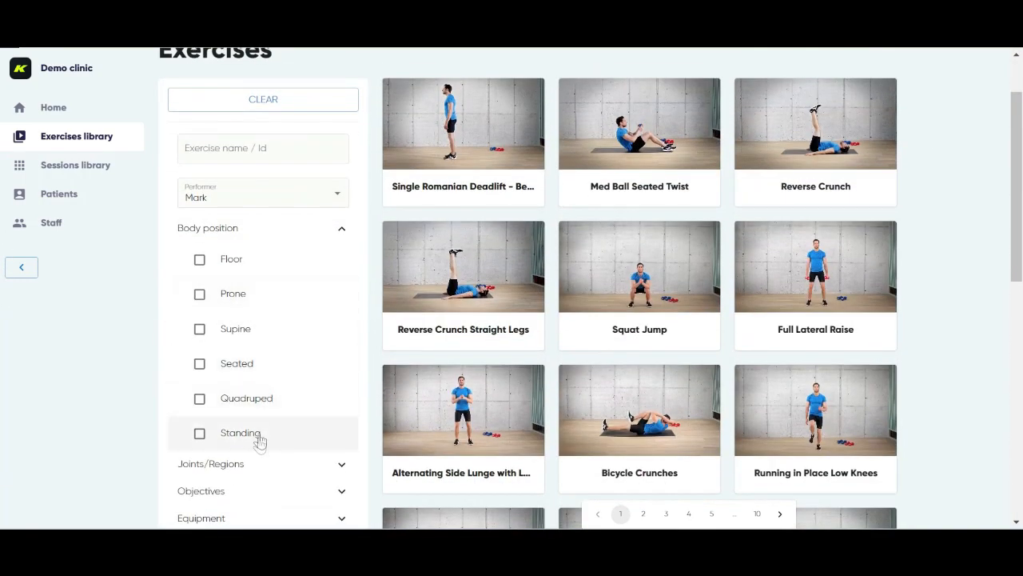
click(266, 228)
click(258, 257)
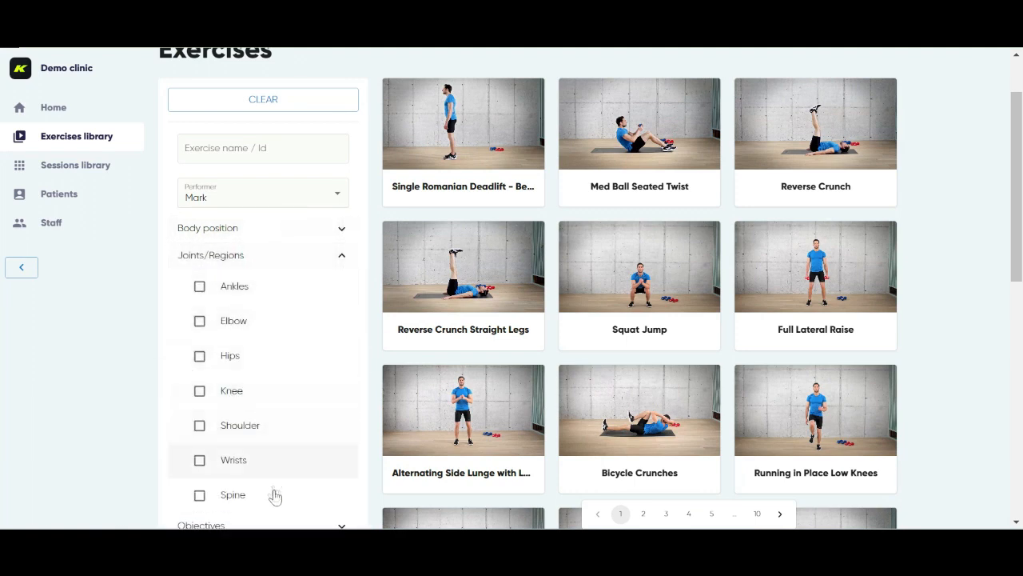
click(274, 256)
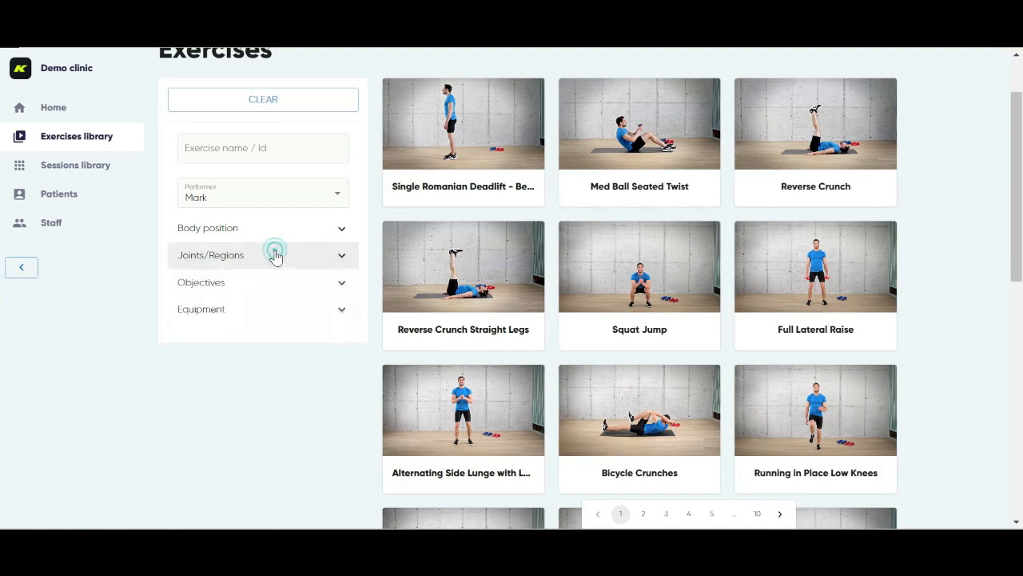
Review the available Objectives and Equipment filter options for the exercises.
click(276, 281)
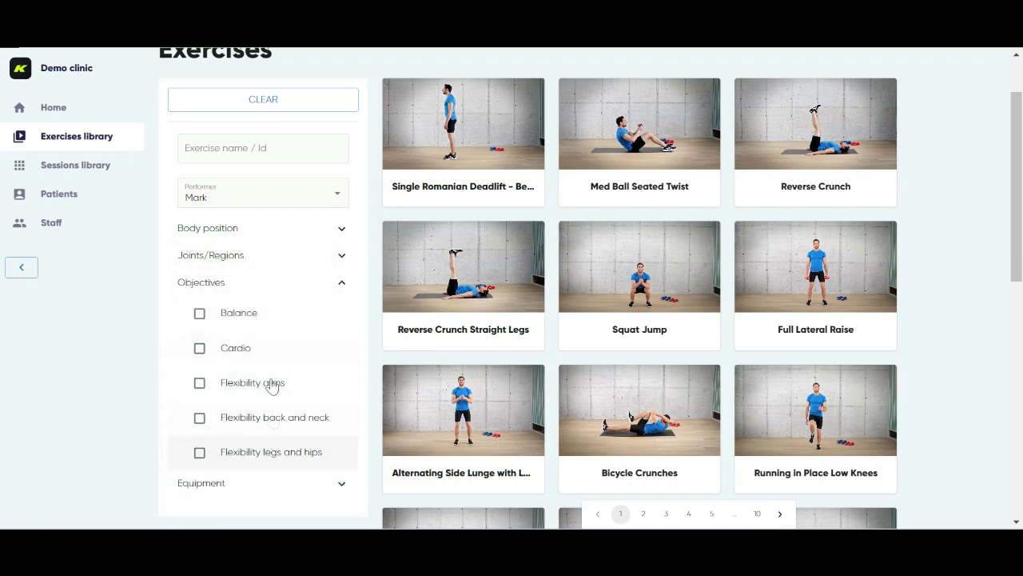
click(264, 286)
click(251, 311)
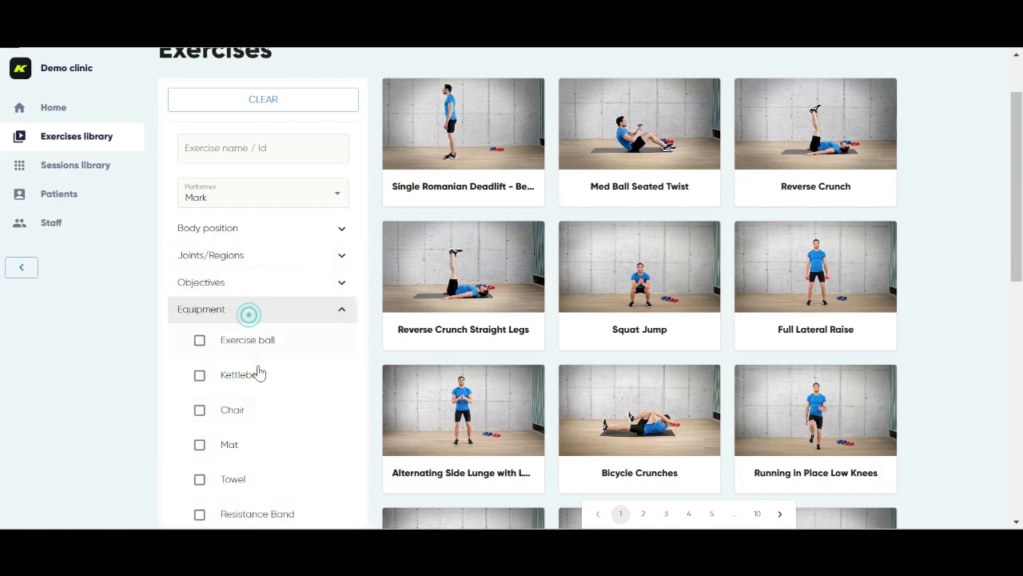
scroll(273, 451, down, 2)
scroll(273, 448, up, 2)
click(282, 305)
scroll(469, 319, up, 1)
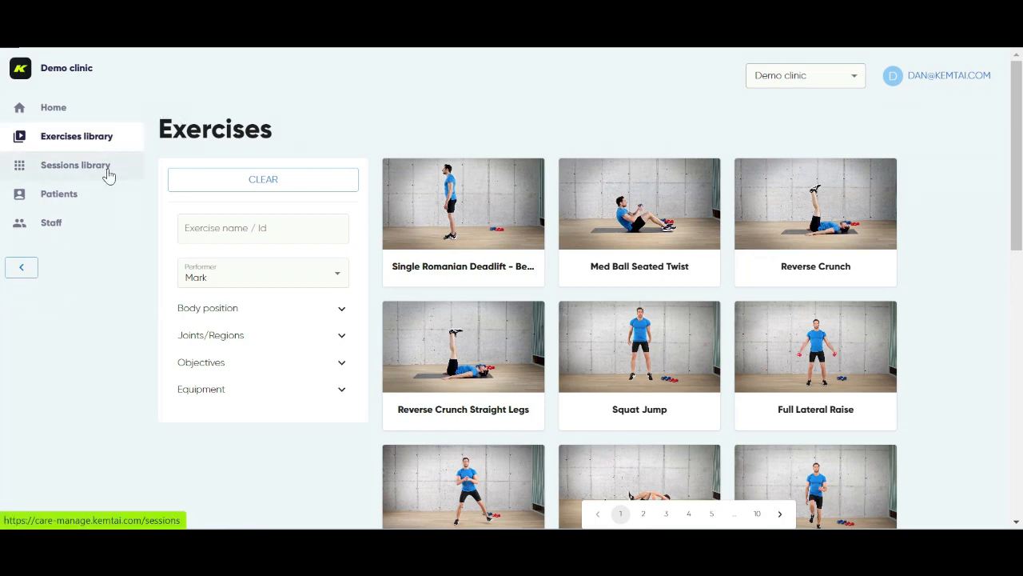
Open the sessions library, show more rows per page and look through the clinic sessions.
click(71, 163)
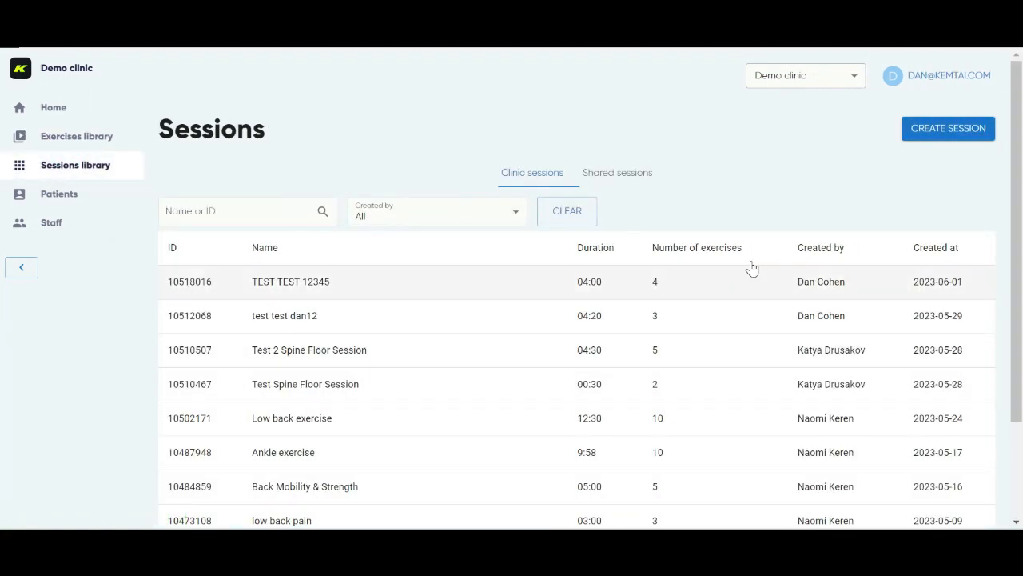
scroll(451, 313, down, 3)
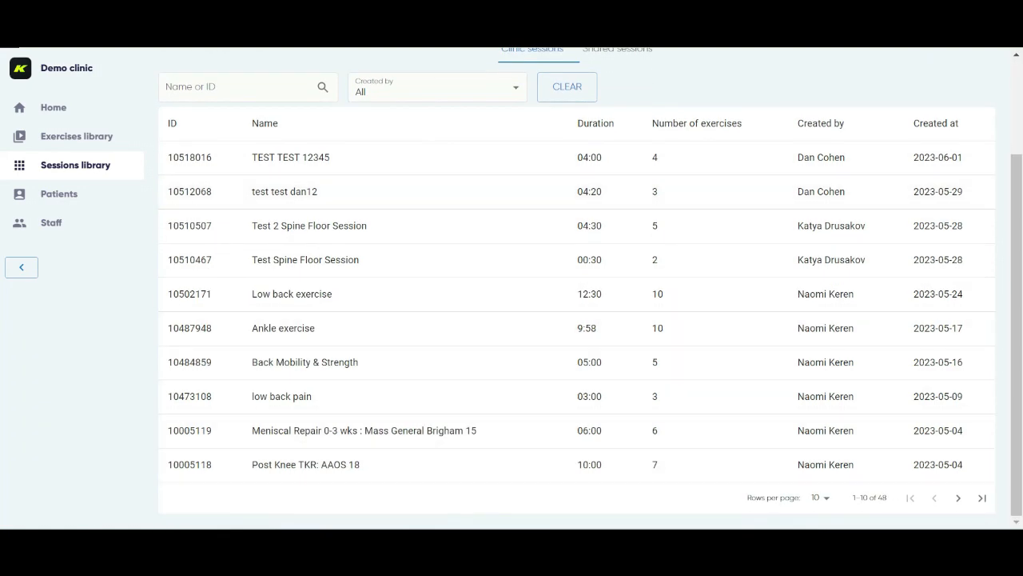
click(819, 497)
click(819, 504)
scroll(639, 256, up, 3)
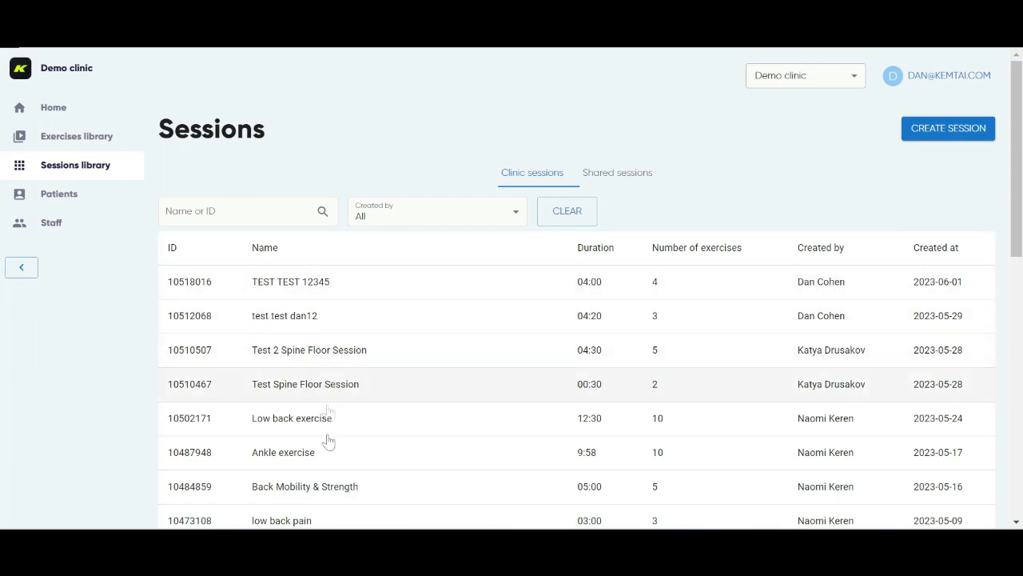
scroll(408, 318, down, 3)
scroll(443, 312, up, 3)
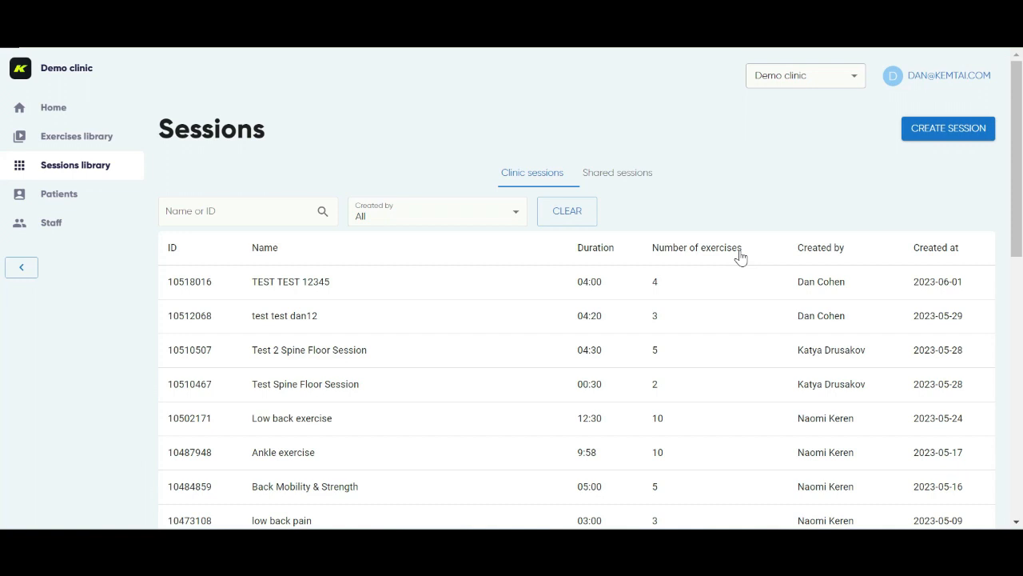
Create a new clinic session named "Demo session".
click(953, 137)
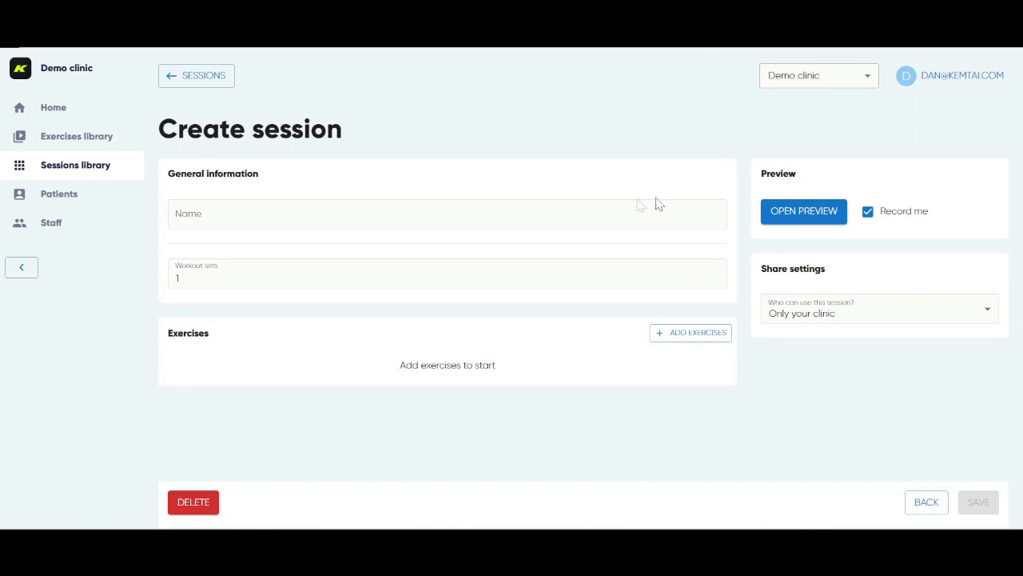
click(460, 204)
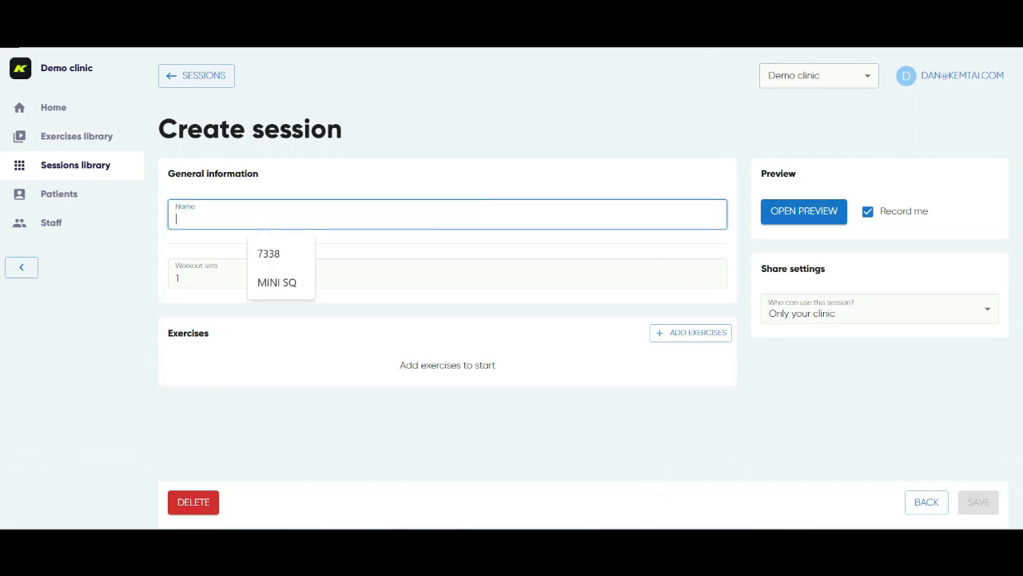
text(Demo session)
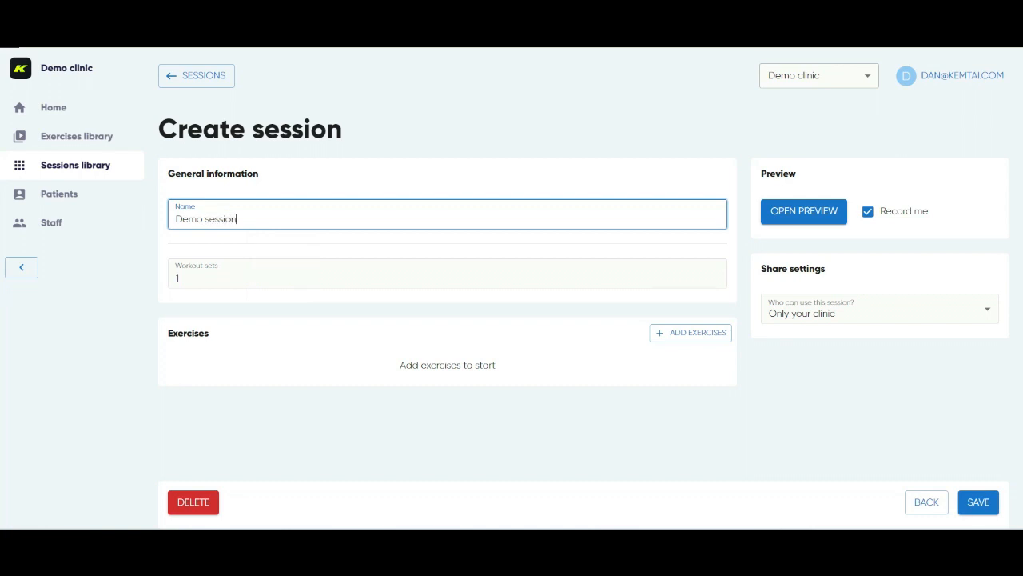
Start adding exercises to the session and search for "elbow" exercises.
click(687, 339)
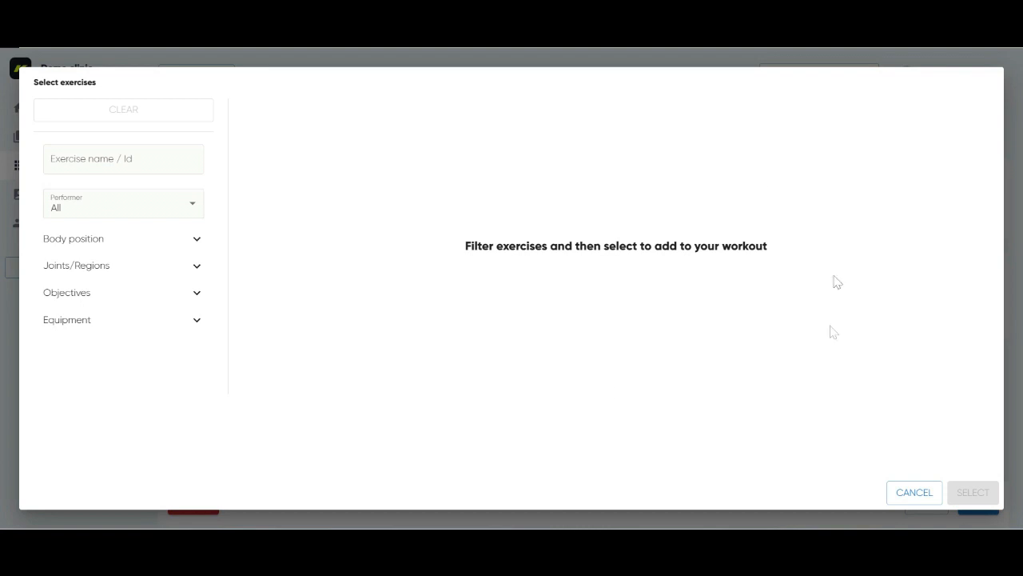
click(119, 158)
text(e)
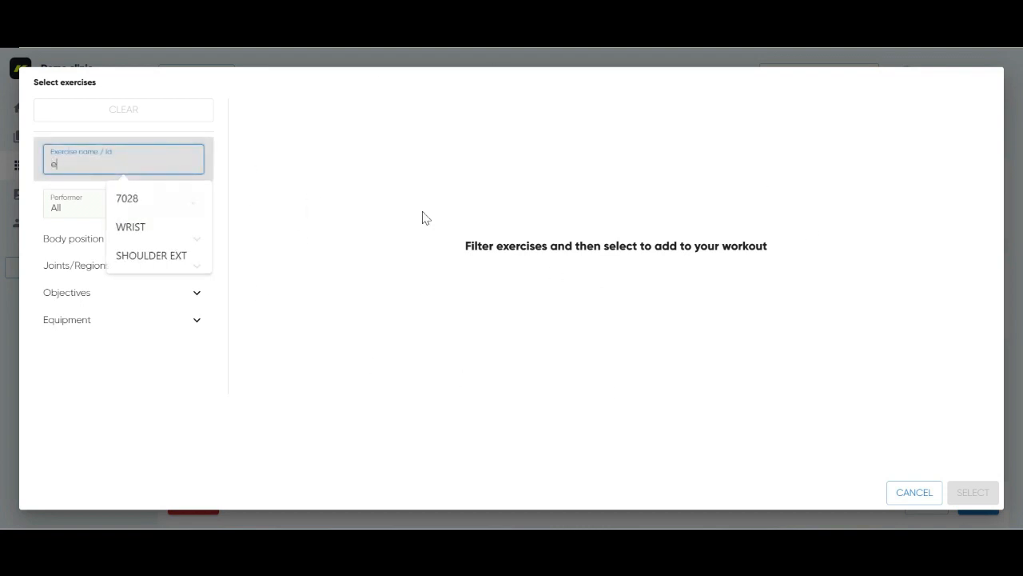
text(lbow)
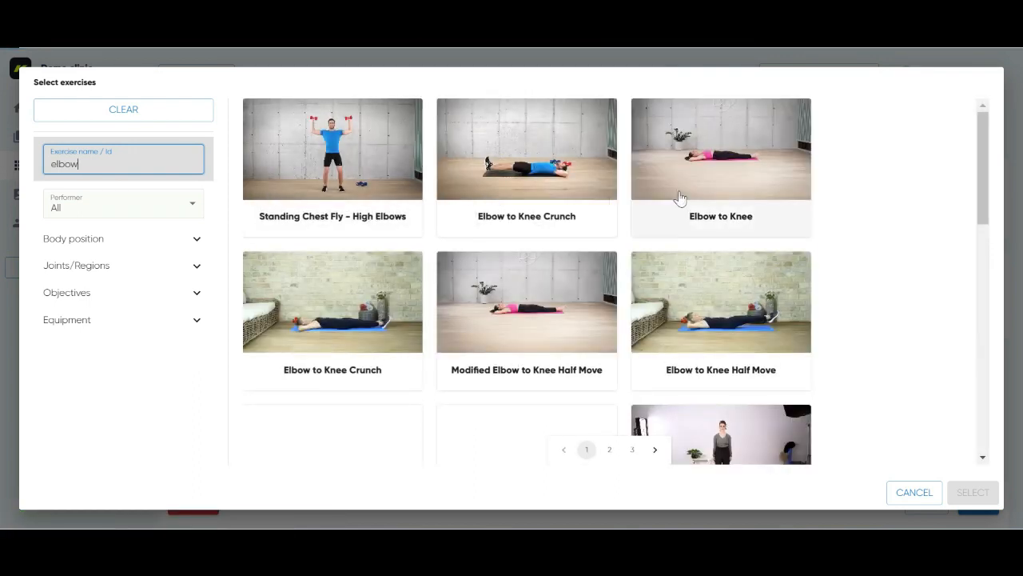
scroll(678, 248, down, 3)
scroll(800, 284, up, 3)
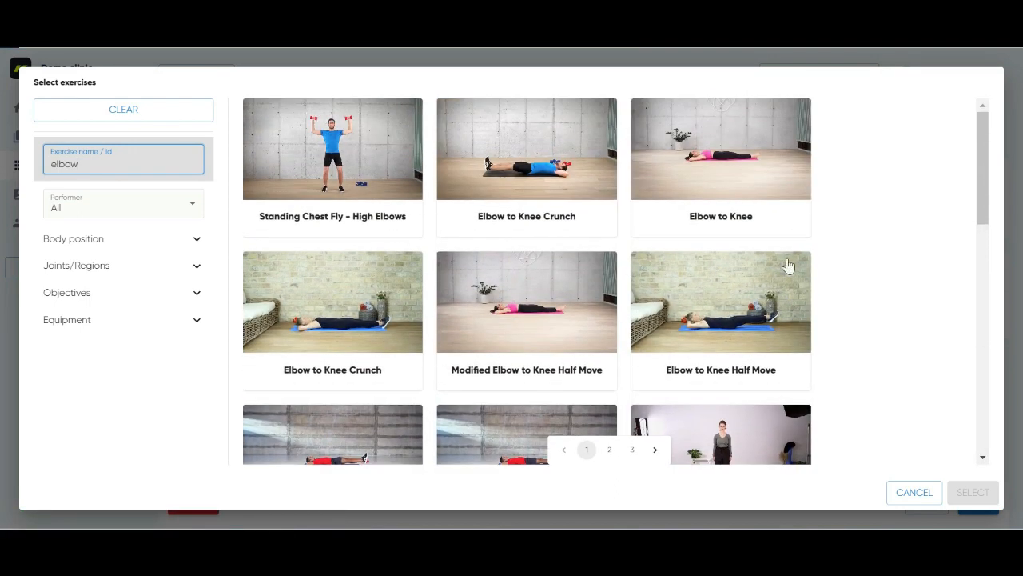
Add the exercises Standing Chest Fly - High Elbows, Elbow Extension and Reverse Fly with Bent Elbows to the session.
click(306, 146)
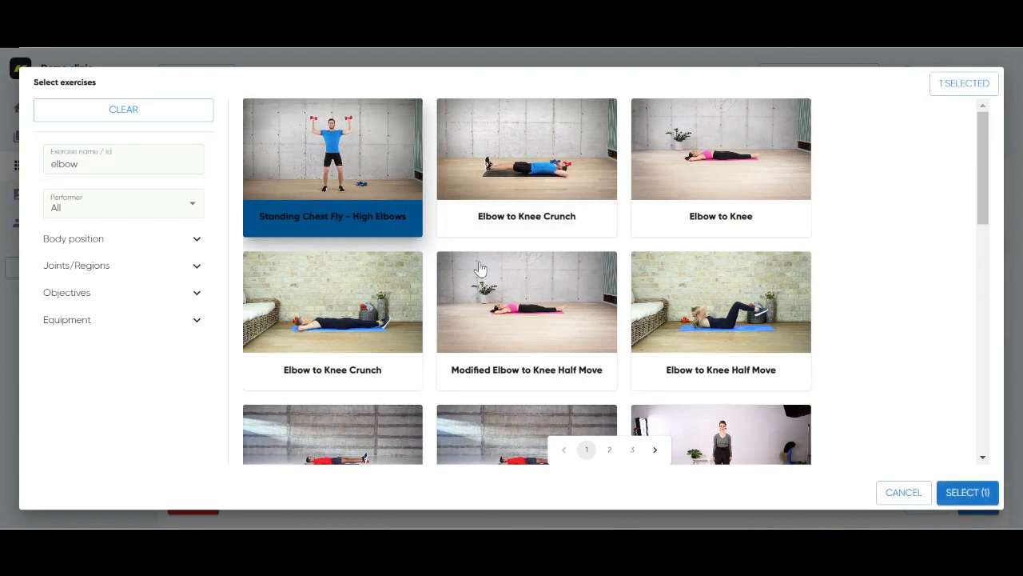
click(540, 290)
scroll(540, 290, down, 1)
scroll(539, 290, down, 2)
click(532, 369)
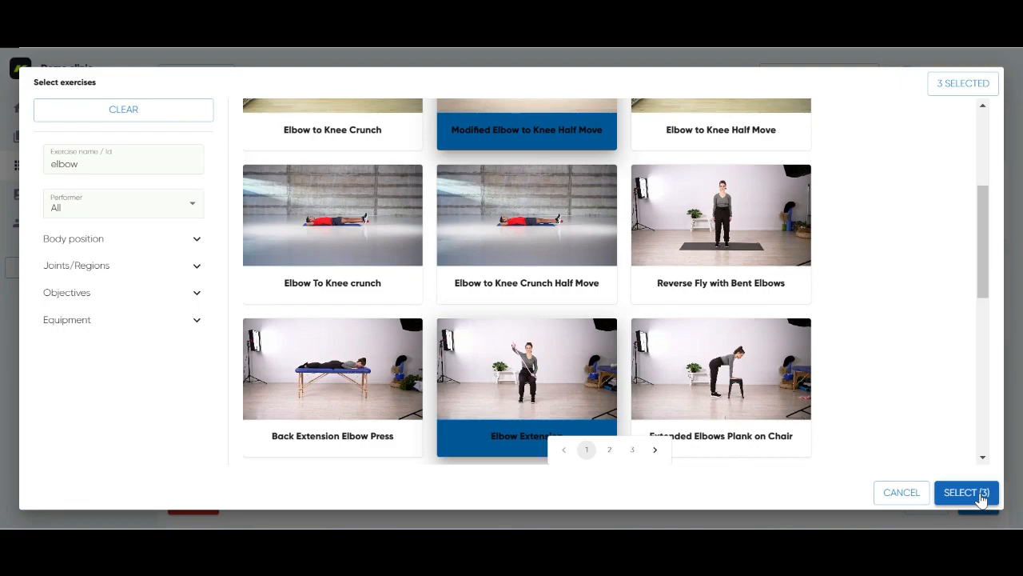
click(576, 119)
click(789, 279)
click(969, 493)
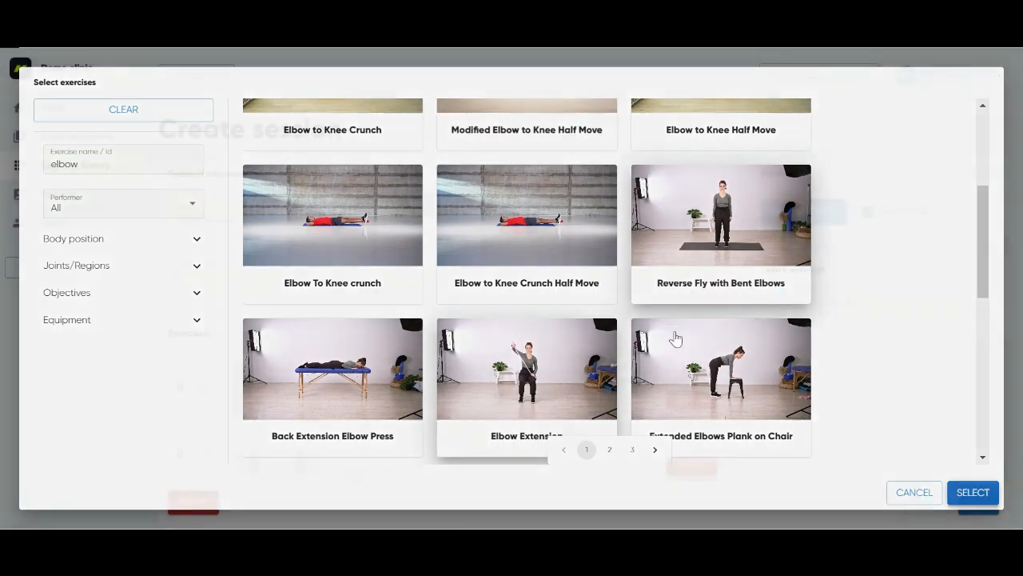
Try moving the first exercise within the session's exercise list.
scroll(626, 304, down, 2)
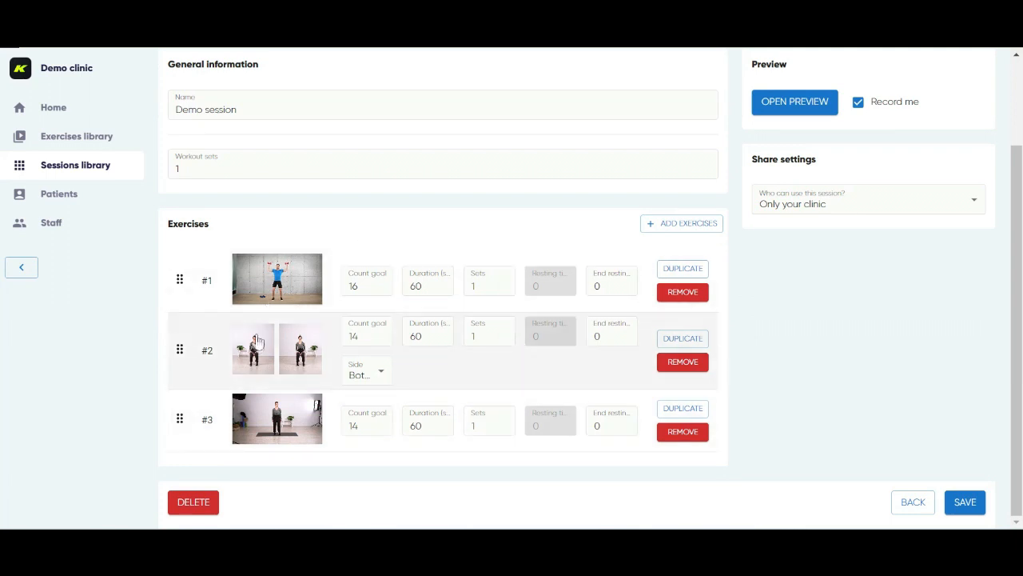
mouse_move(179, 279)
mouse_down()
mouse_move(171, 423)
mouse_move(173, 280)
mouse_up()
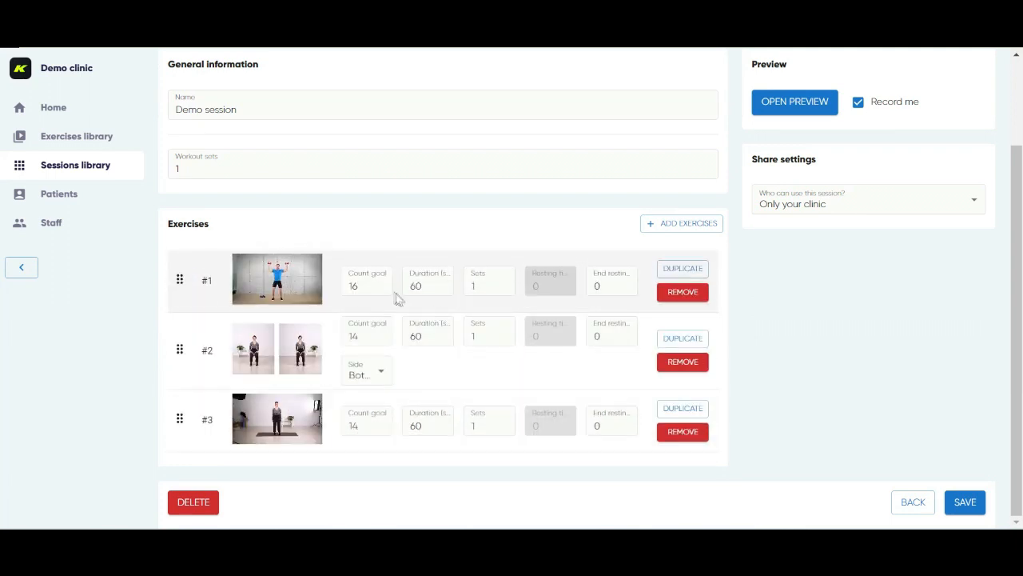
Look over the count goal and duration settings of the session's first two exercises.
double_click(368, 286)
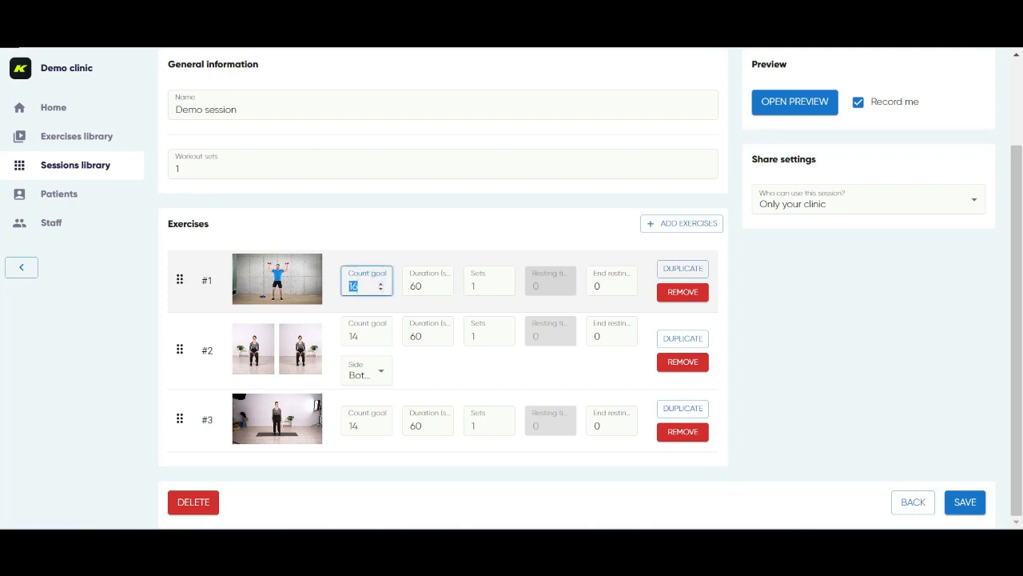
double_click(365, 335)
double_click(366, 286)
double_click(439, 286)
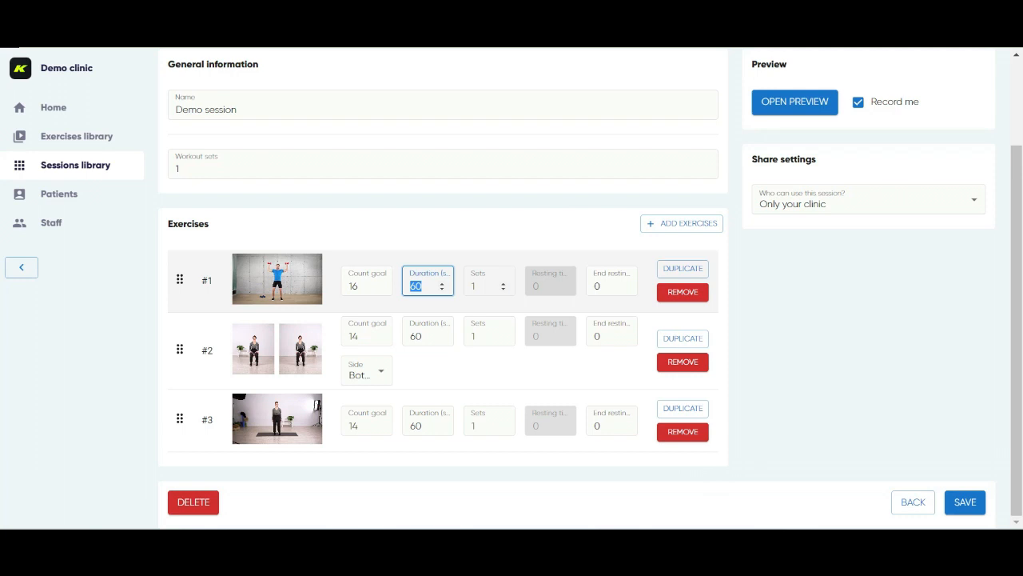
click(427, 288)
drag(436, 289, 416, 287)
click(354, 286)
double_click(354, 285)
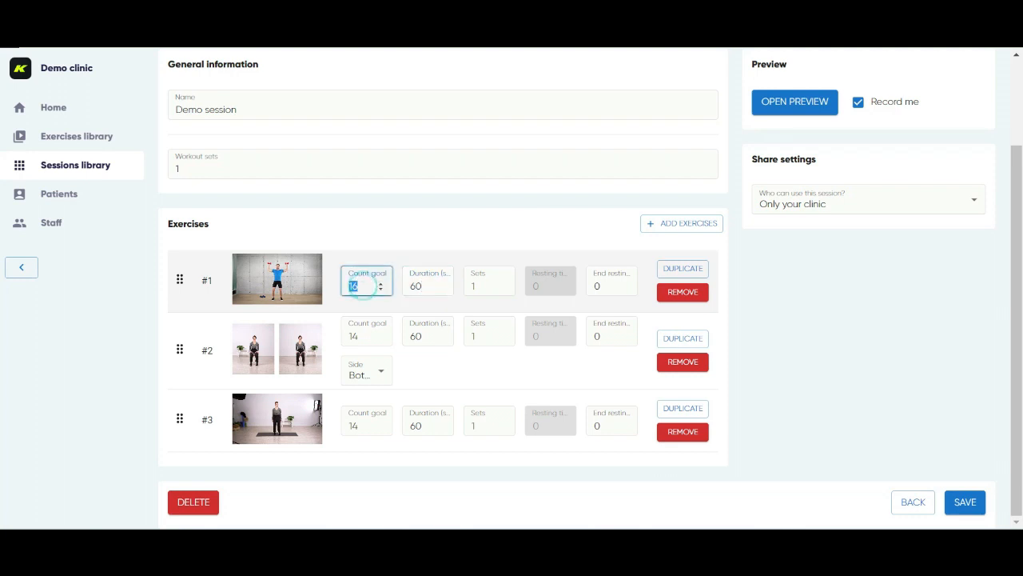
click(354, 286)
click(419, 286)
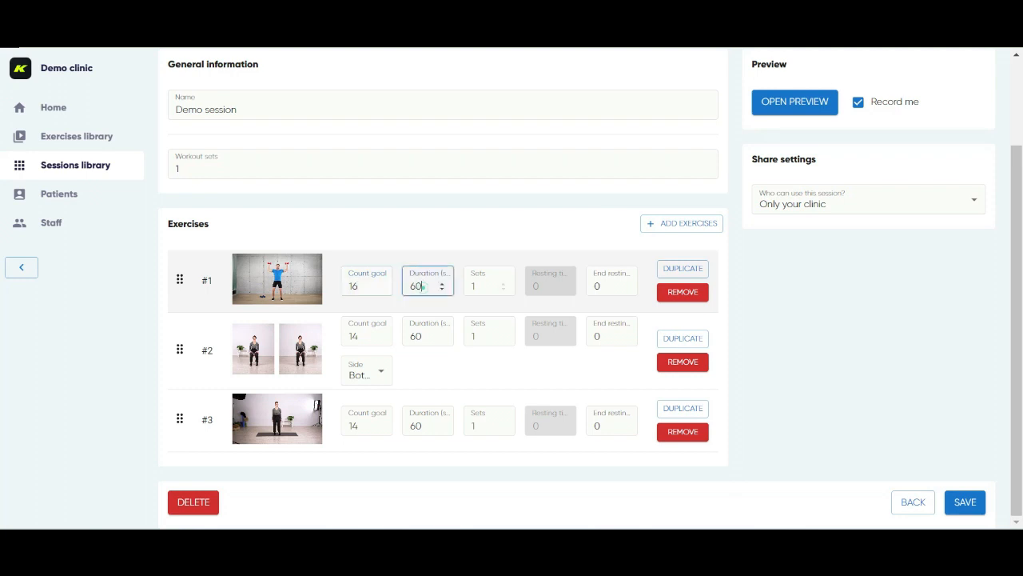
Set the first exercise's number of sets to 2.
click(490, 286)
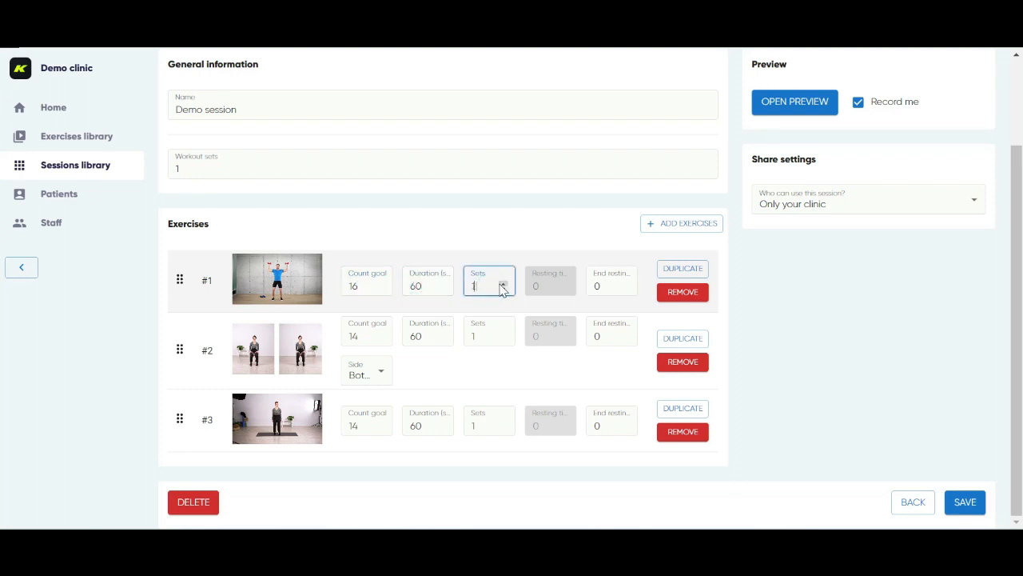
click(502, 283)
click(504, 290)
click(504, 283)
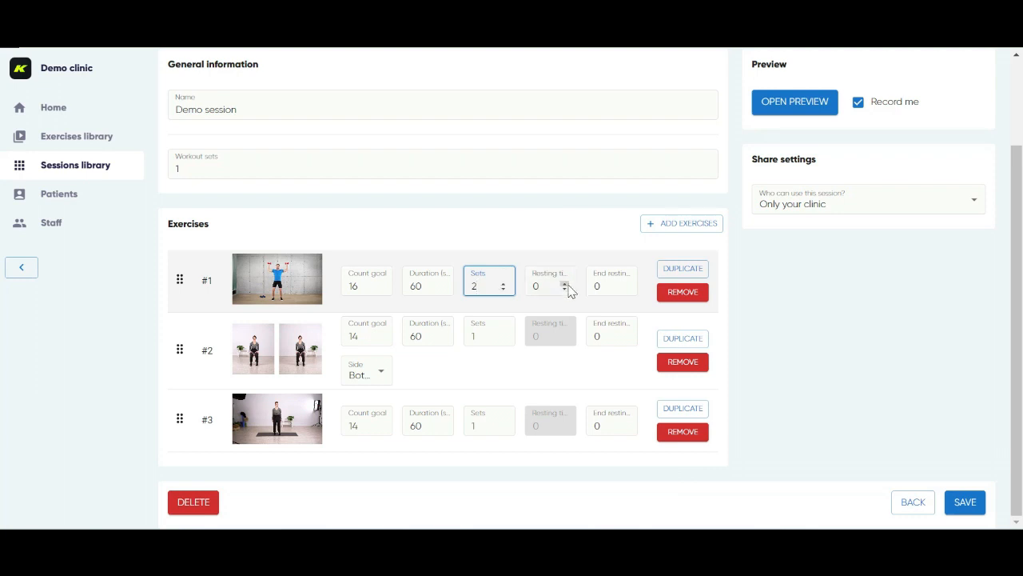
Try raising the first exercise's resting time to 6 and end resting time to 4, and reset both to 0.
triple_click(565, 284)
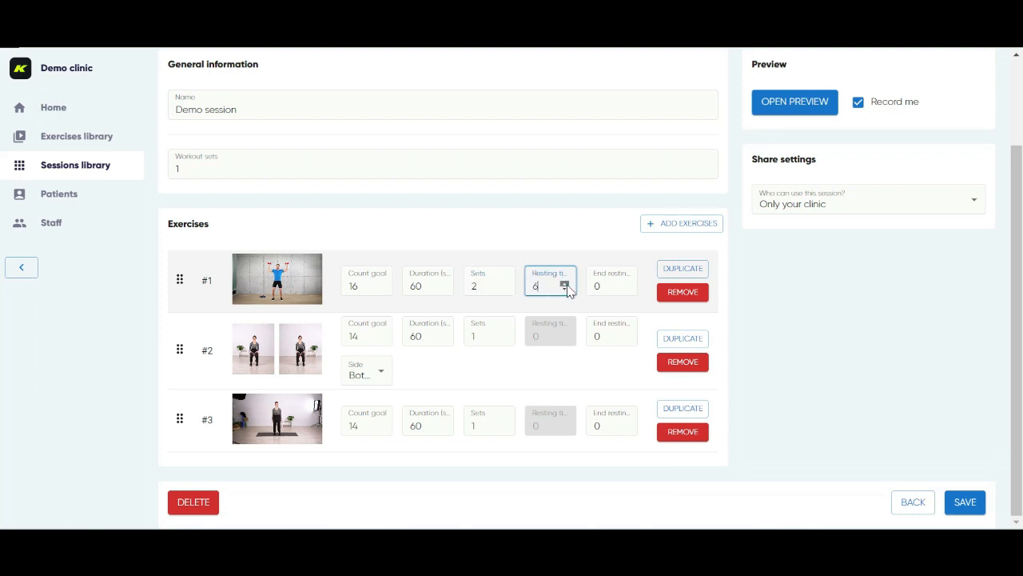
triple_click(566, 291)
click(626, 283)
click(626, 283)
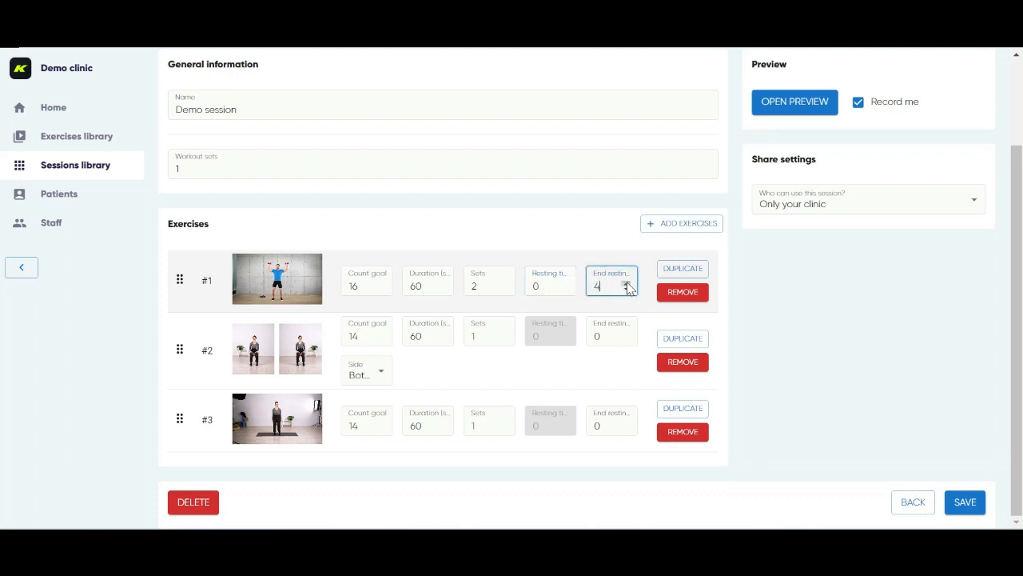
triple_click(627, 290)
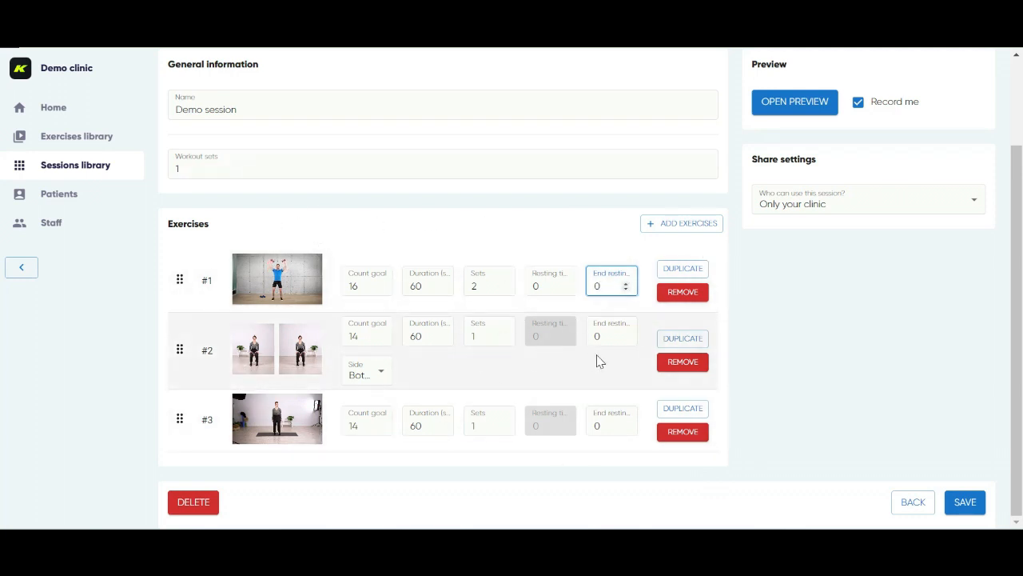
Try sharing the session with Other clinics and switch the share setting back to Only your clinic.
scroll(764, 348, up, 1)
click(785, 190)
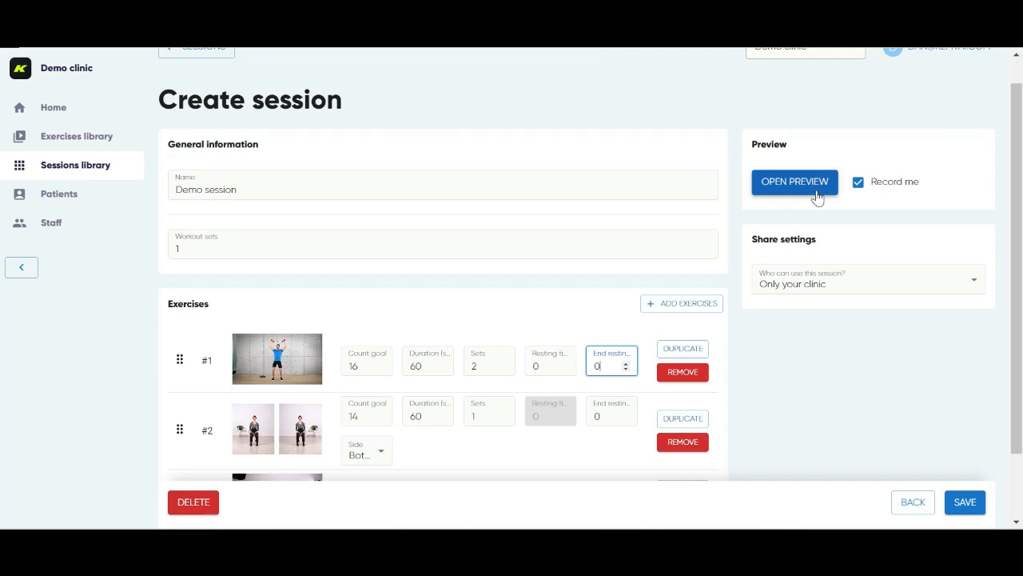
click(790, 288)
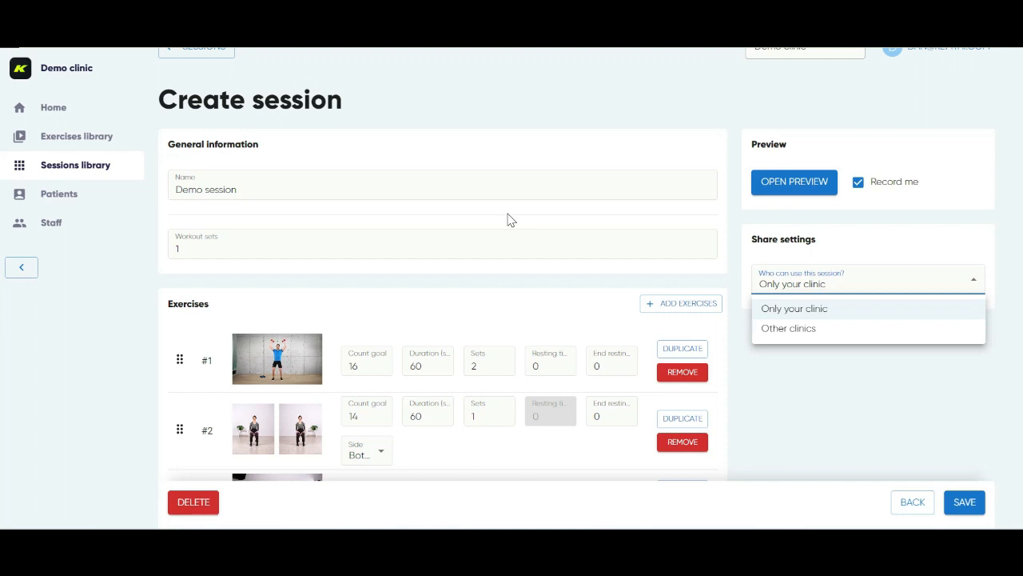
click(791, 331)
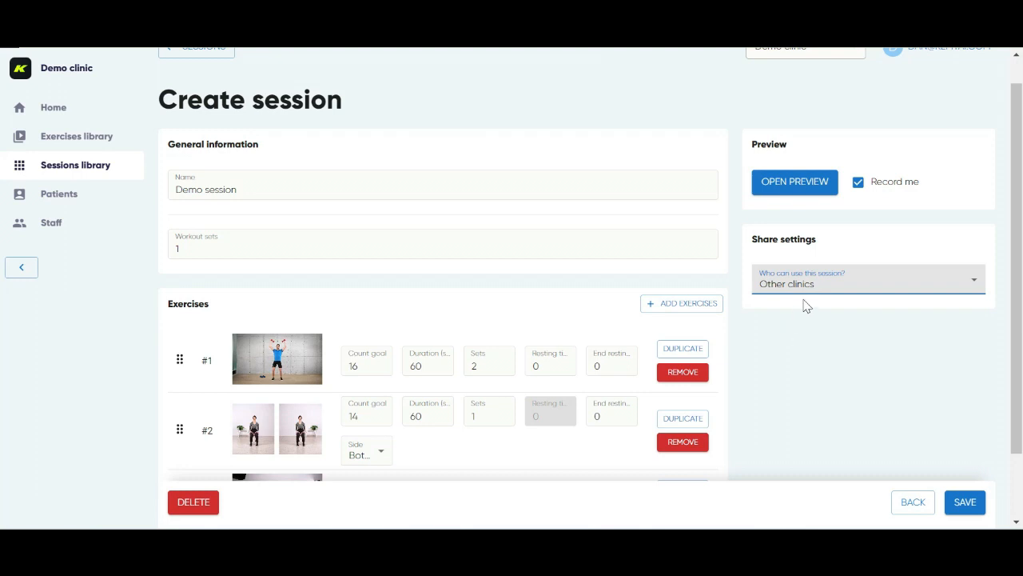
click(809, 286)
click(815, 312)
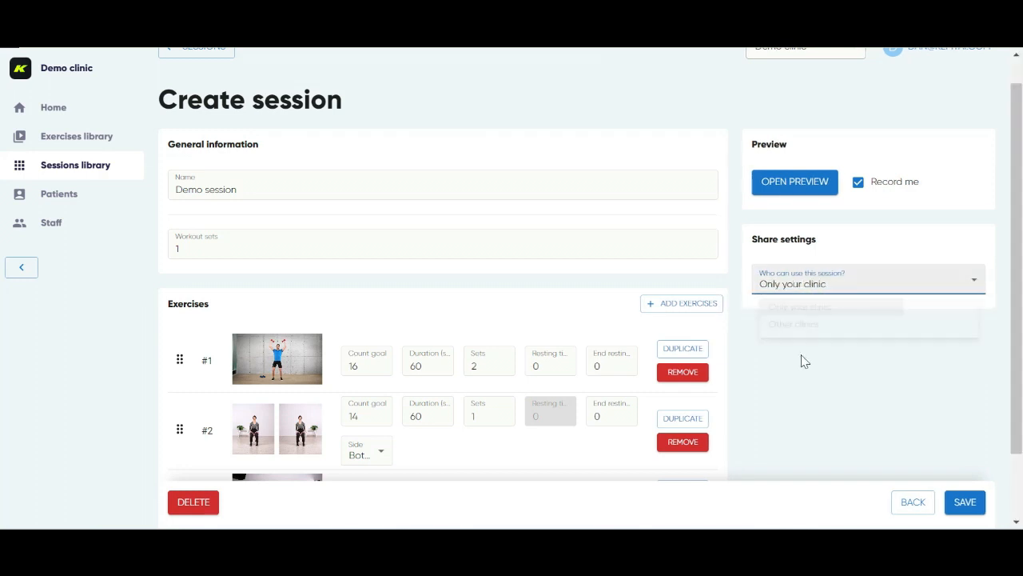
Save the Demo session and return to the sessions list.
click(984, 510)
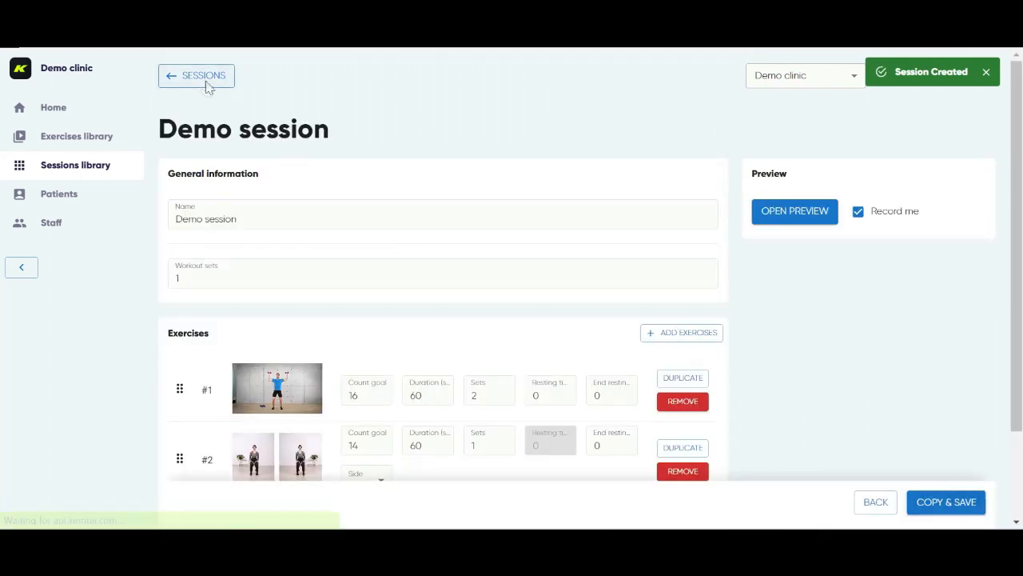
click(205, 83)
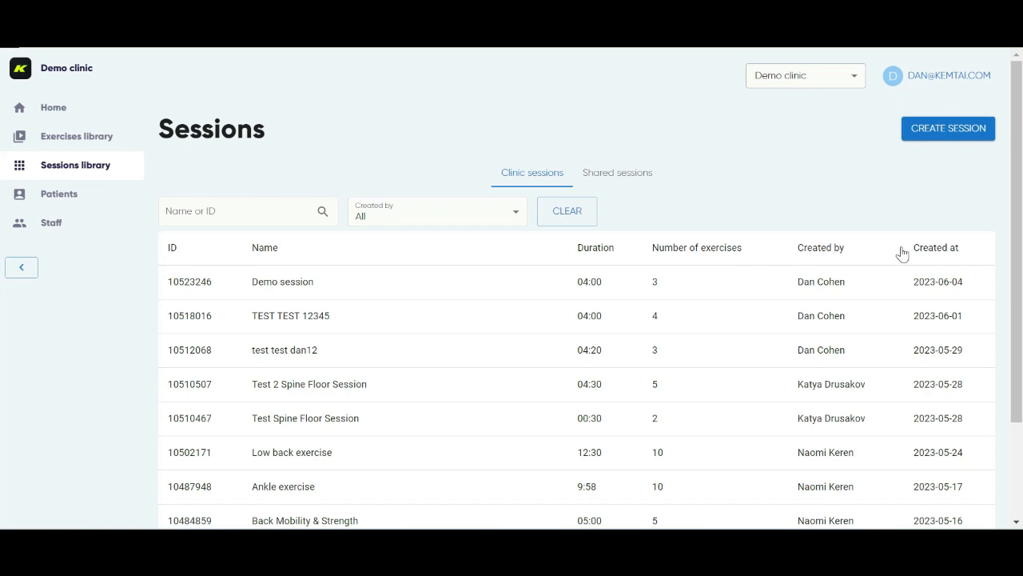
Sort the clinic sessions by creation date and check the list of shared sessions.
click(926, 255)
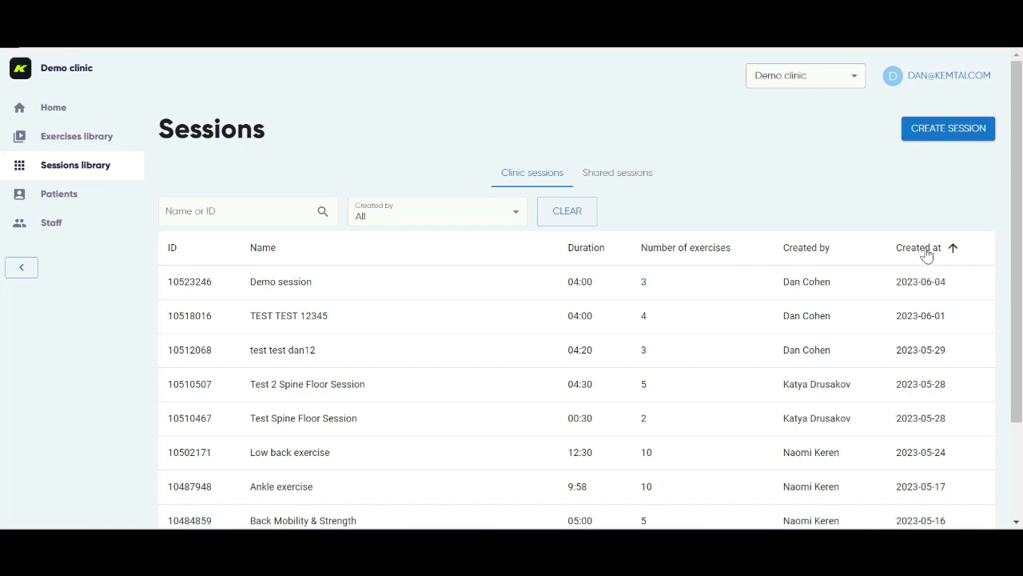
click(646, 175)
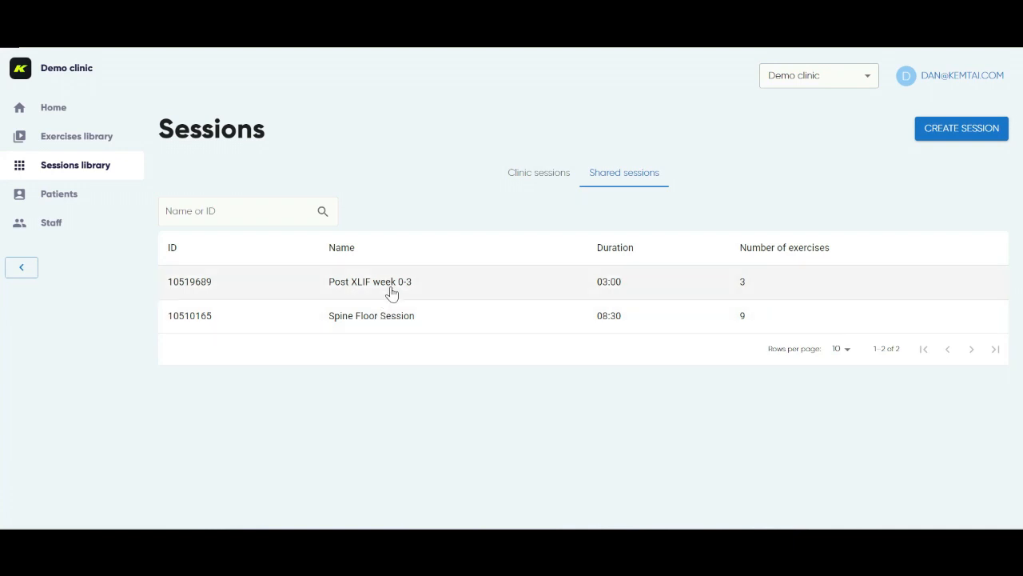
click(538, 173)
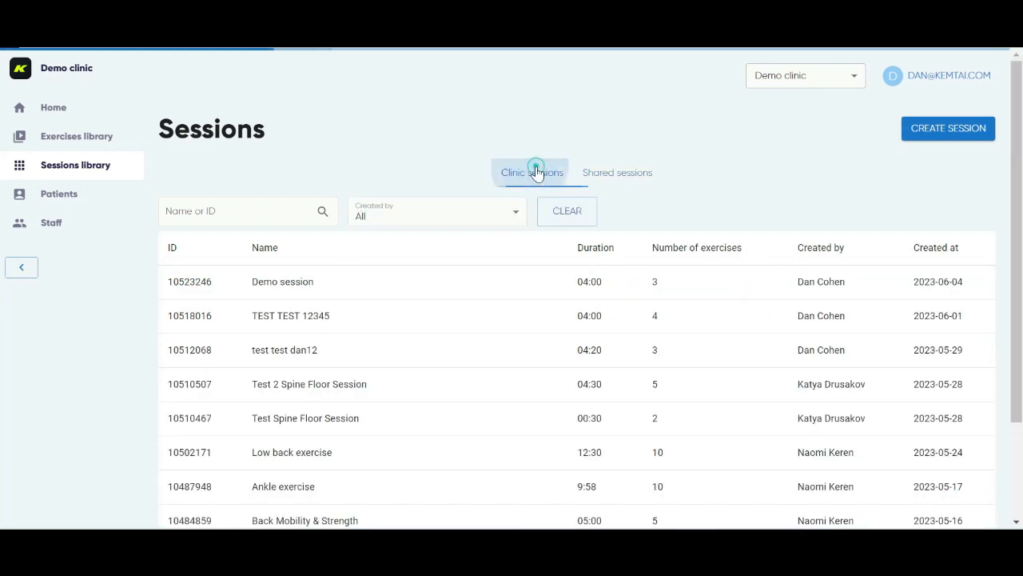
Review the exercises and general settings of Test 2 Spine Floor Session and return to the sessions list.
click(717, 392)
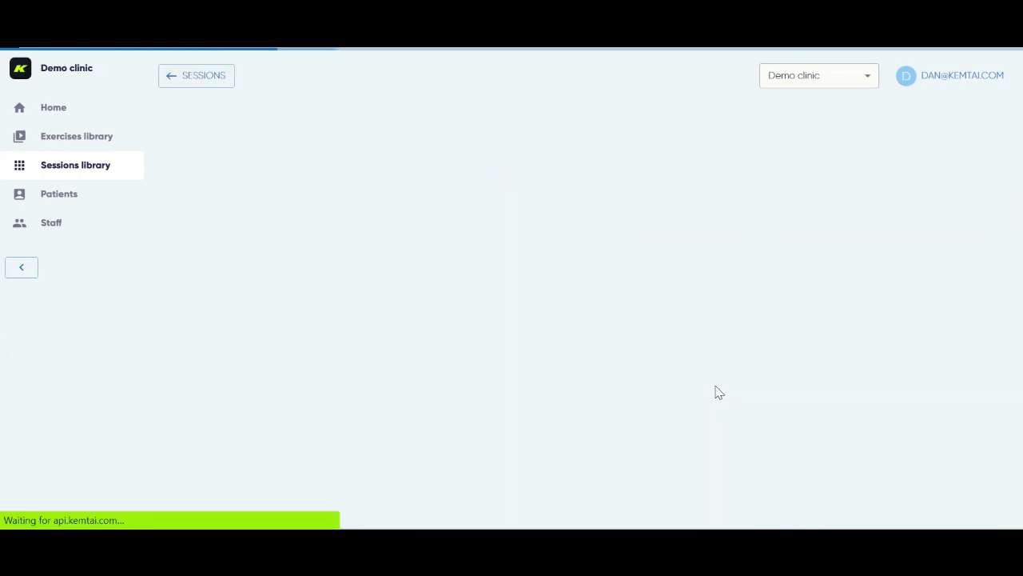
scroll(811, 390, down, 3)
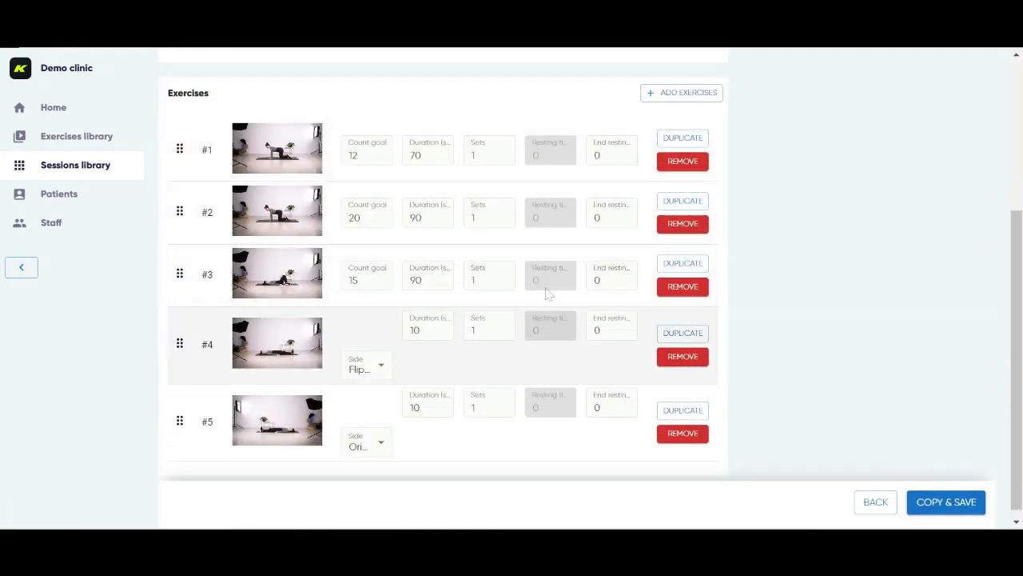
scroll(623, 336, up, 1)
scroll(623, 336, up, 3)
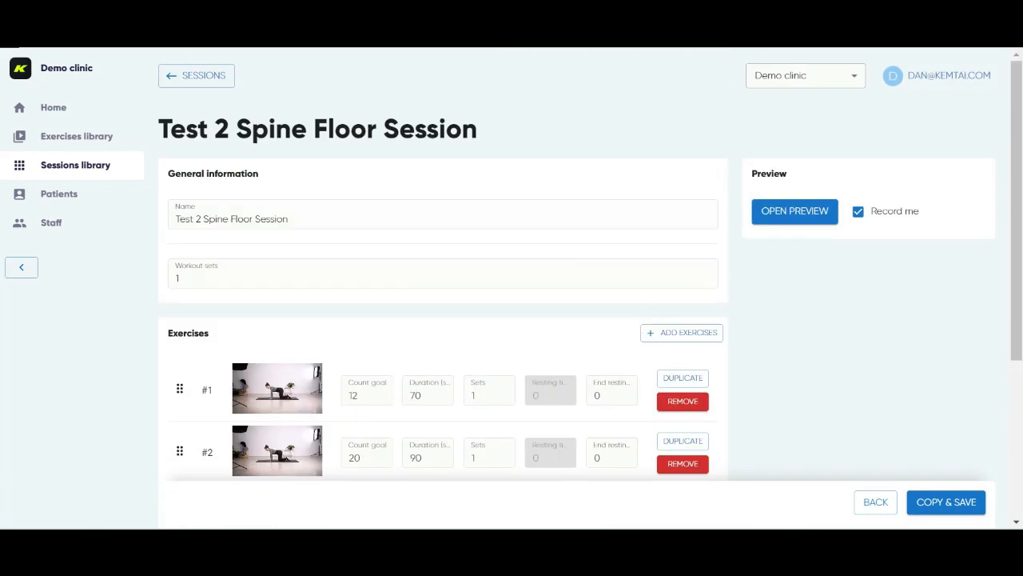
scroll(443, 344, down, 3)
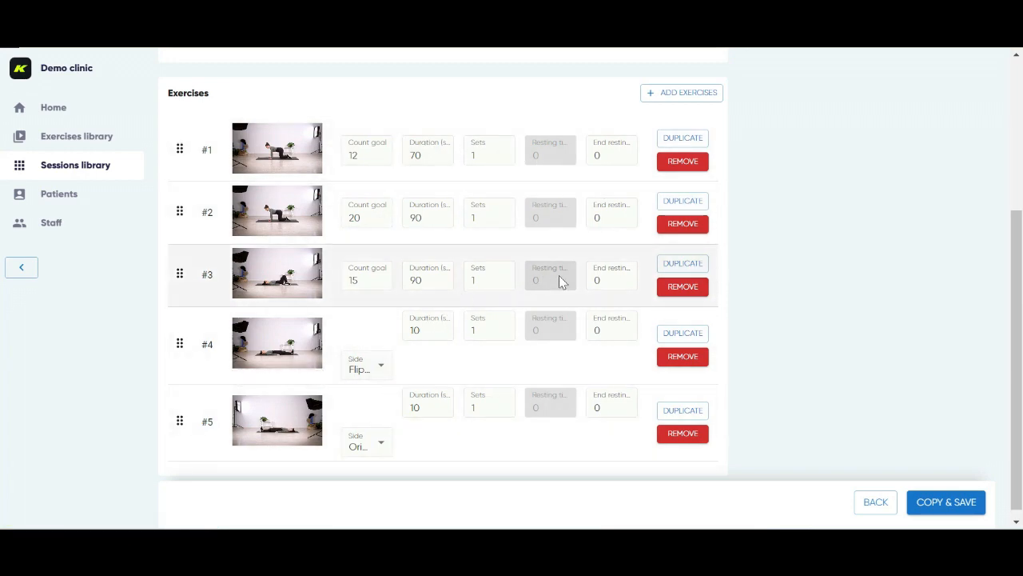
scroll(670, 349, up, 3)
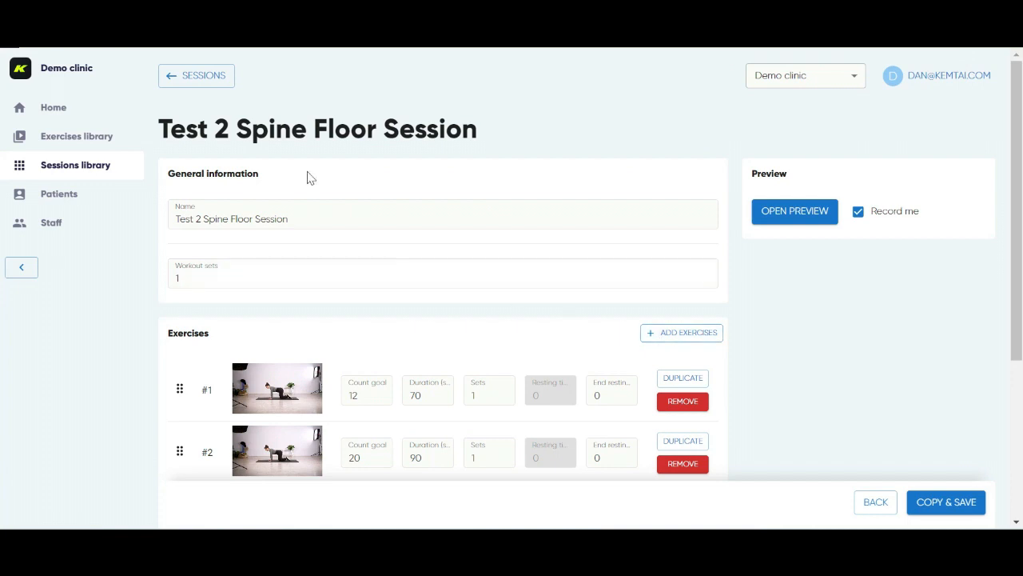
click(211, 79)
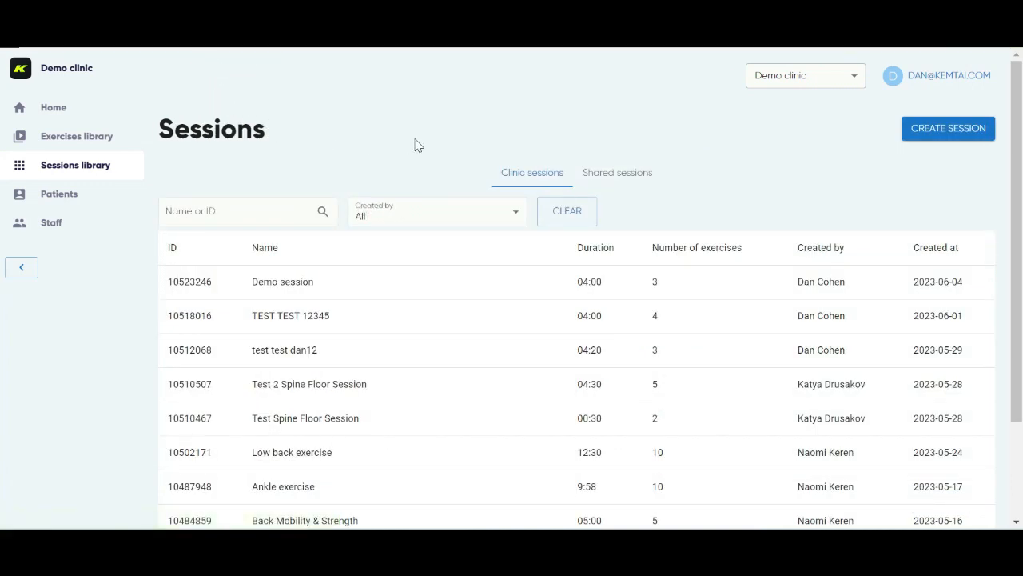
Open the patients list, include patients without active sessions and show 25 rows per page.
click(59, 194)
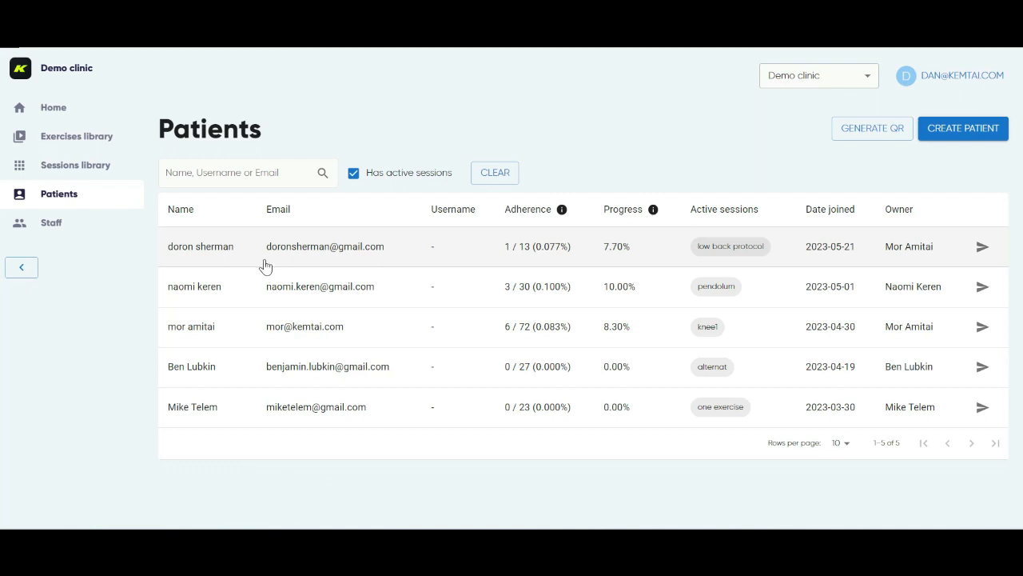
click(357, 177)
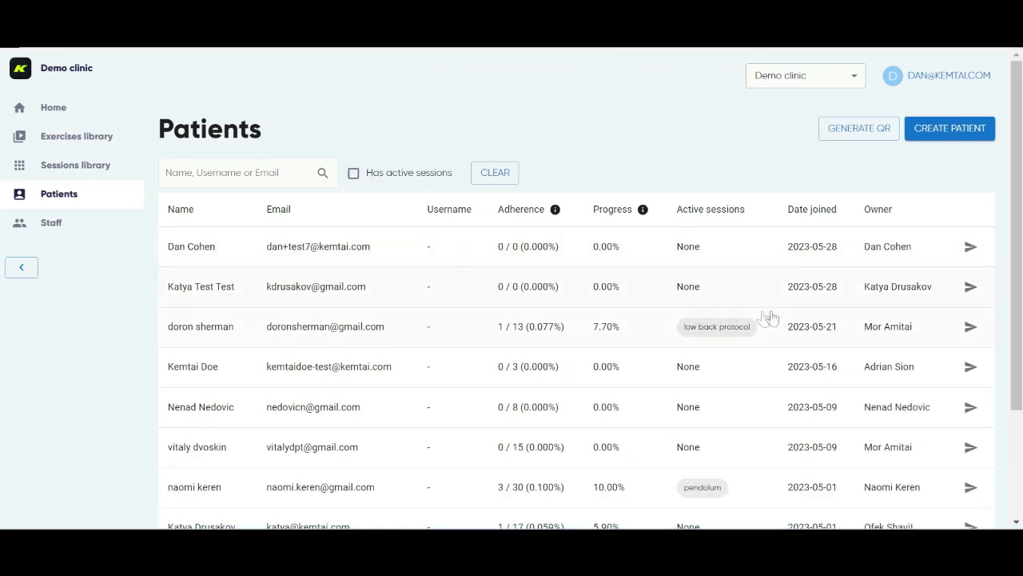
scroll(743, 320, down, 2)
click(821, 498)
click(821, 508)
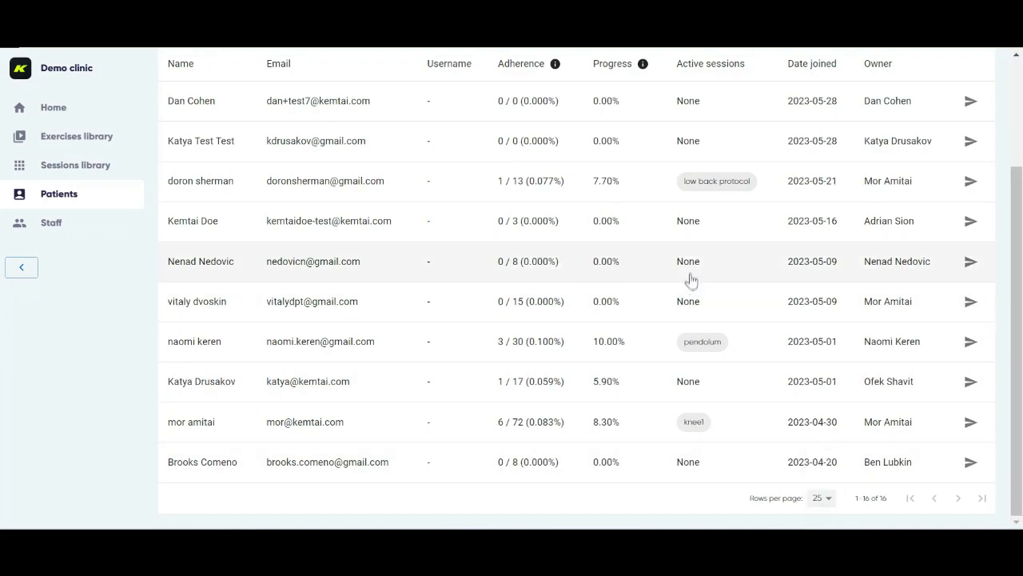
scroll(688, 397, down, 3)
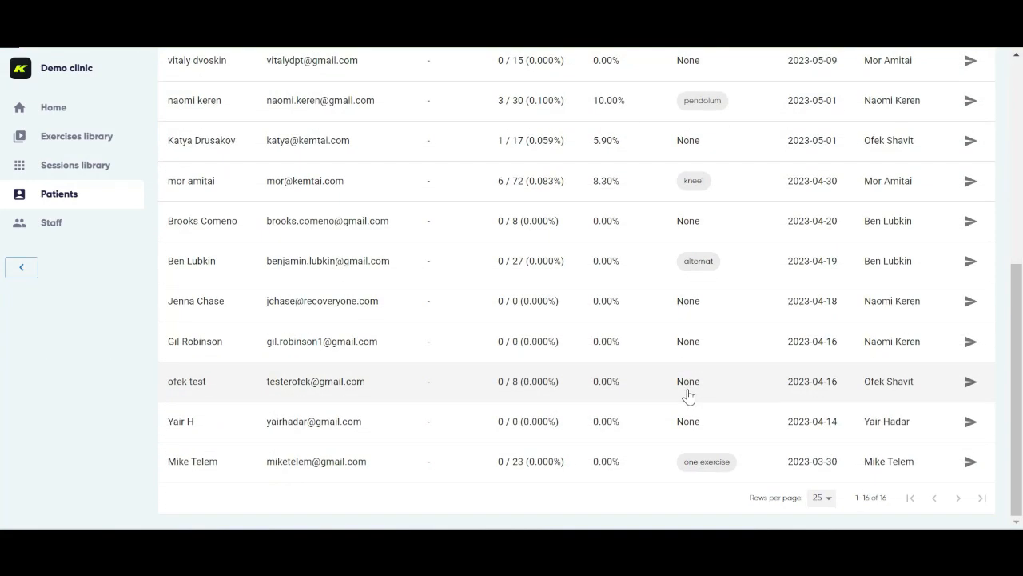
Try limiting the patients list to those with active sessions, and remove that filter again.
scroll(685, 393, up, 5)
click(353, 173)
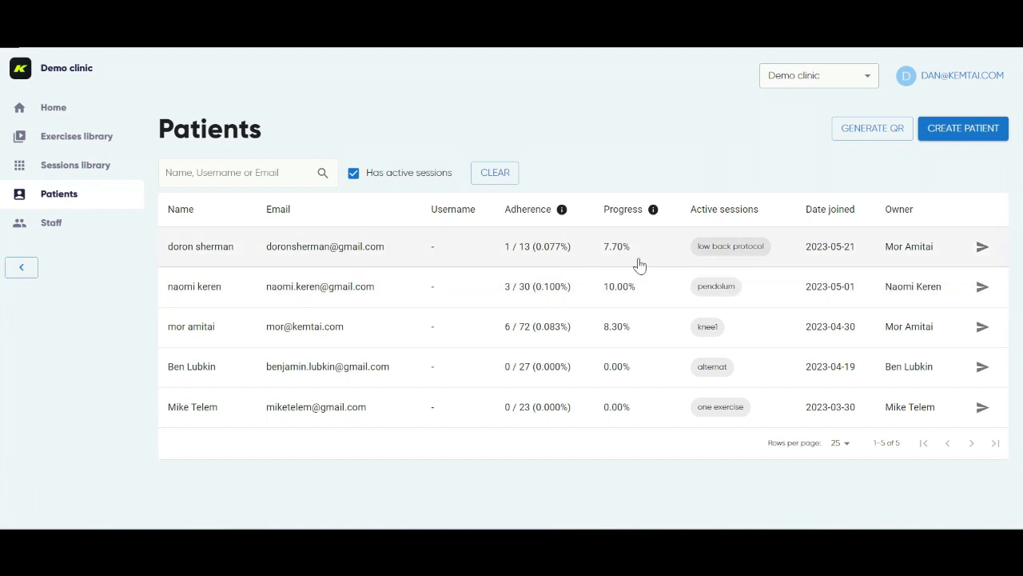
click(354, 173)
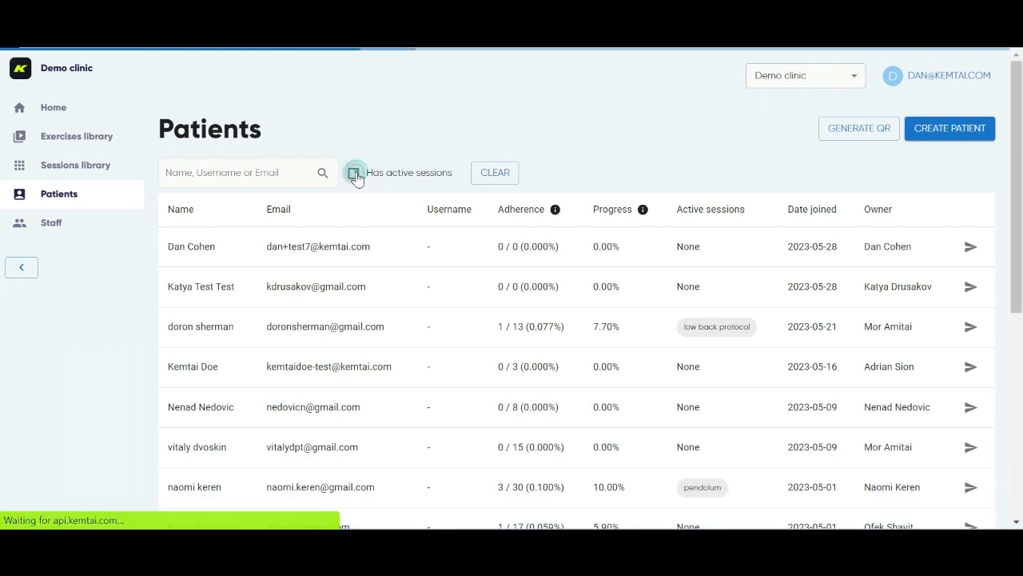
Search the patients list by the patient's first name and open the matching record.
click(281, 174)
text(DAN)
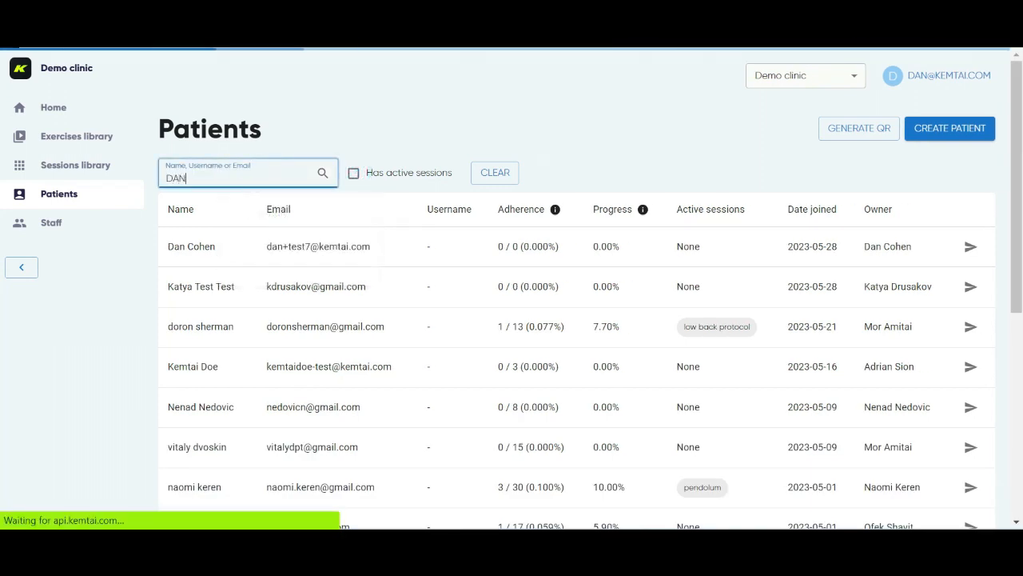
click(292, 256)
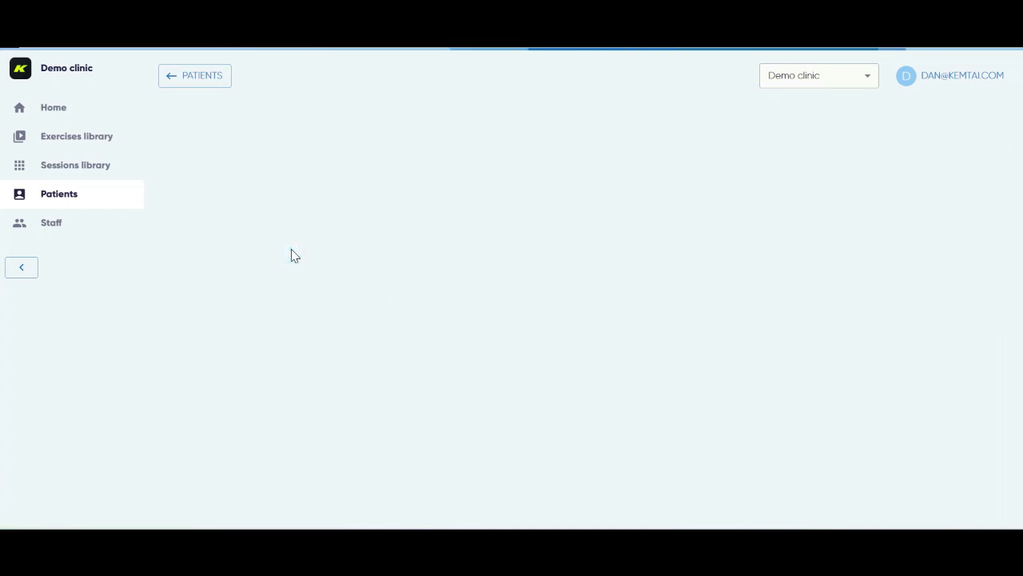
Examine the patient's June 2023 calendar and the general and medical information sections.
scroll(469, 272, down, 3)
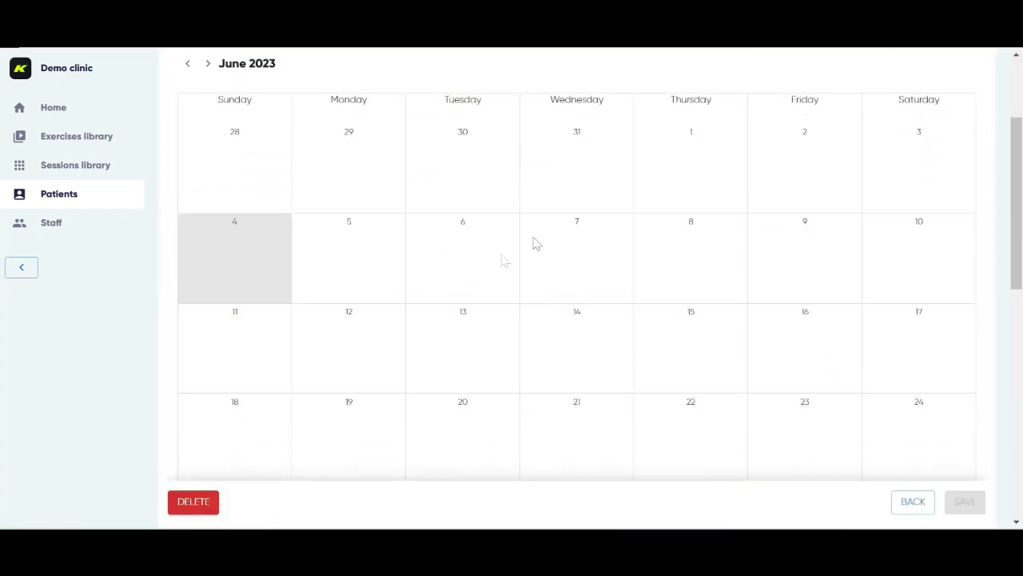
scroll(359, 210, down, 3)
scroll(459, 264, up, 3)
scroll(618, 319, down, 8)
scroll(619, 317, up, 1)
scroll(473, 199, up, 7)
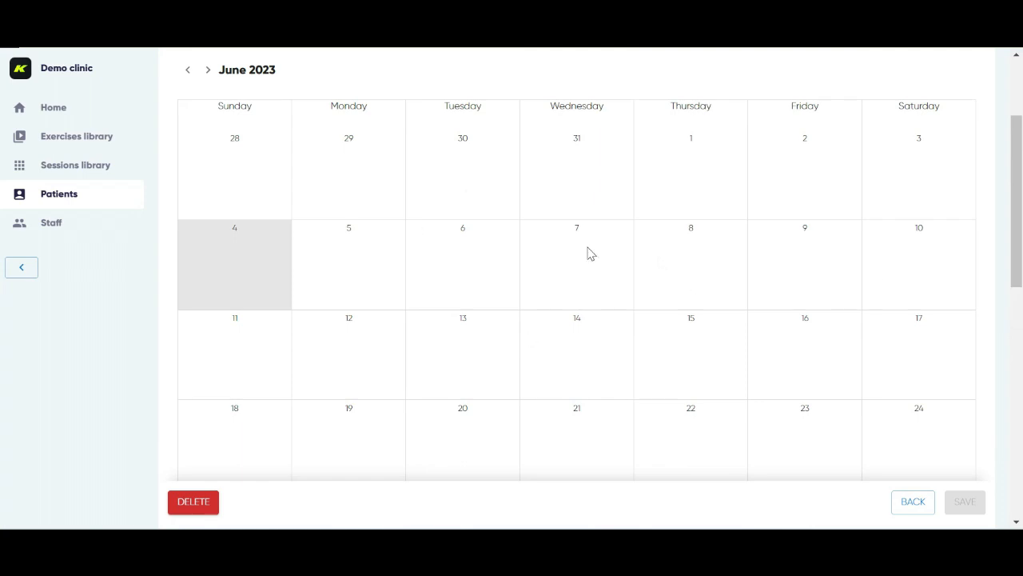
scroll(596, 254, down, 5)
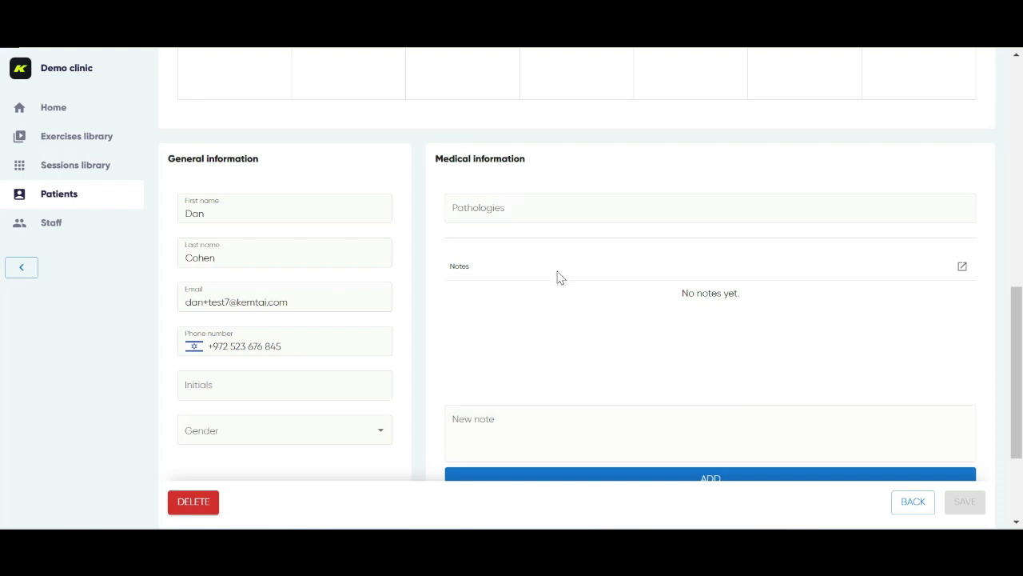
Start a new protocol in the patient's program and import the exercises from the "Demo session" template.
scroll(560, 277, down, 2)
scroll(559, 281, up, 6)
scroll(331, 195, up, 4)
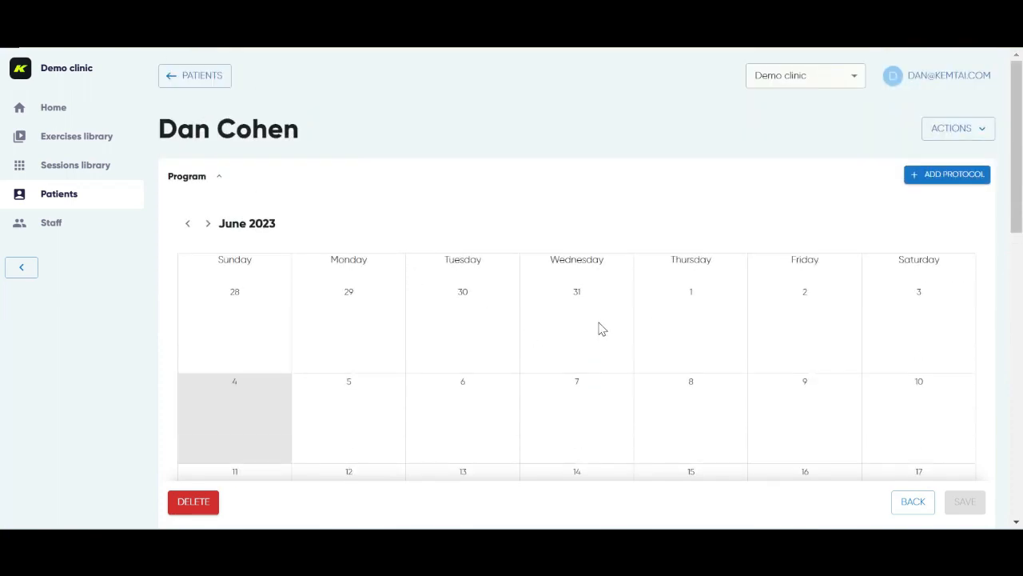
scroll(607, 333, down, 2)
scroll(533, 258, up, 1)
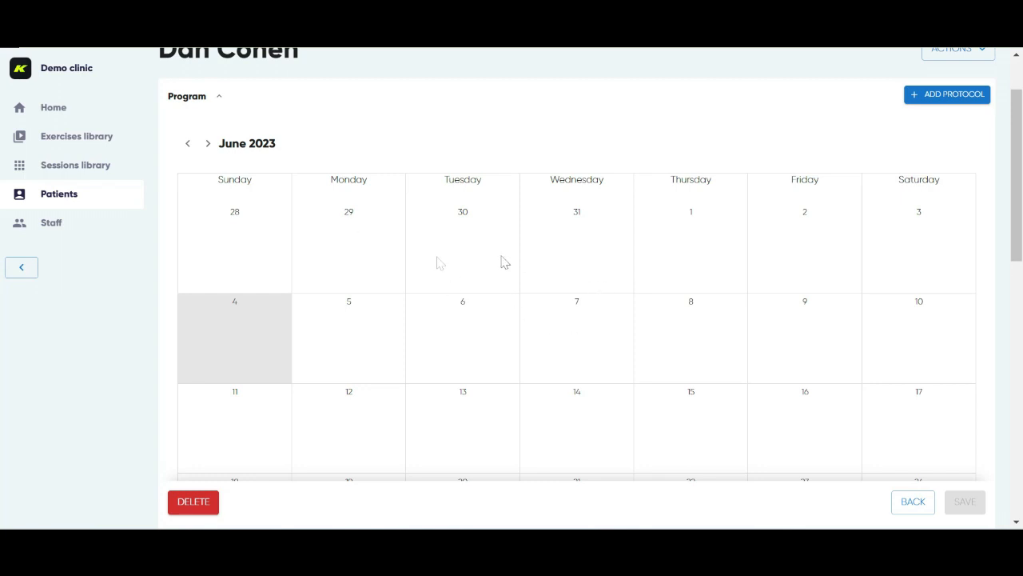
scroll(716, 229, up, 1)
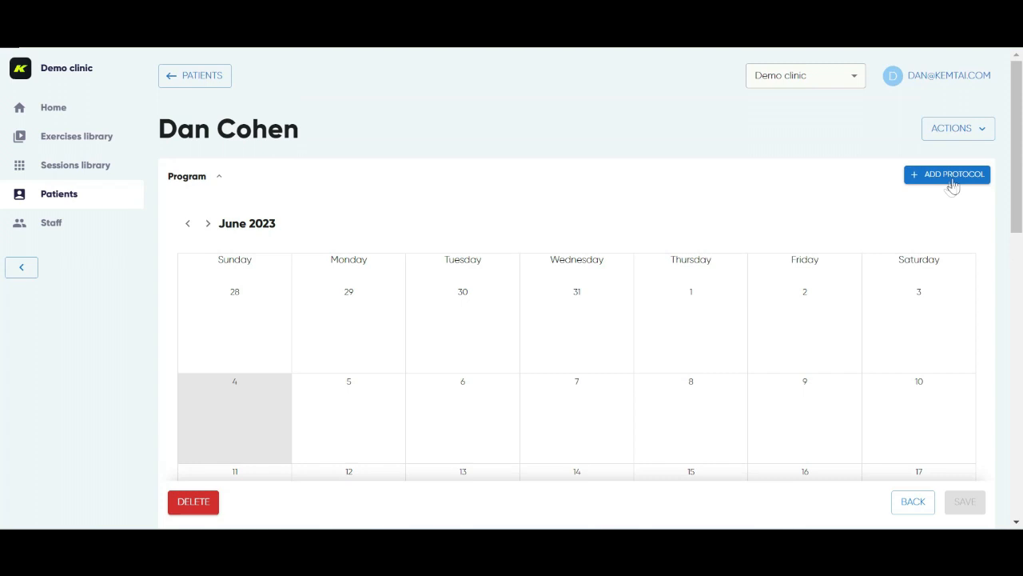
click(955, 177)
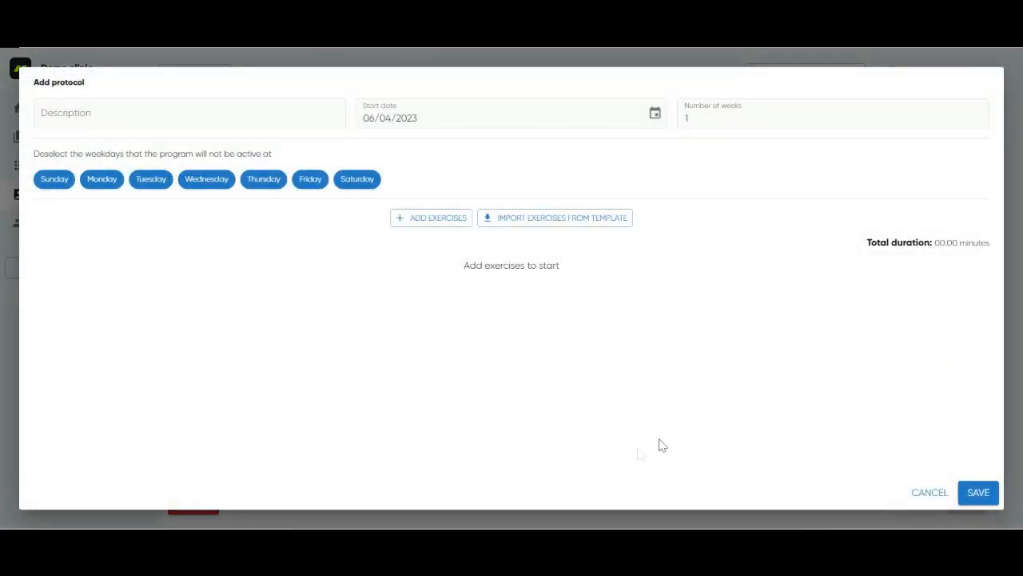
click(543, 230)
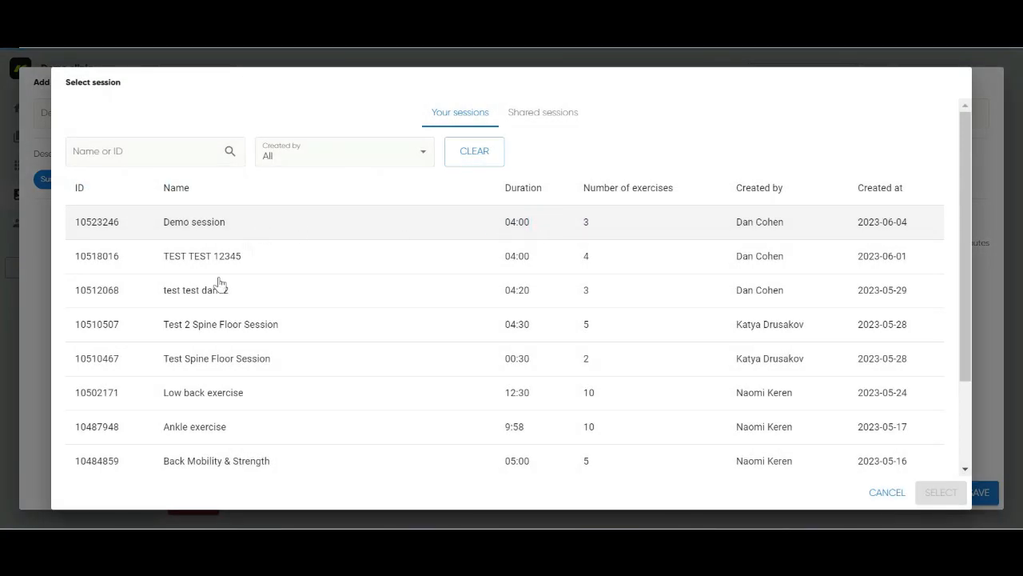
click(222, 227)
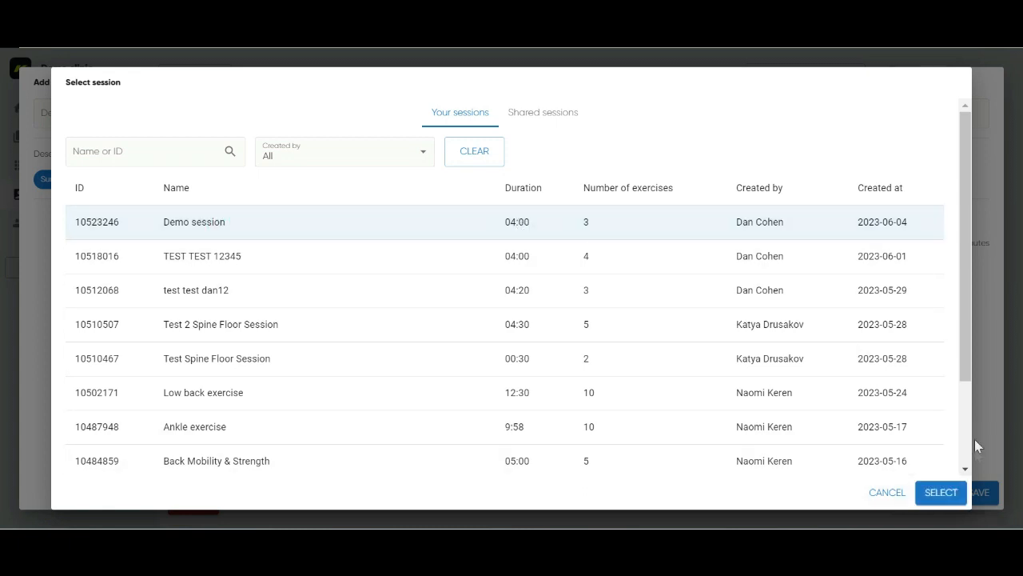
click(935, 493)
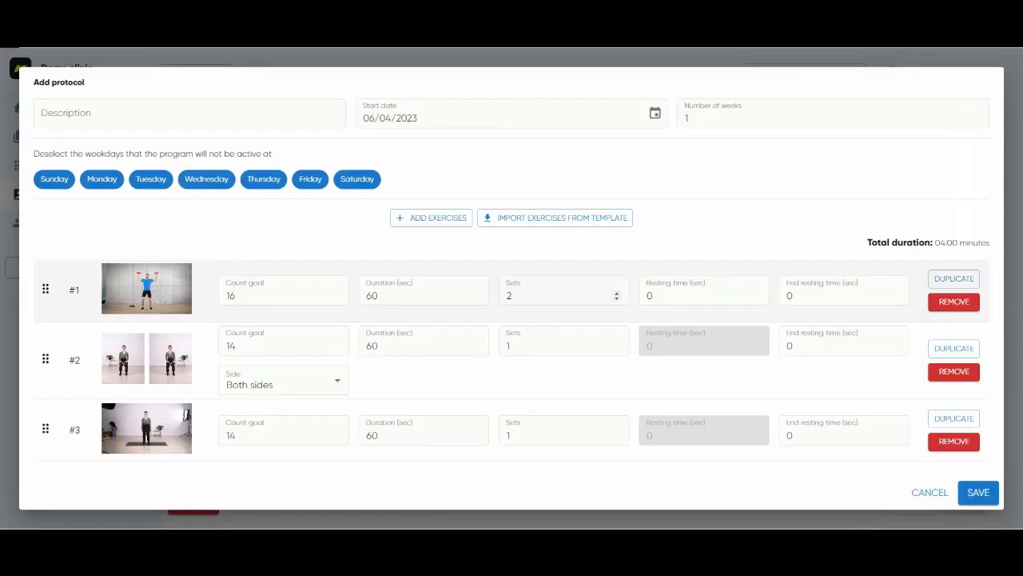
Set the protocol's first exercise to 3 sets and the second exercise to 2 sets.
mouse_move(43, 283)
mouse_down()
mouse_move(39, 377)
mouse_move(42, 289)
mouse_up()
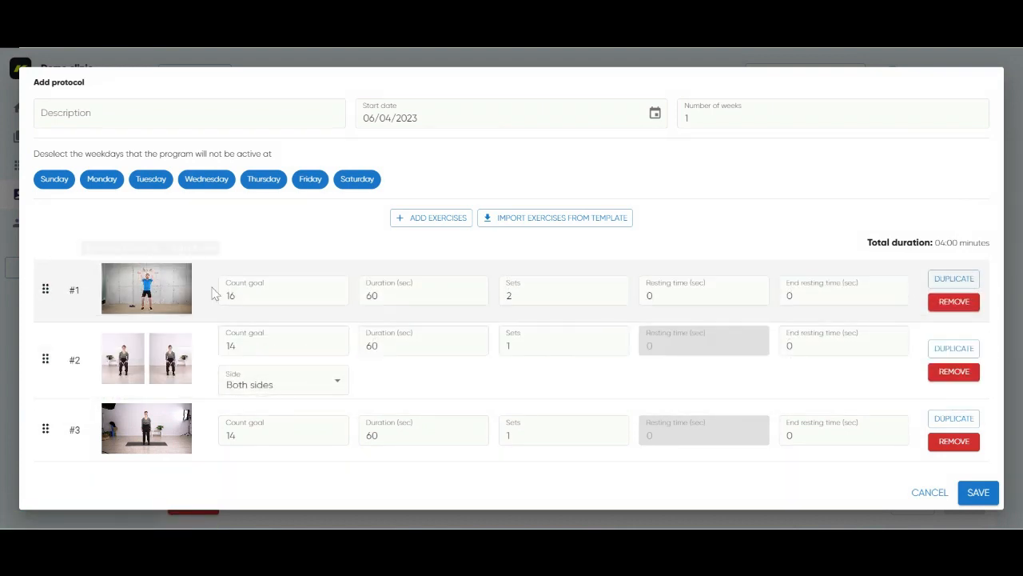
click(617, 295)
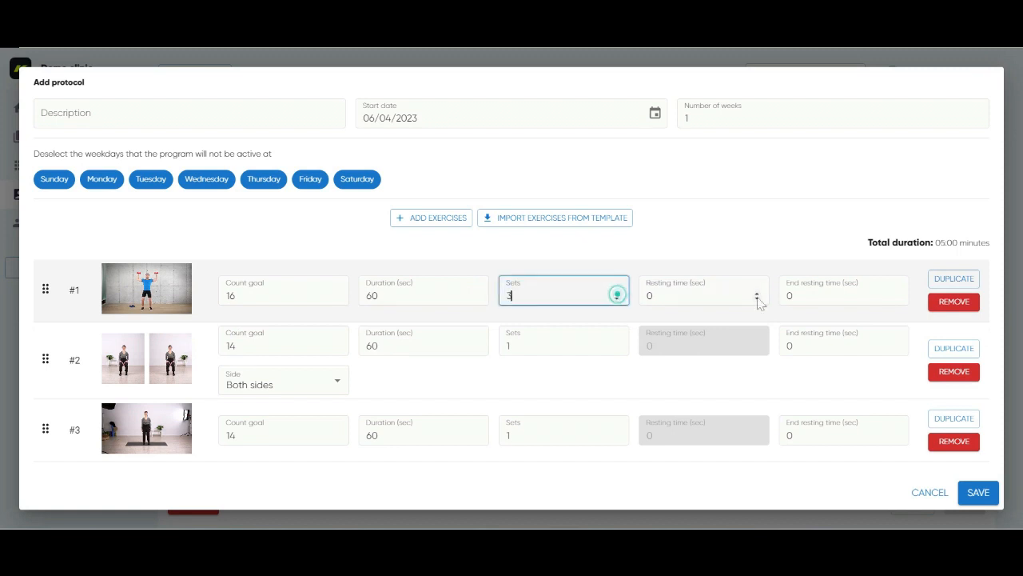
click(617, 342)
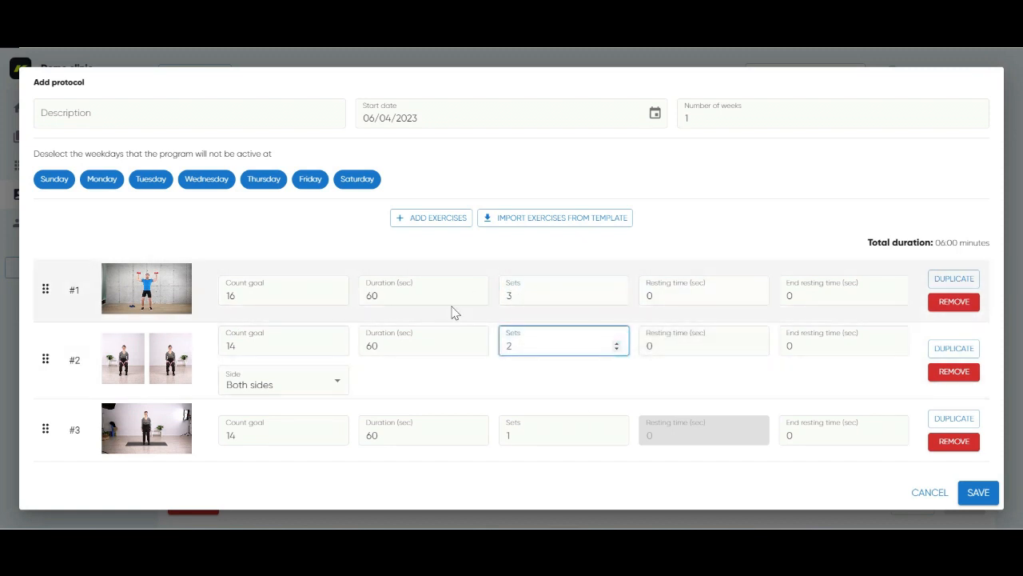
Search the exercises for "ankle" and add the "Lateral Leg Raise - Half Way" exercise to the protocol.
click(422, 224)
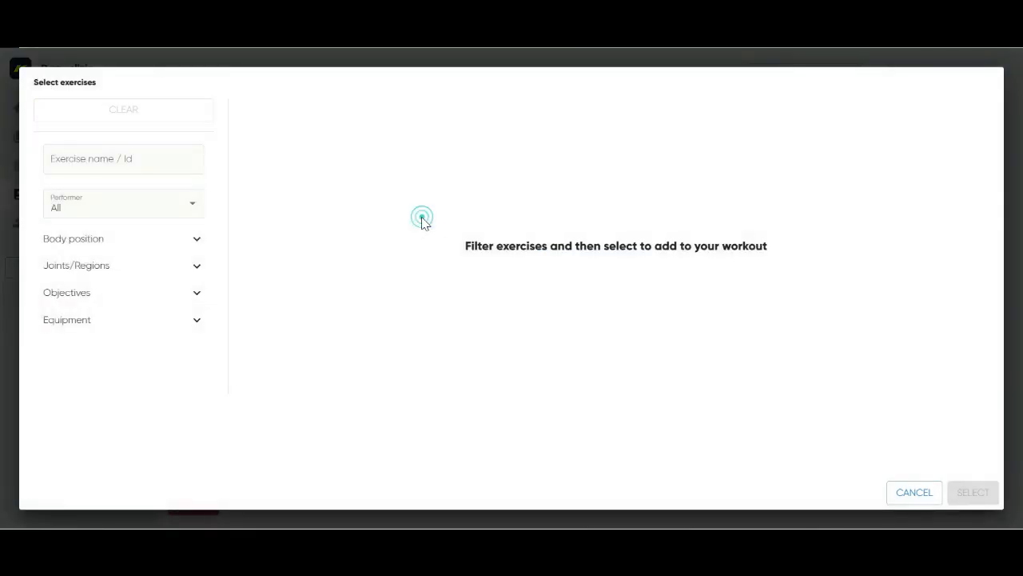
click(174, 163)
text(ankle)
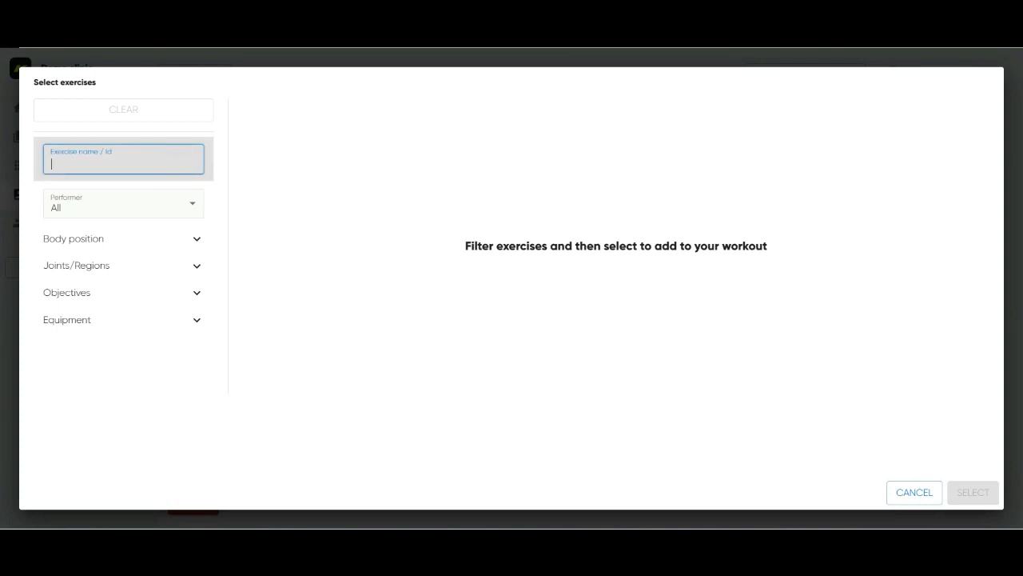
click(297, 217)
click(959, 492)
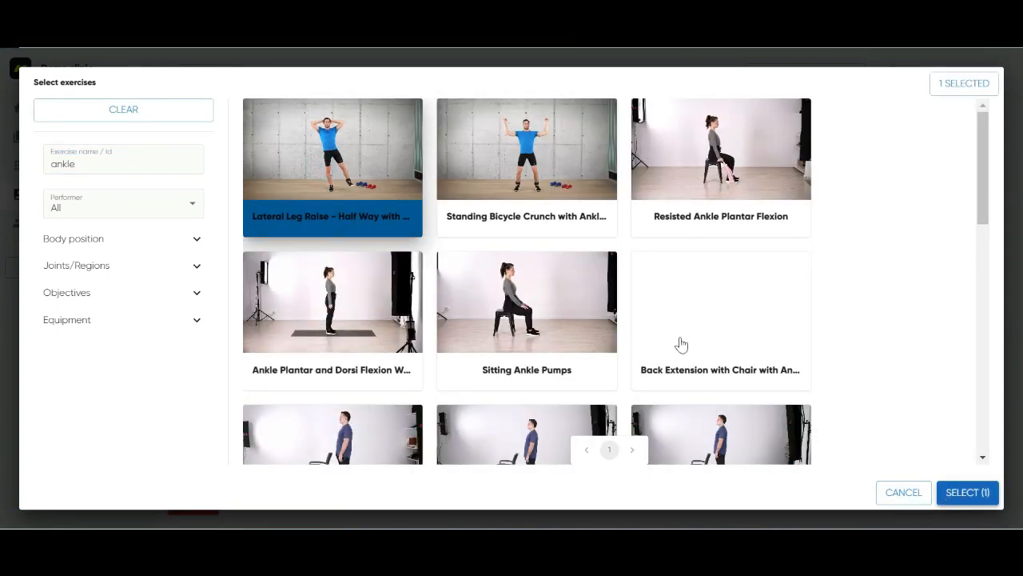
scroll(390, 317, down, 2)
scroll(328, 272, up, 2)
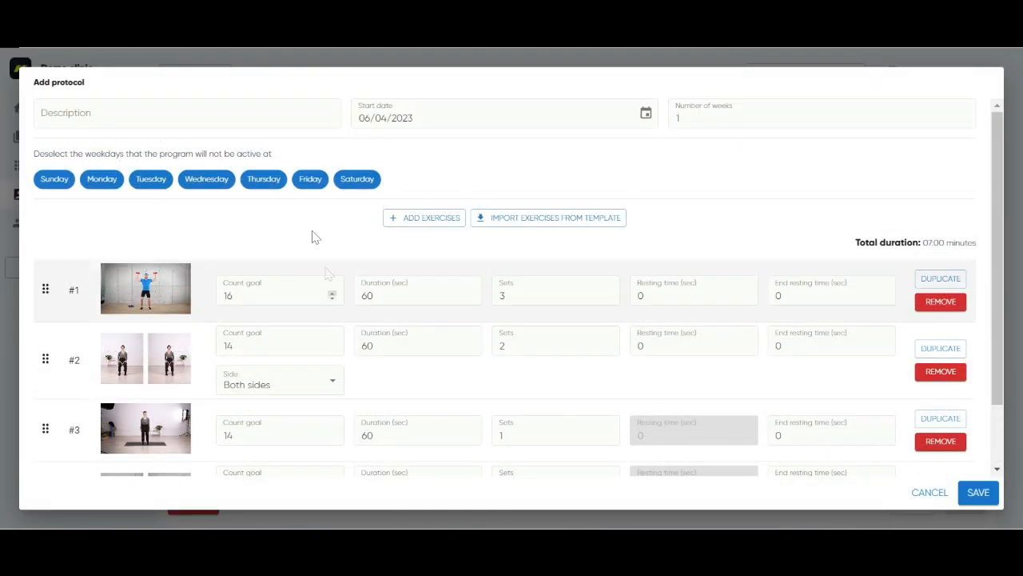
Describe the protocol as "Demo session1" and set its number of weeks to 2.
click(76, 112)
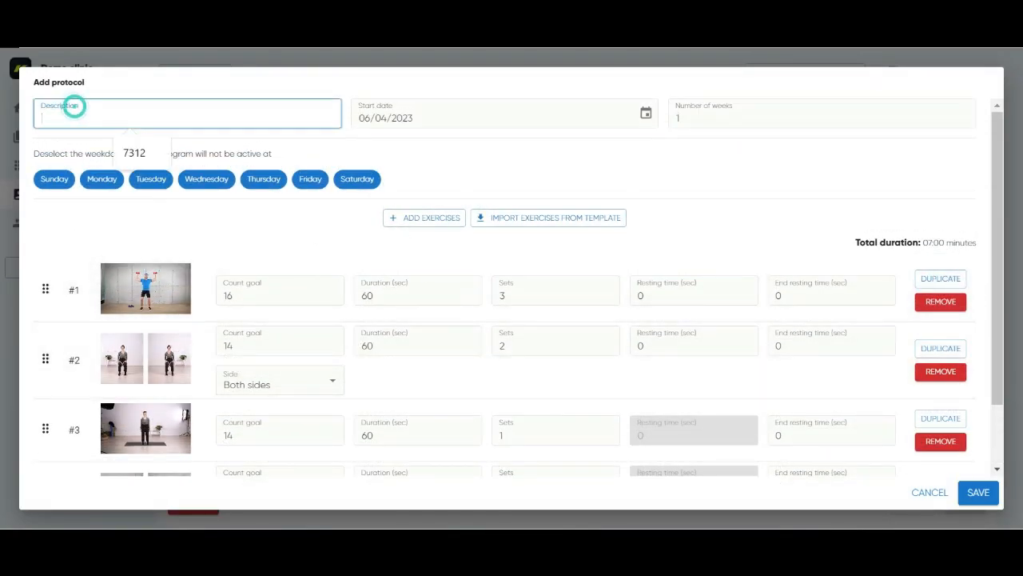
text(Demo)
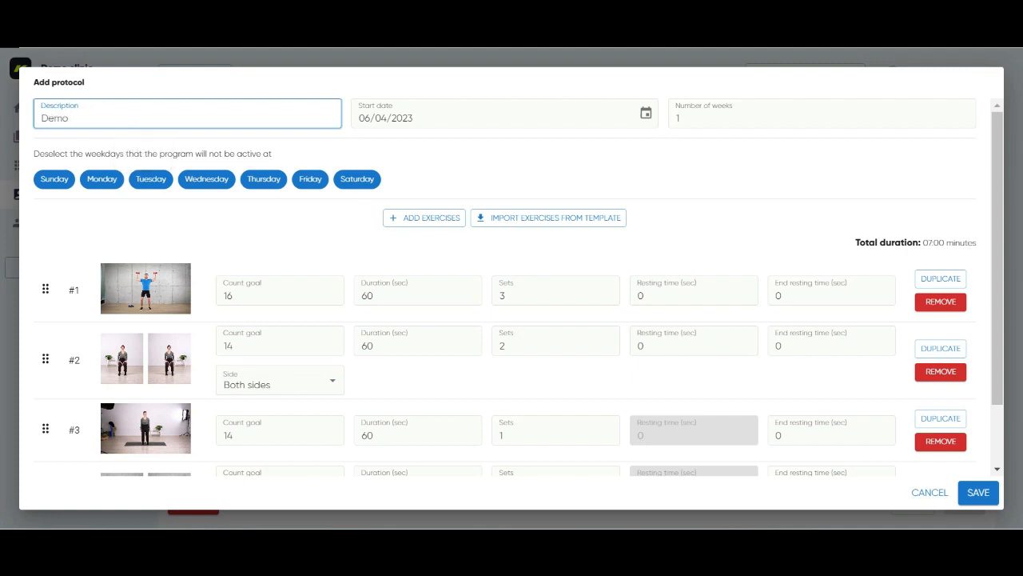
text( session1)
click(965, 115)
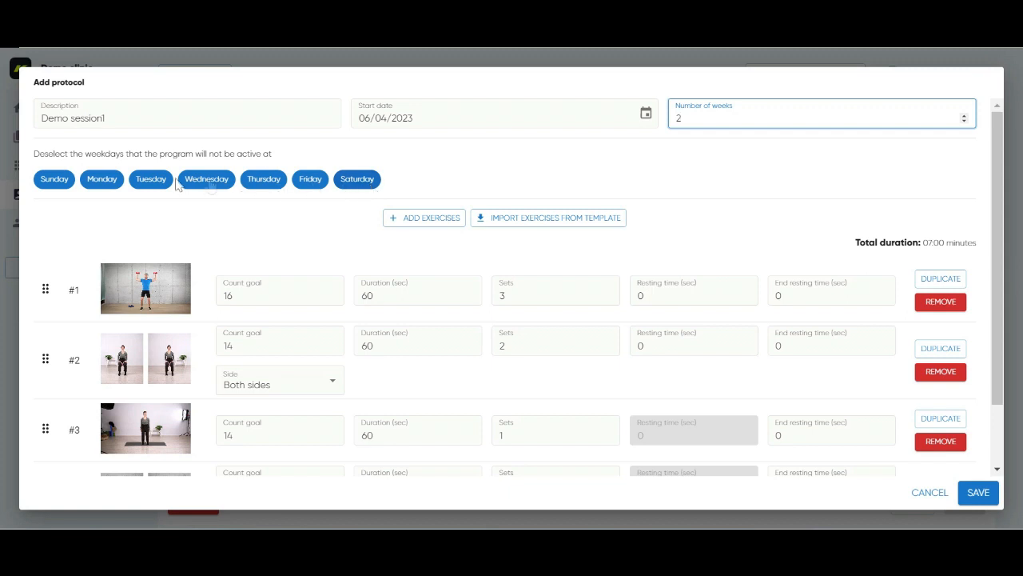
Exclude Saturday from the protocol's active weekdays, include it again, and save the protocol.
click(364, 182)
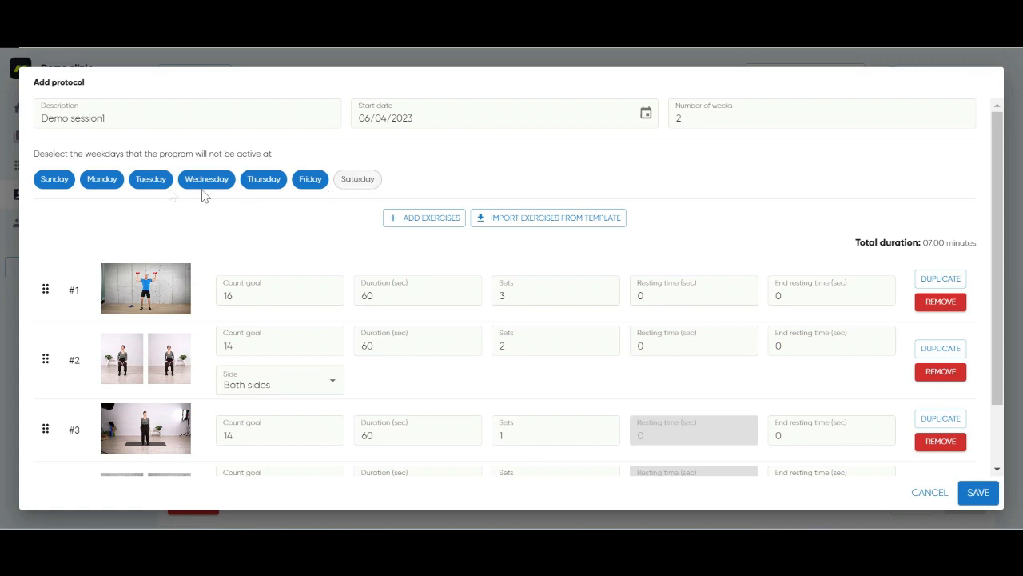
click(352, 185)
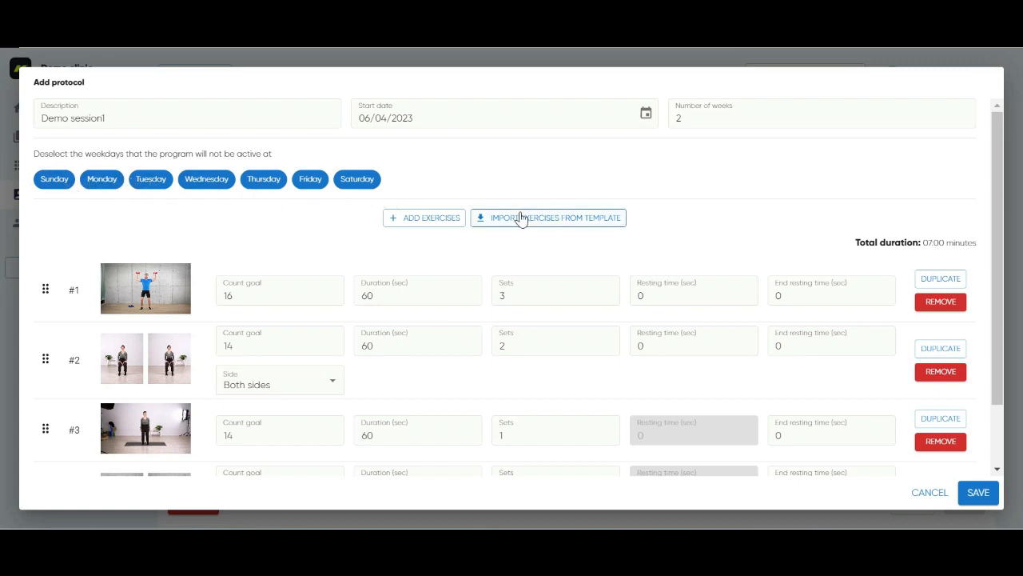
scroll(655, 395, down, 2)
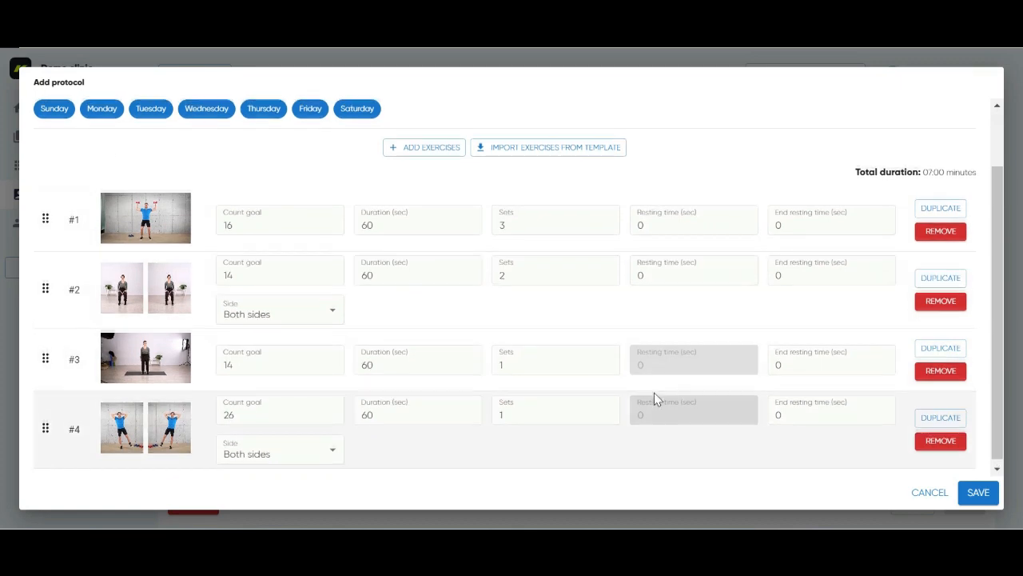
scroll(821, 421, up, 2)
click(971, 492)
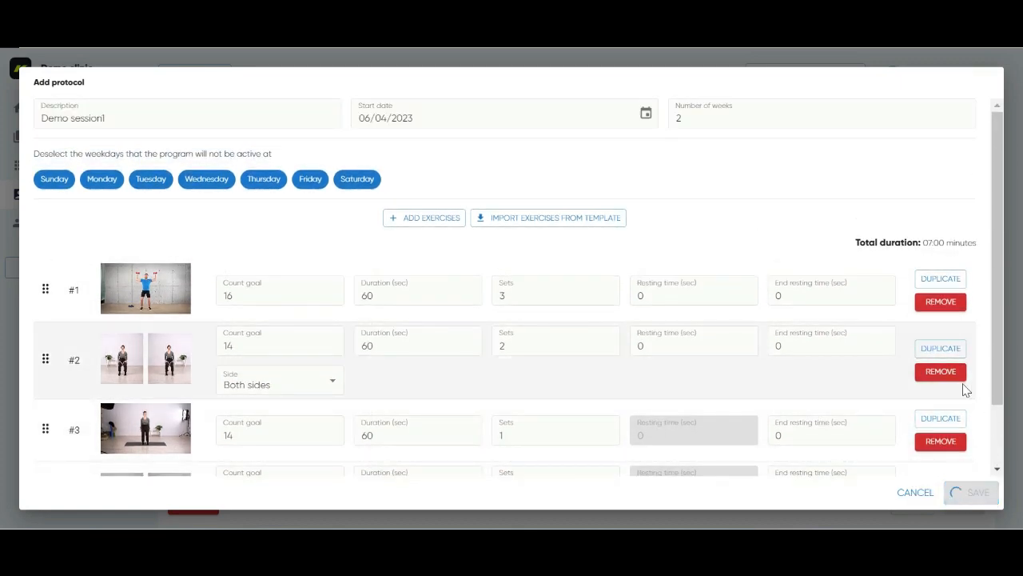
Examine how the "Demo session1" protocol is scheduled in the patient's June 2023 calendar.
scroll(475, 371, down, 2)
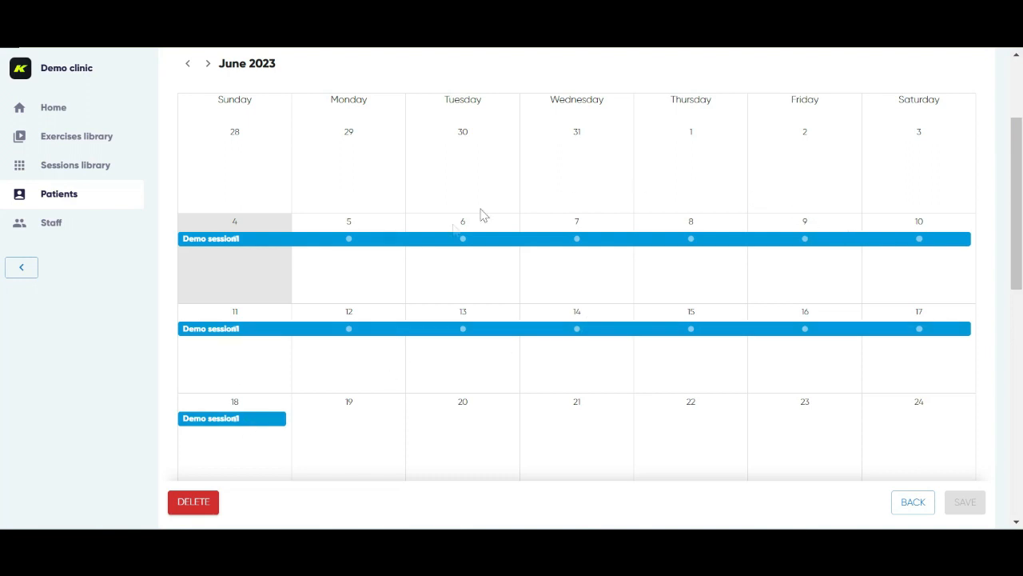
scroll(404, 278, down, 2)
scroll(568, 312, up, 2)
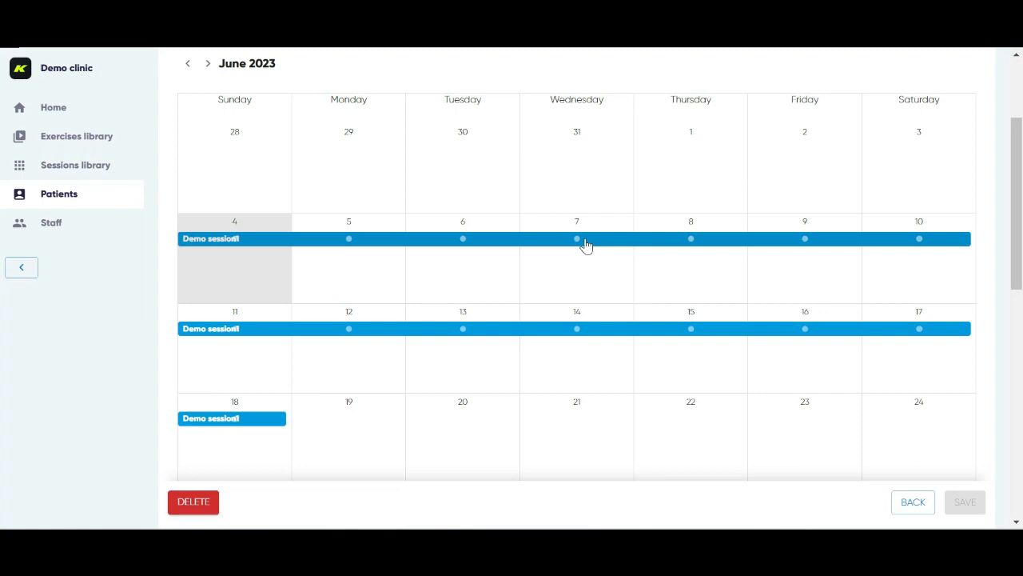
scroll(586, 244, up, 2)
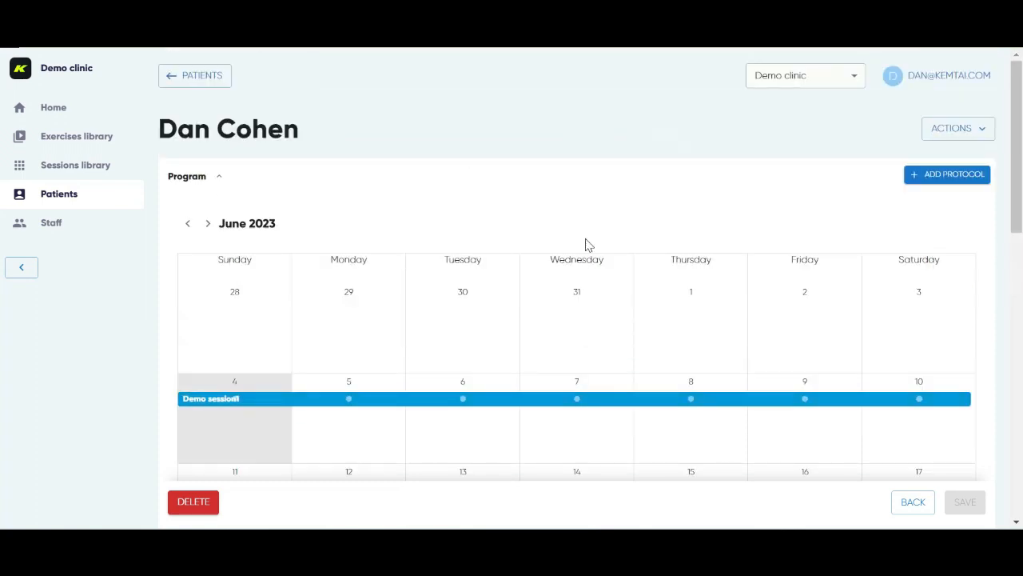
scroll(586, 245, down, 5)
scroll(608, 270, up, 5)
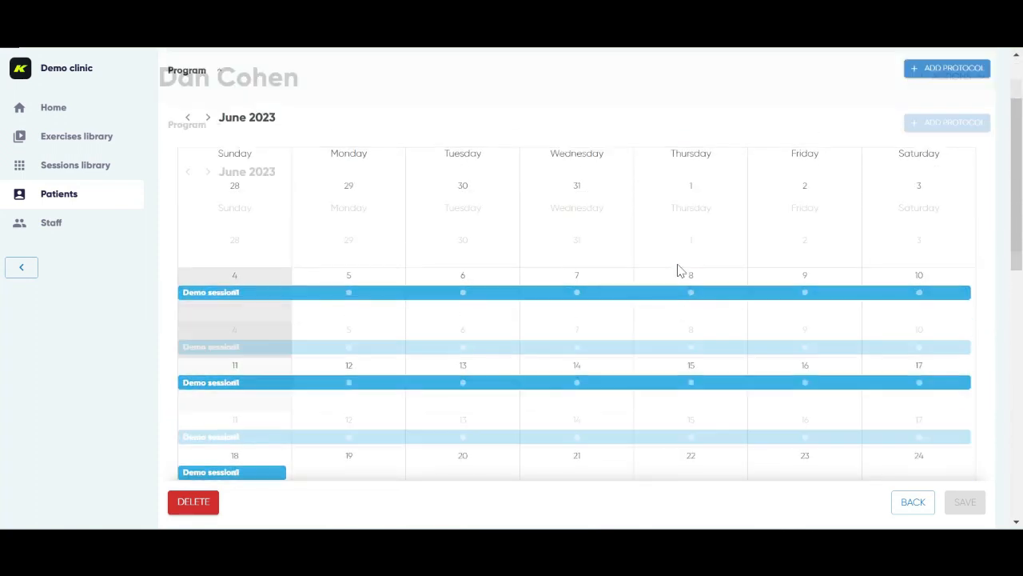
Open the form for sending the patient a message and cancel it without sending.
click(983, 132)
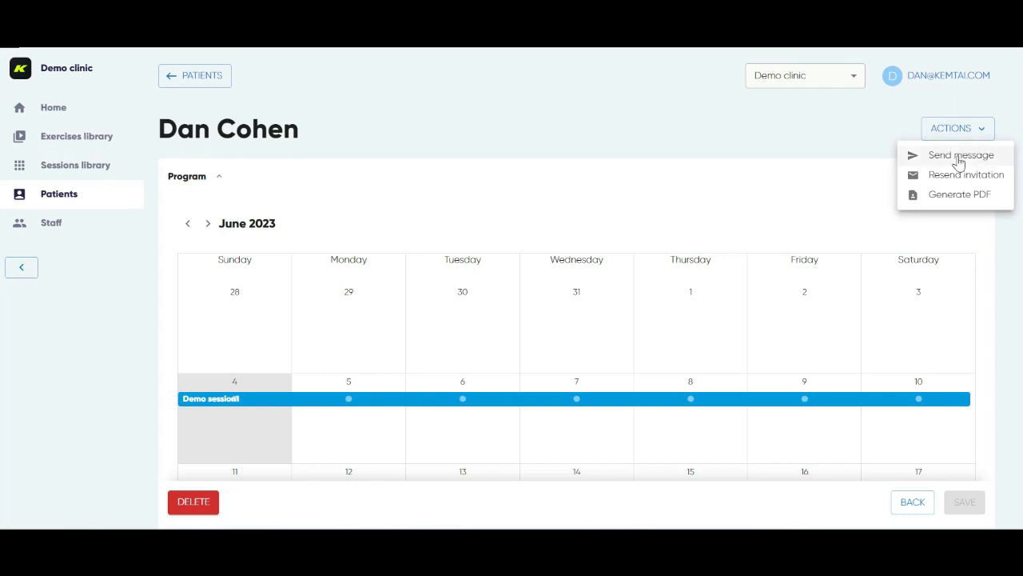
click(959, 157)
click(565, 282)
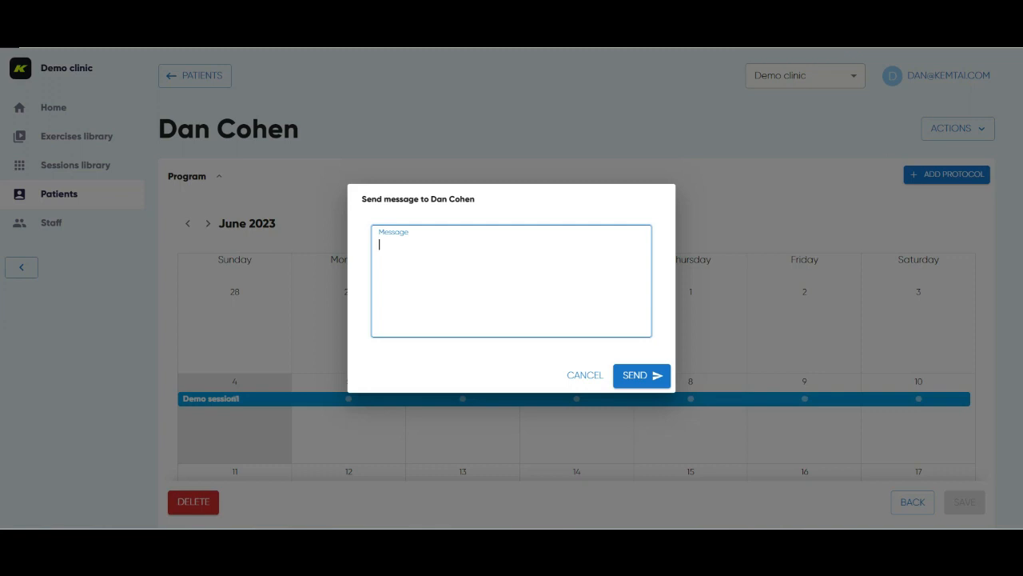
click(564, 373)
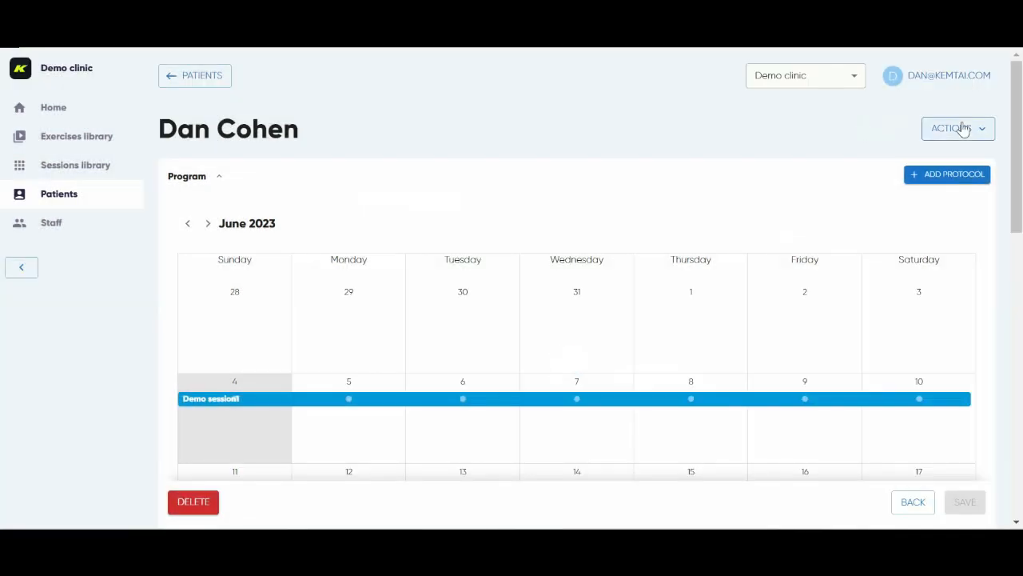
Generate a PDF for the patient and open the downloaded file to read through its page.
click(963, 128)
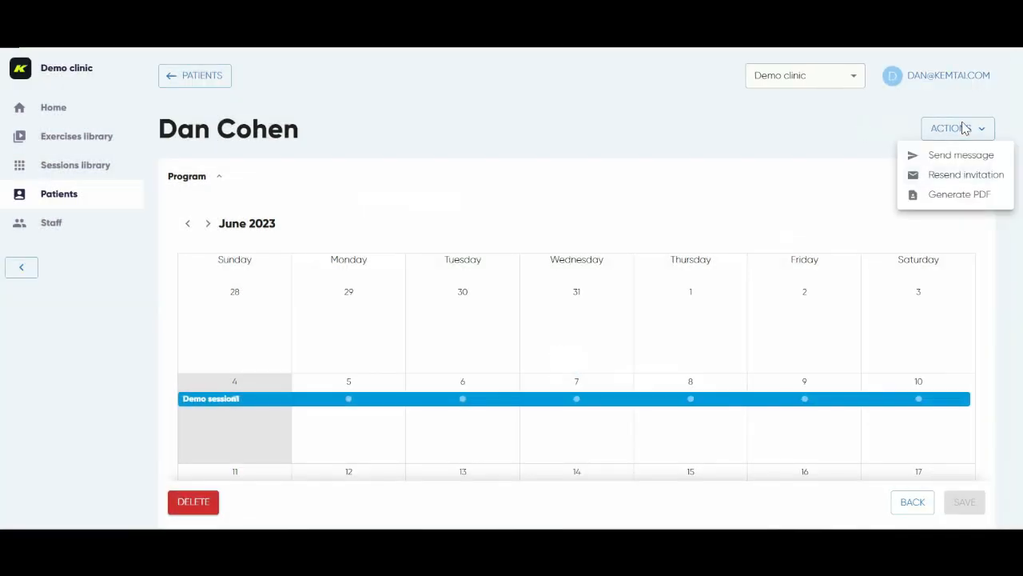
click(980, 206)
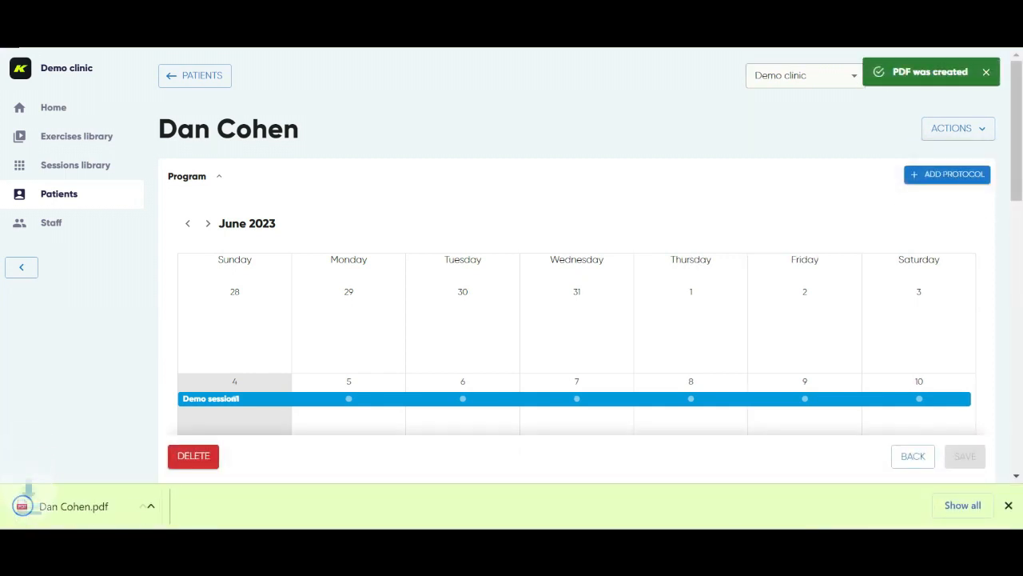
click(80, 504)
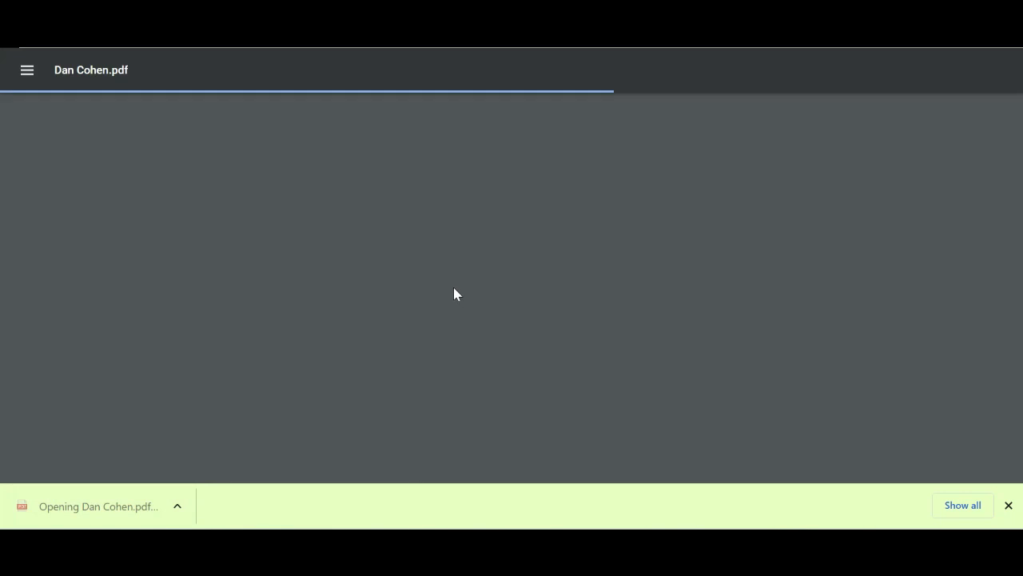
scroll(466, 286, down, 10)
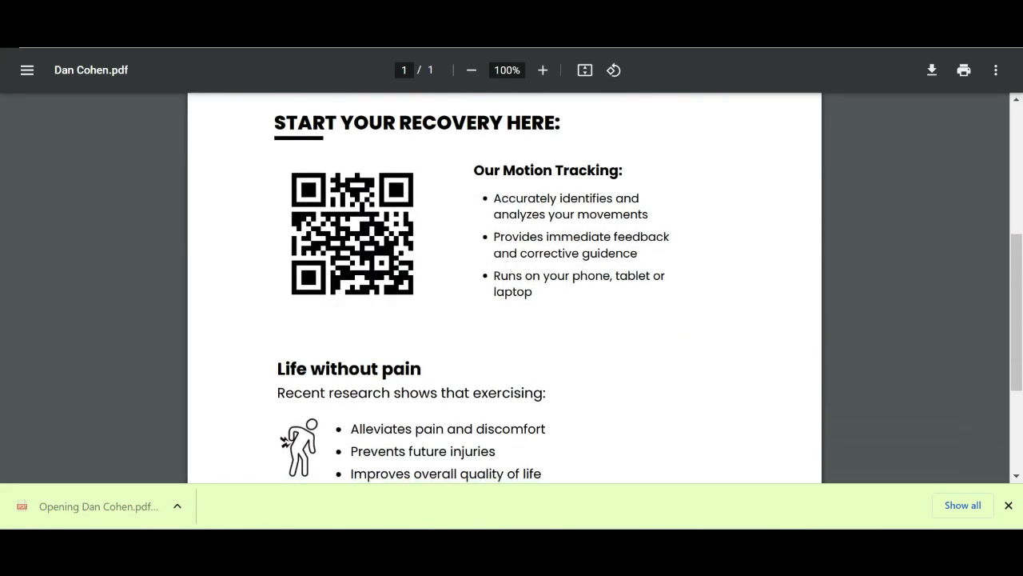
scroll(512, 264, up, 10)
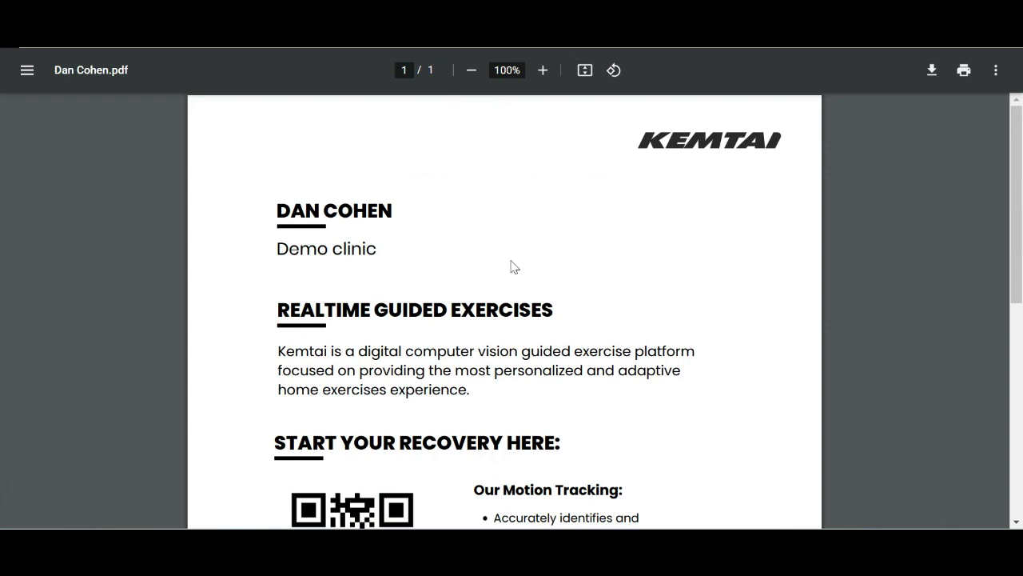
scroll(513, 266, down, 3)
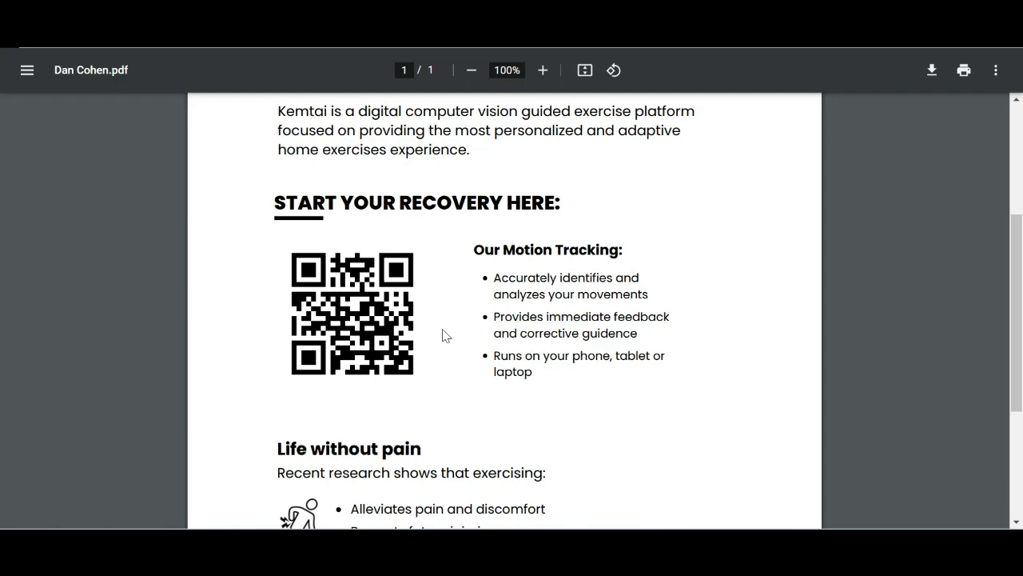
scroll(440, 317, up, 3)
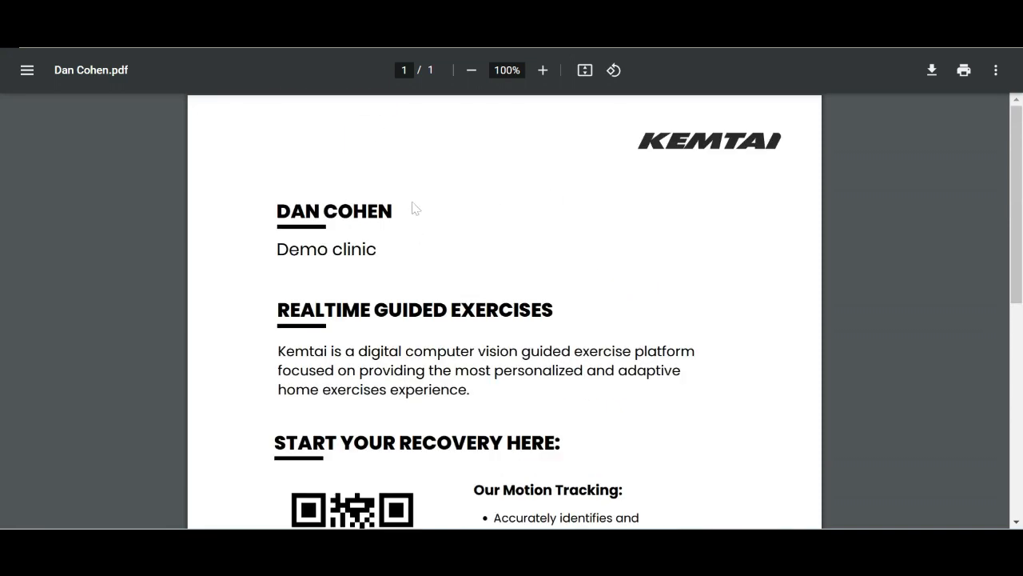
Return to the patients list, open the form for creating a patient, look through its fields and phone country codes, and cancel it.
click(152, 12)
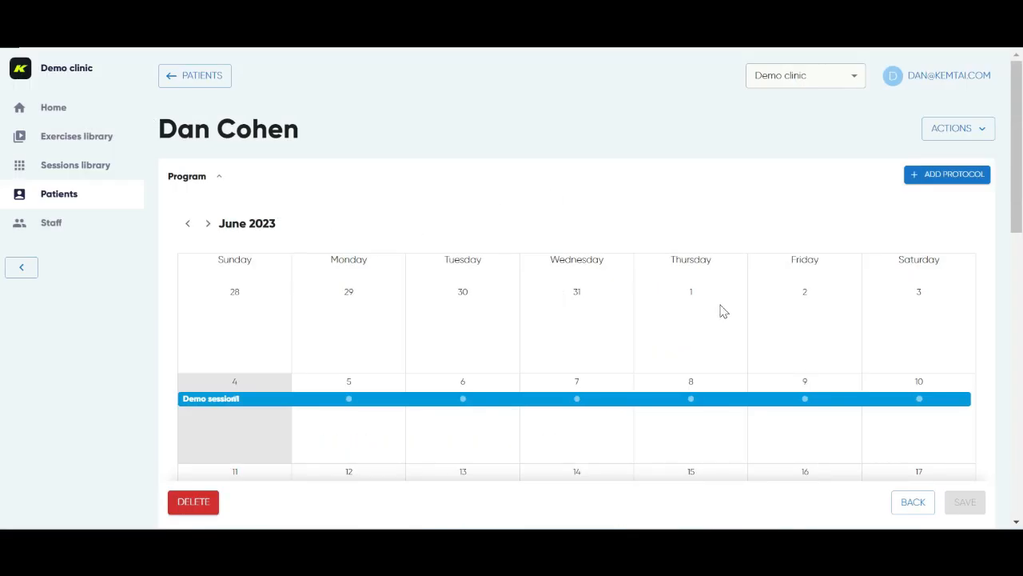
click(971, 135)
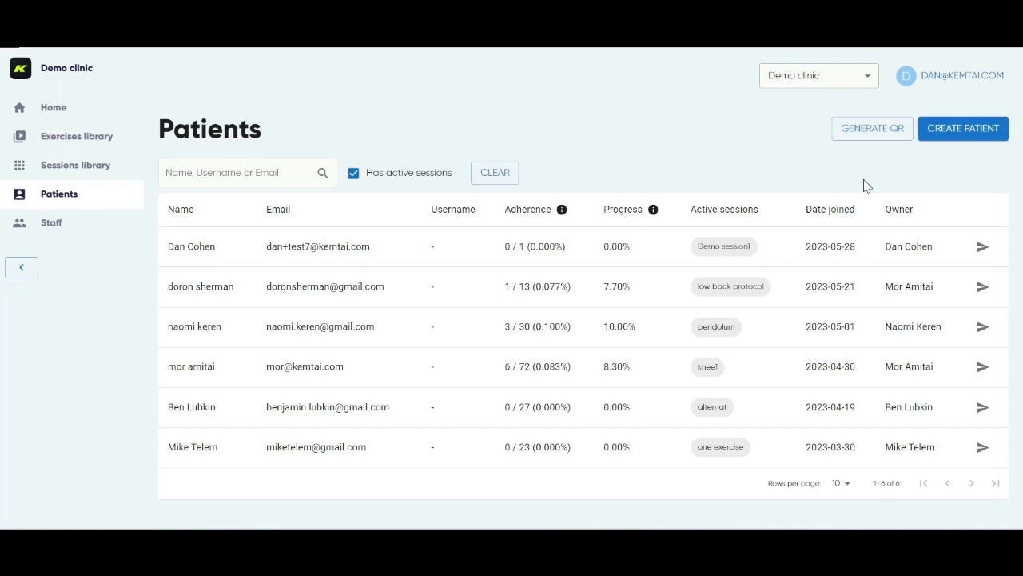
click(971, 136)
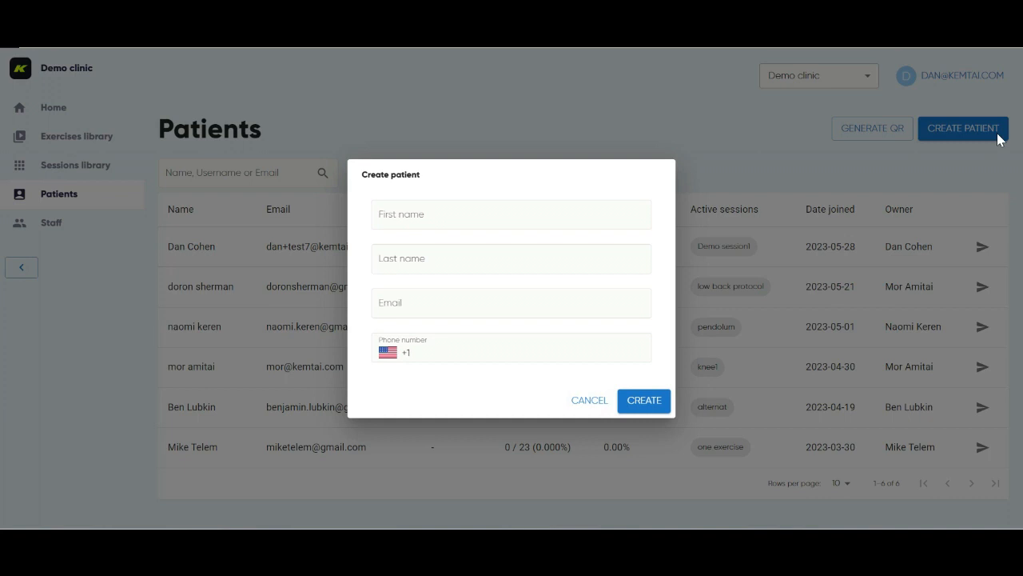
click(515, 206)
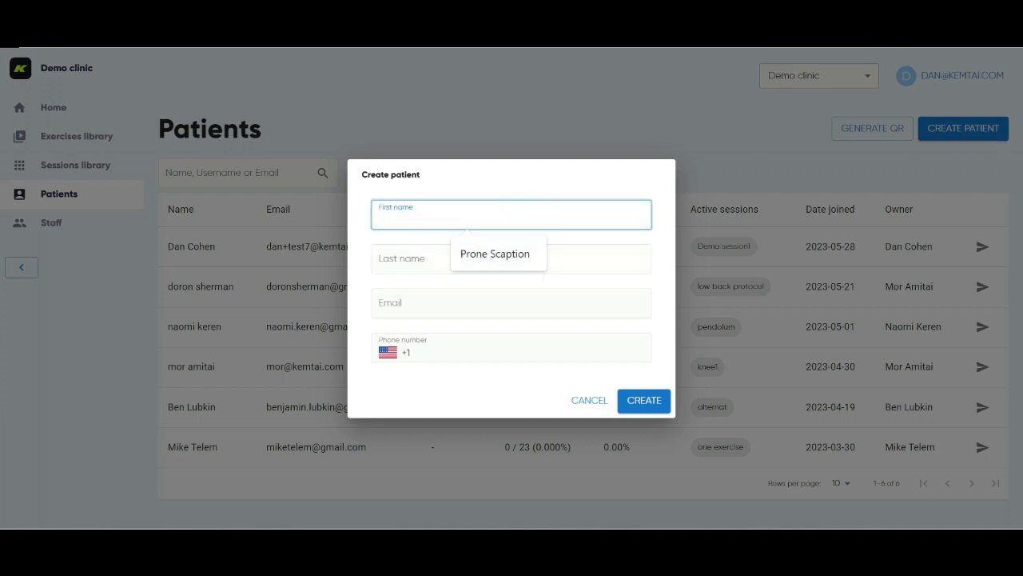
click(426, 255)
click(416, 300)
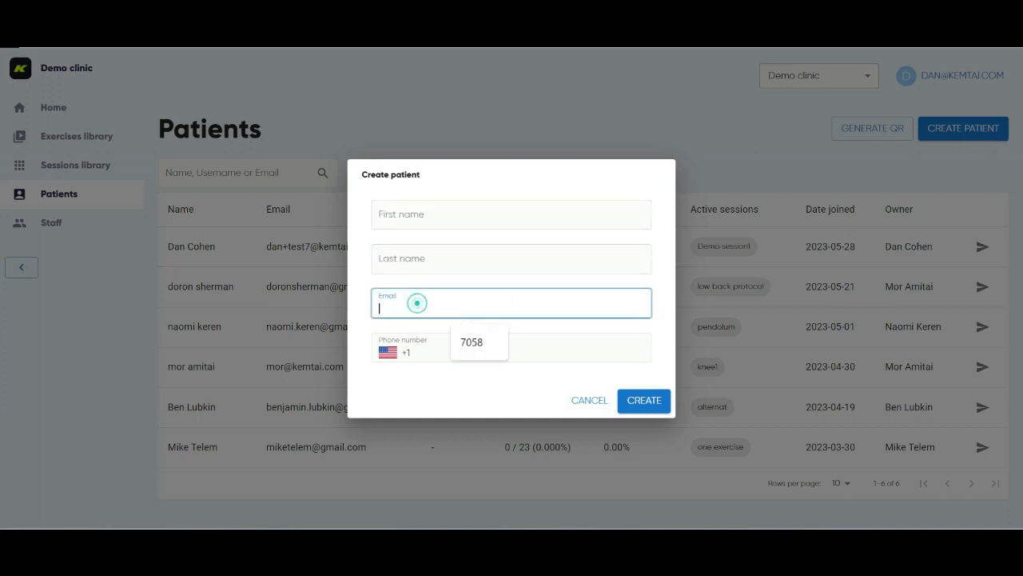
click(388, 356)
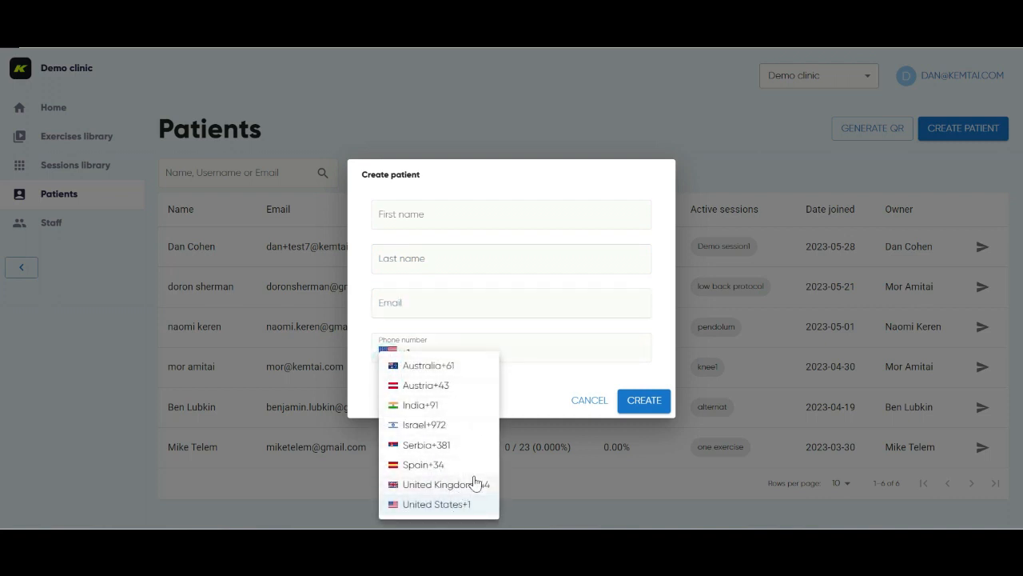
click(543, 350)
click(523, 347)
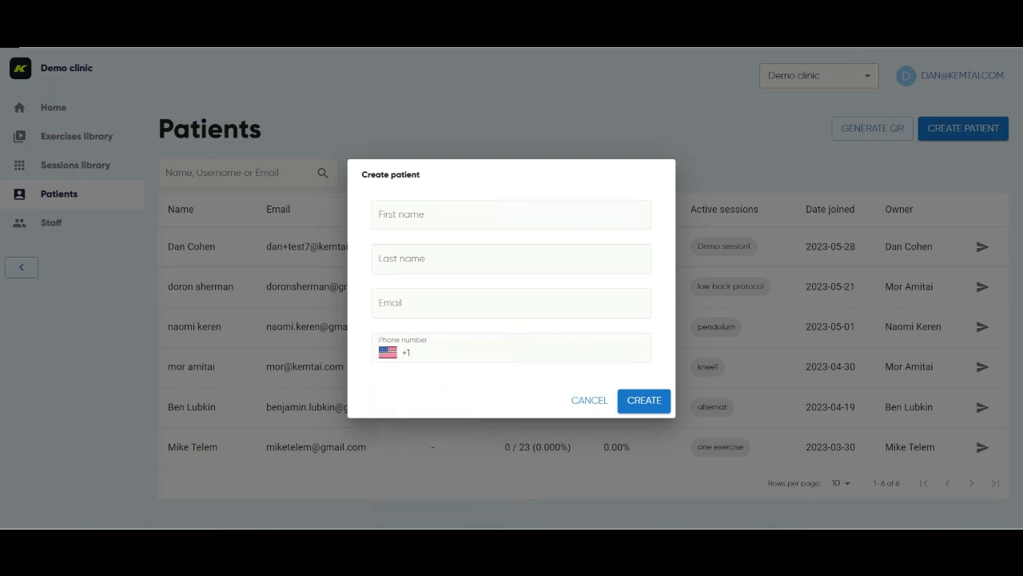
click(601, 405)
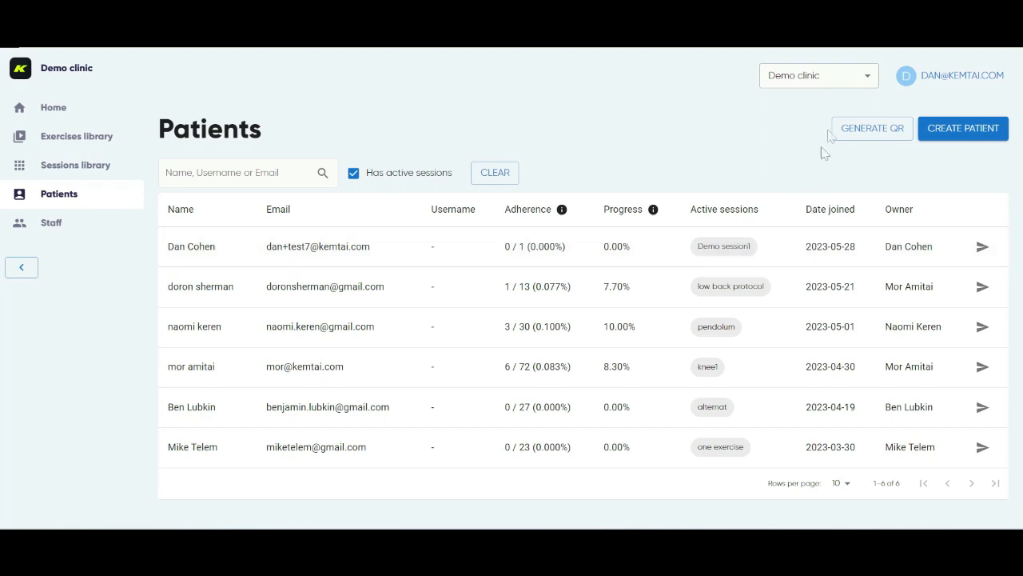
Start a registration QR and import its exercises from the "Demo session" template.
click(861, 131)
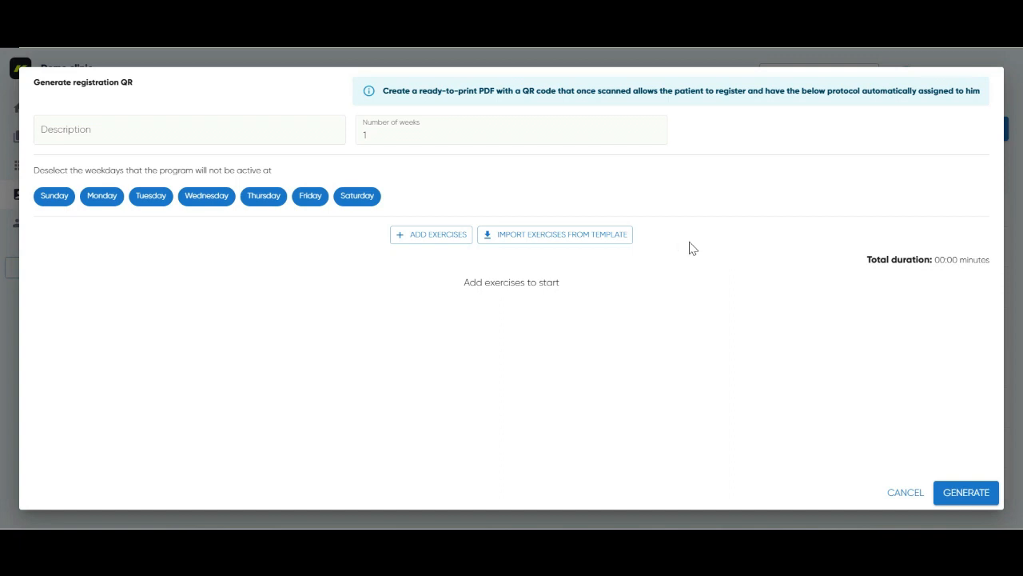
click(558, 247)
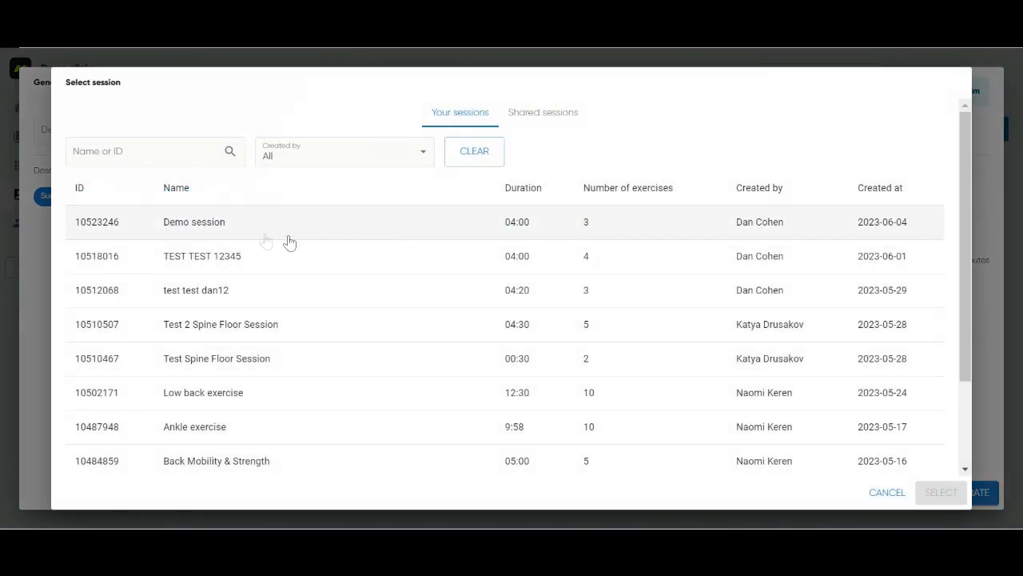
click(218, 223)
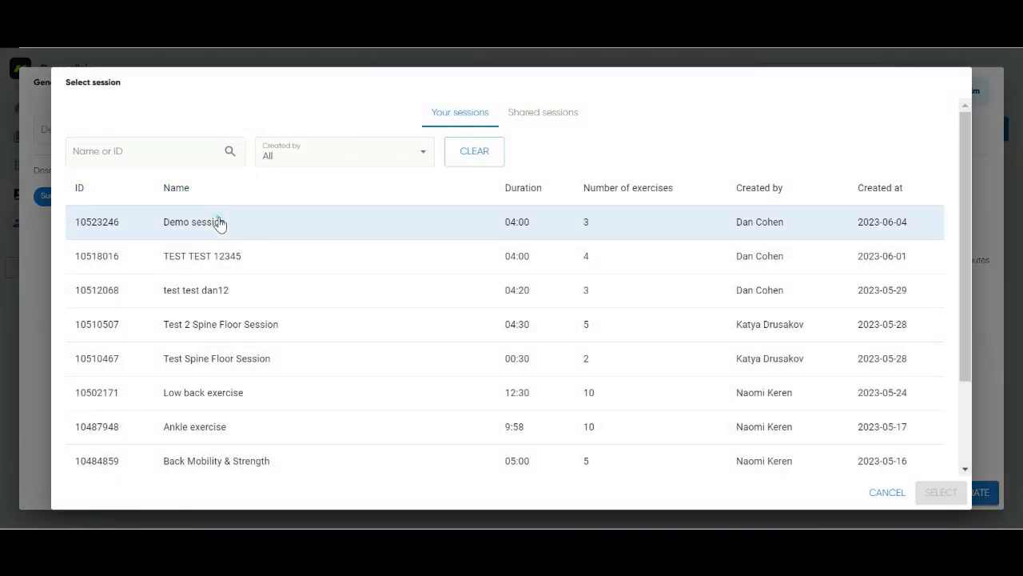
click(959, 493)
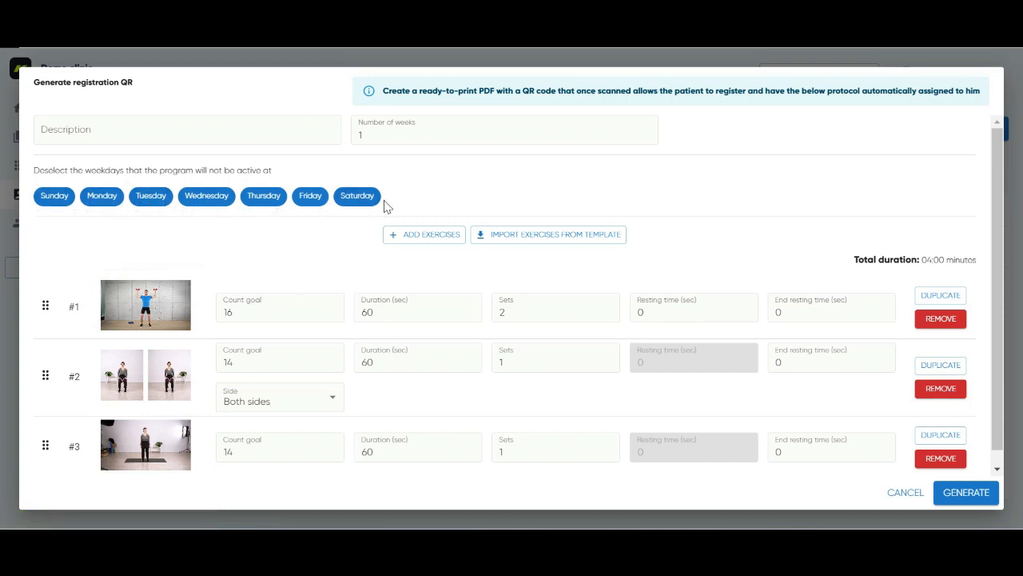
Set the registration QR's description to "DEMO QR CODE", raise the number of weeks, and generate its PDF.
click(272, 130)
text(DE)
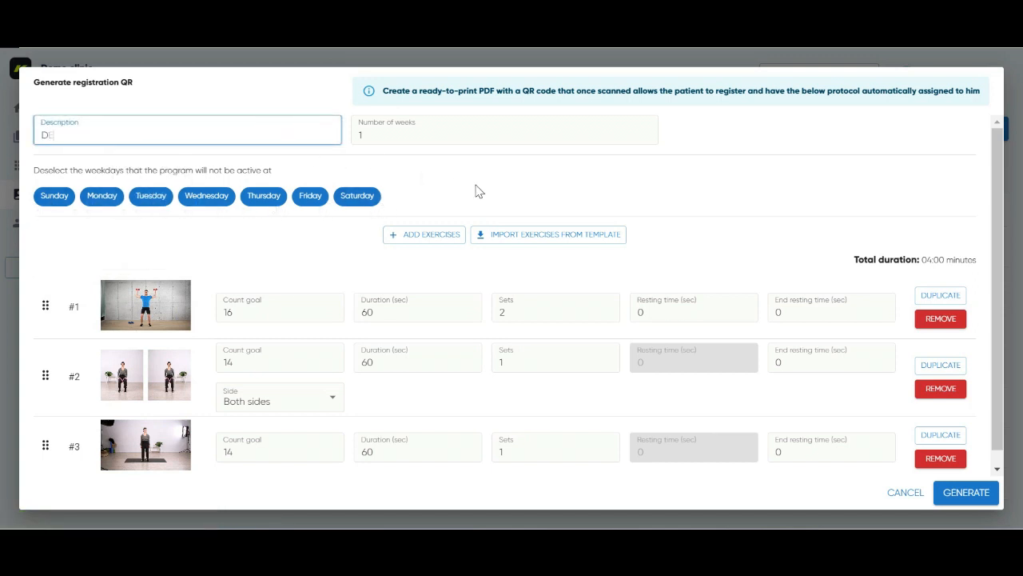
text(MO QR CODE)
click(394, 135)
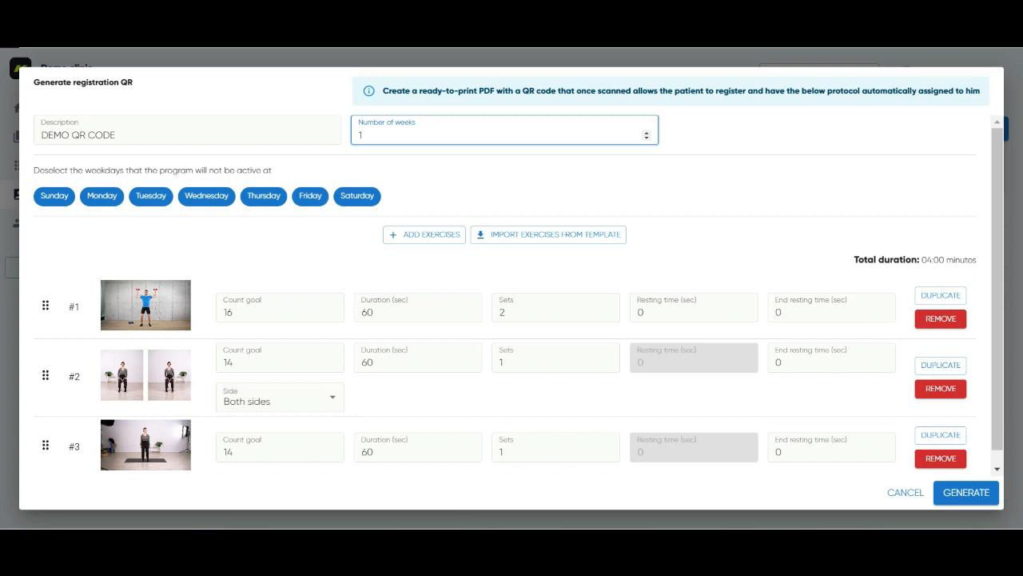
click(646, 132)
click(967, 498)
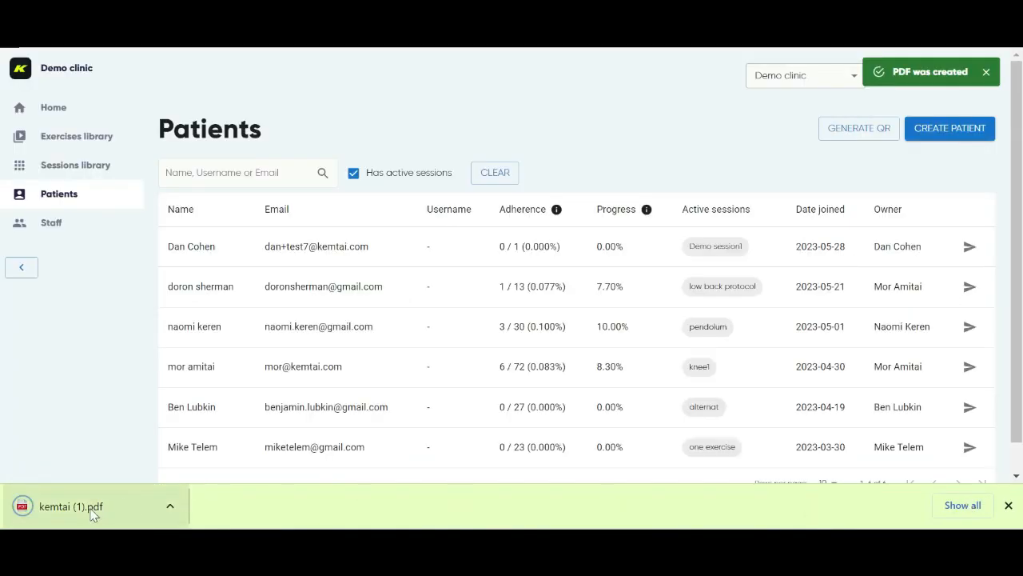
Read through the downloaded "kemtai (1).pdf", and reopen the registration QR form and cancel it.
click(93, 516)
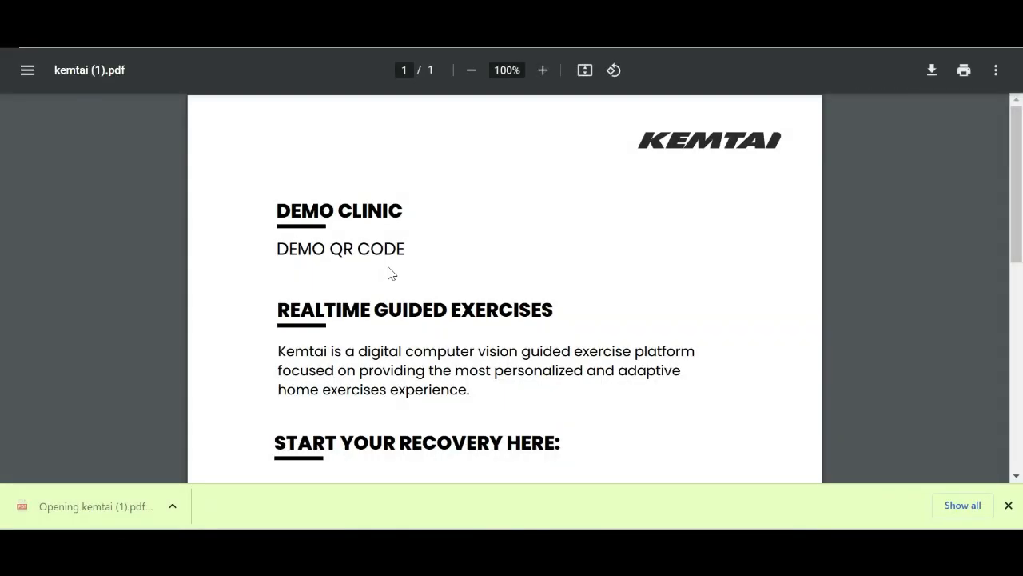
scroll(472, 240, down, 4)
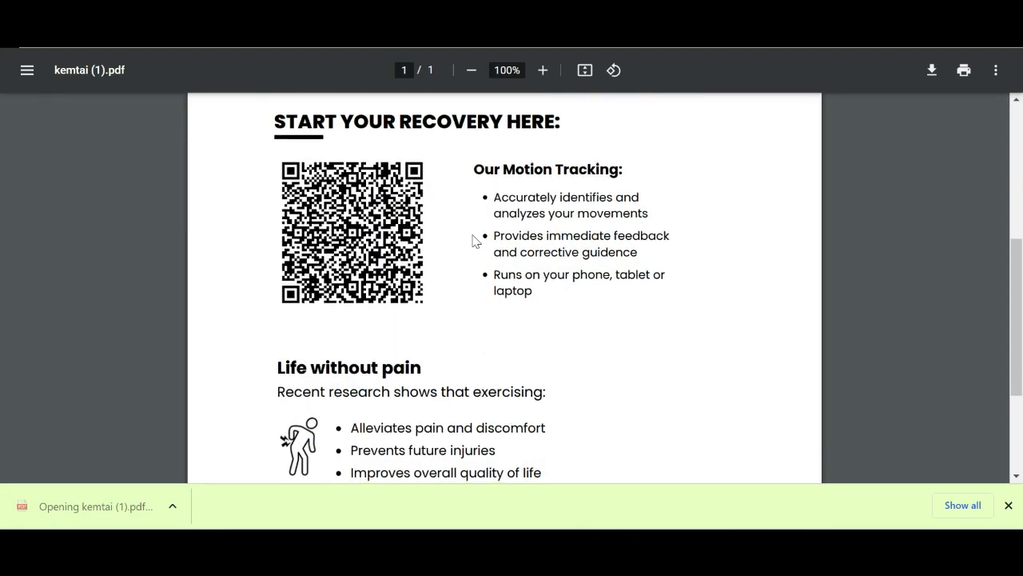
scroll(464, 237, down, 3)
scroll(511, 252, up, 7)
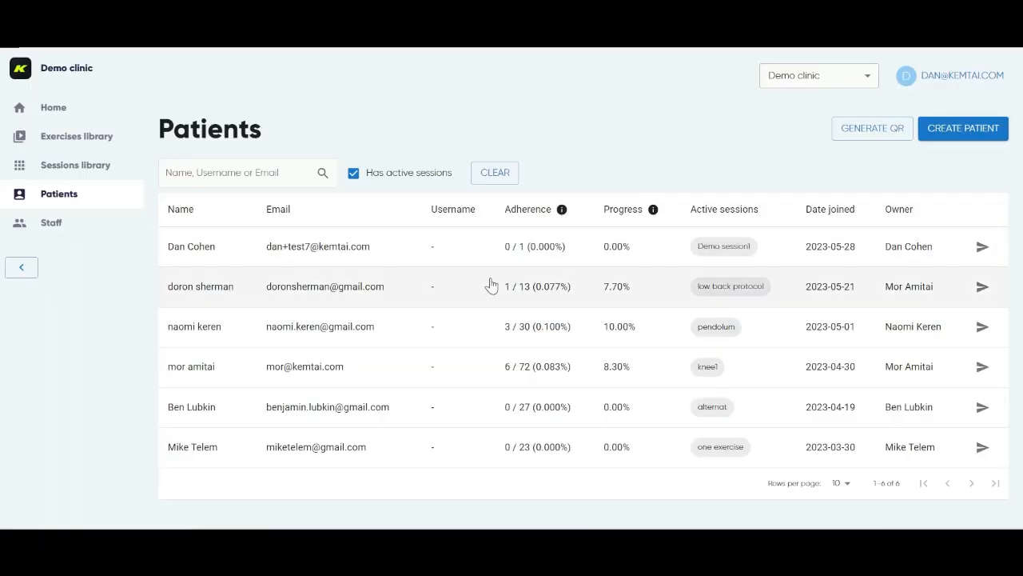
click(859, 137)
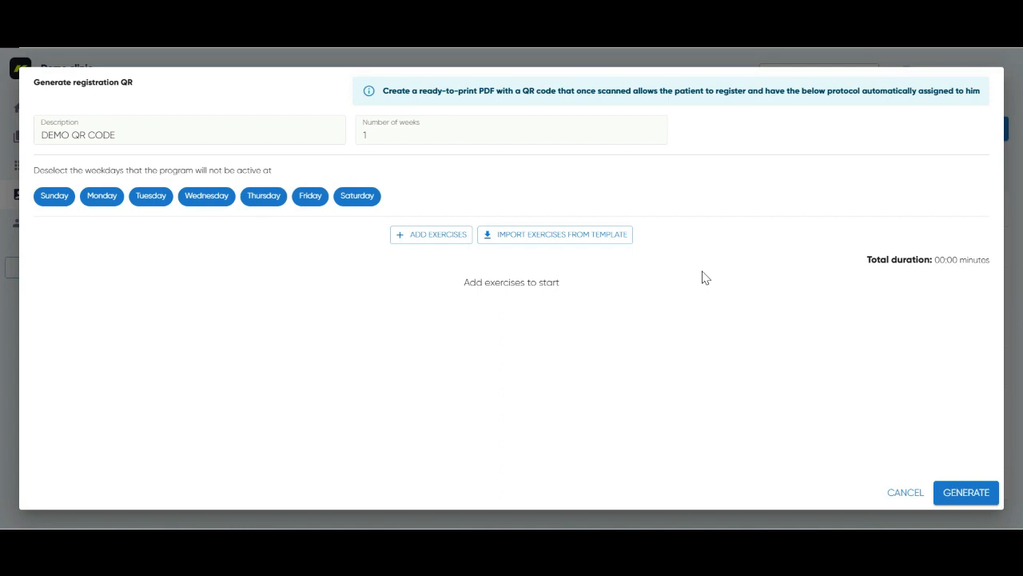
click(906, 492)
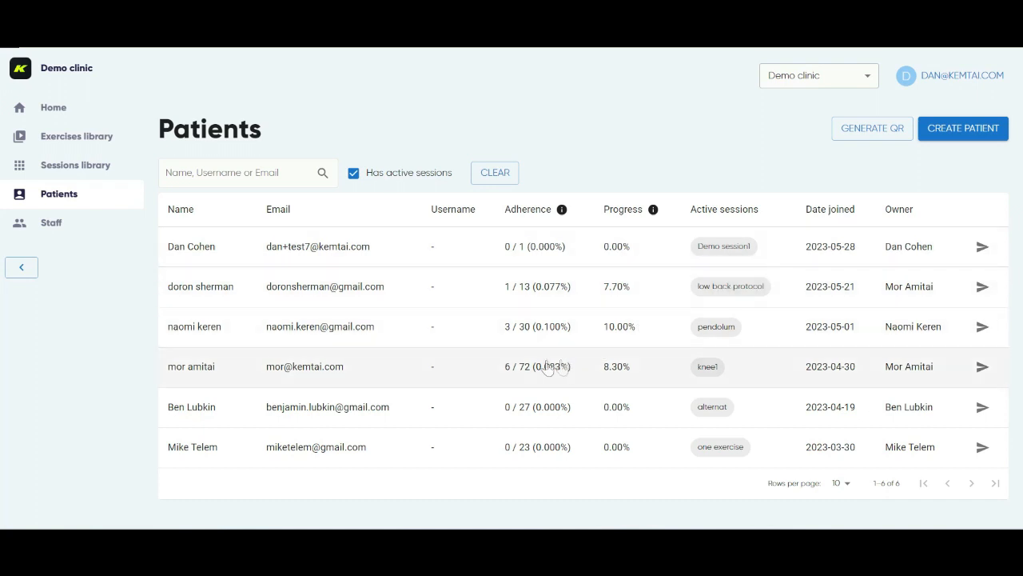
Open the patient with the active session "knee1" and show week 3 of the "knee1" protocol from the calendar.
click(520, 366)
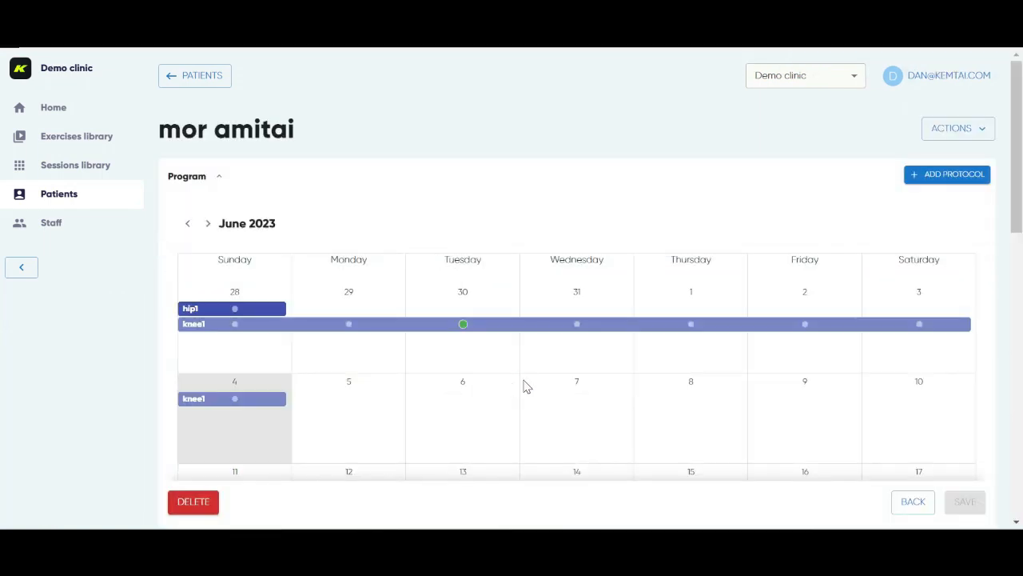
click(464, 324)
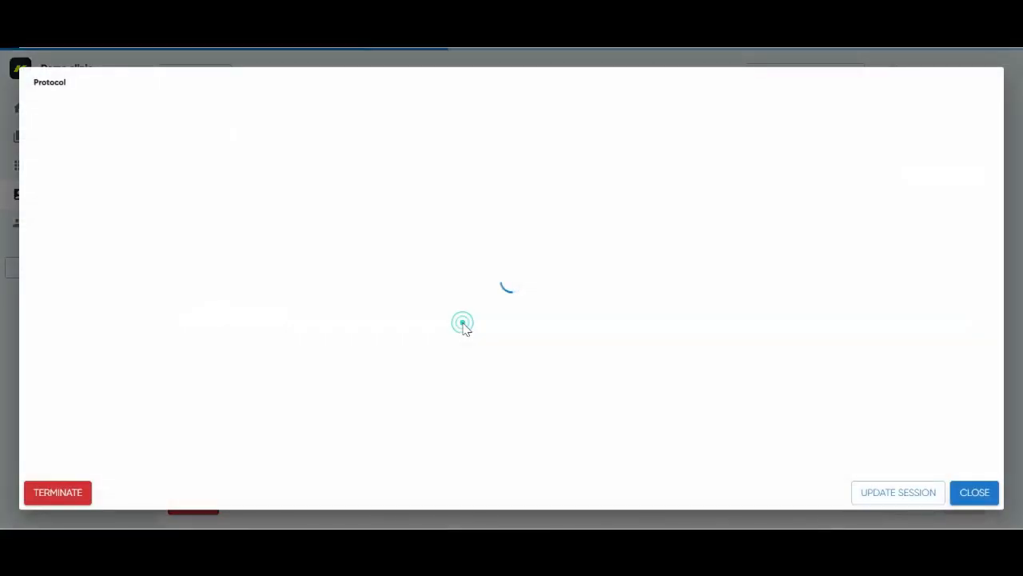
click(975, 492)
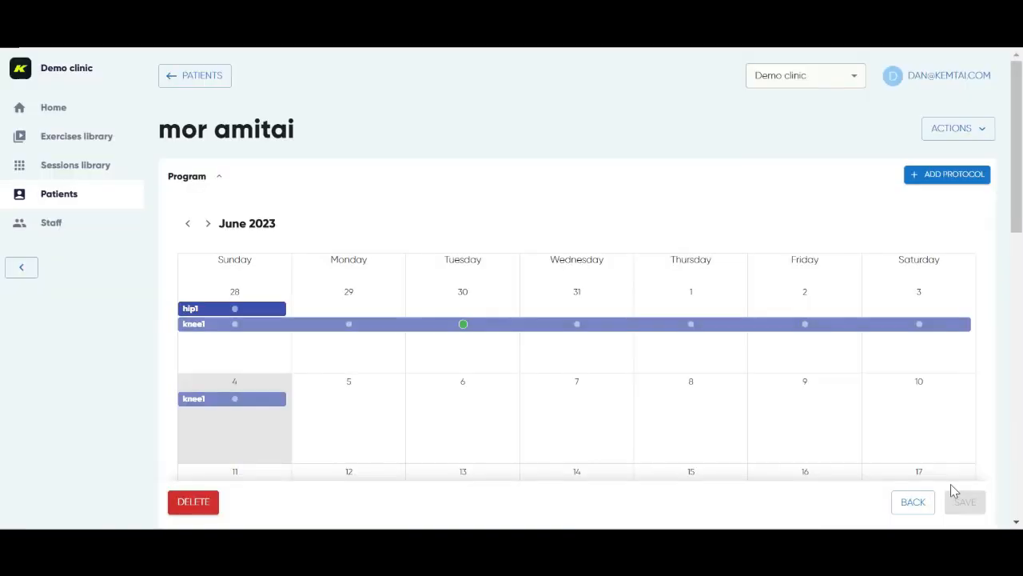
click(463, 326)
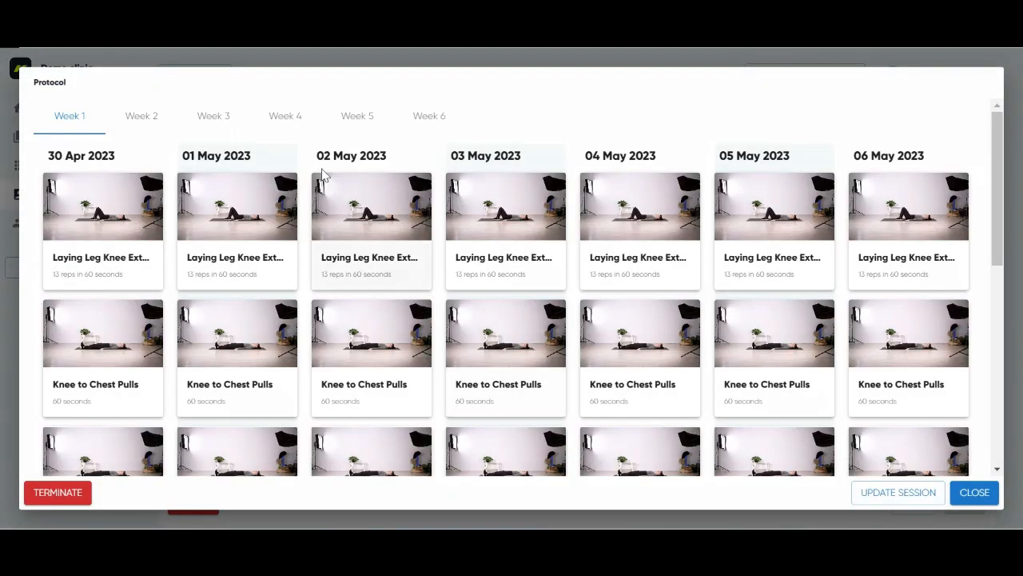
click(139, 120)
click(213, 120)
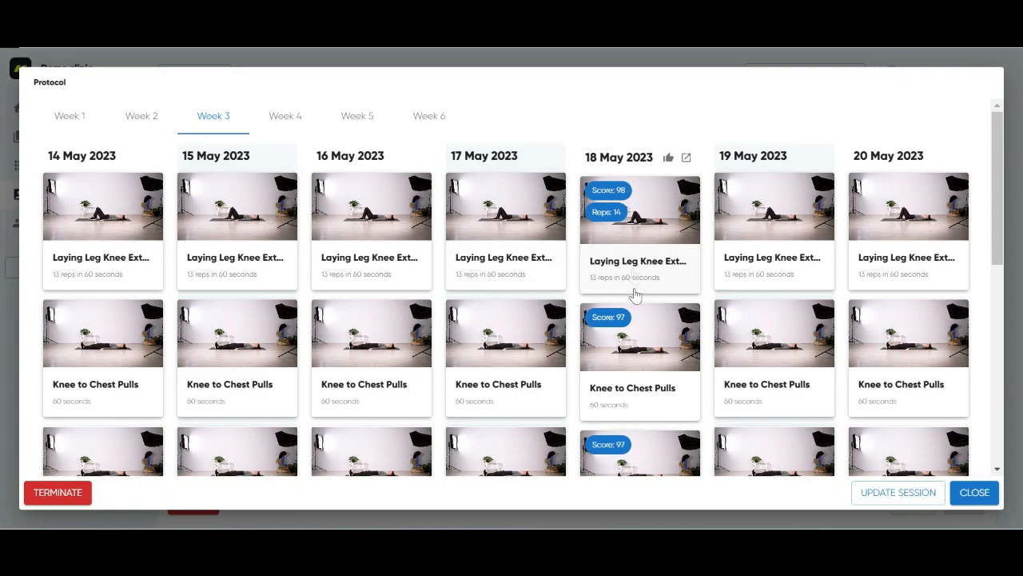
Examine the scores and reps of each exercise for 18 May 2023 in week 3 of the protocol.
scroll(638, 336, down, 3)
scroll(656, 420, down, 3)
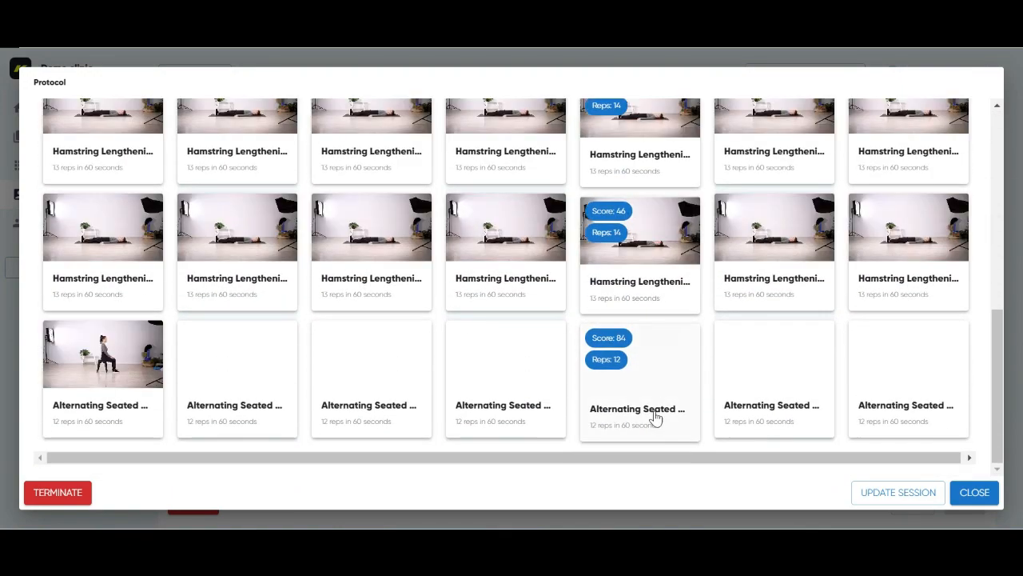
scroll(654, 416, up, 5)
scroll(654, 416, up, 3)
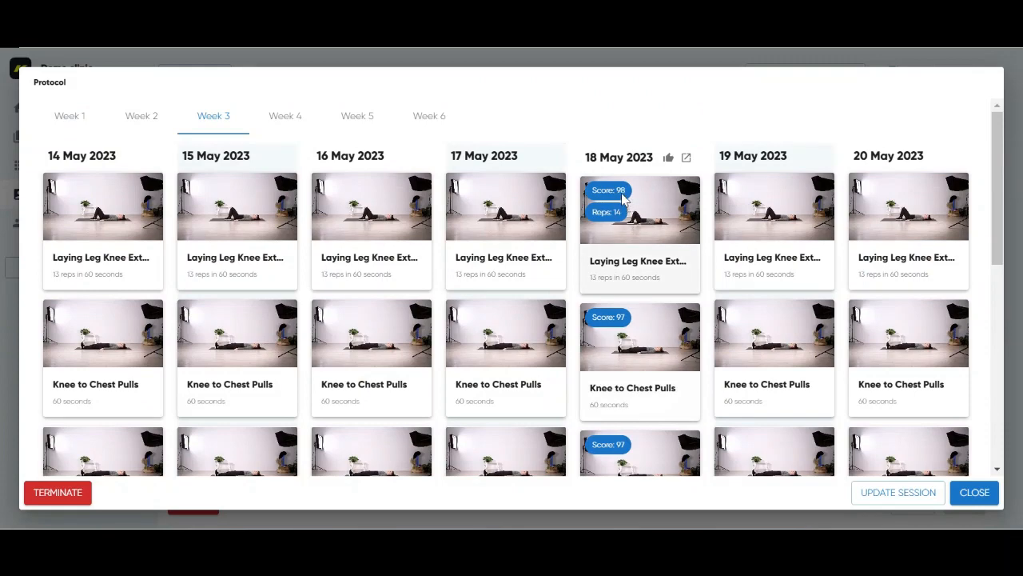
scroll(628, 271, down, 3)
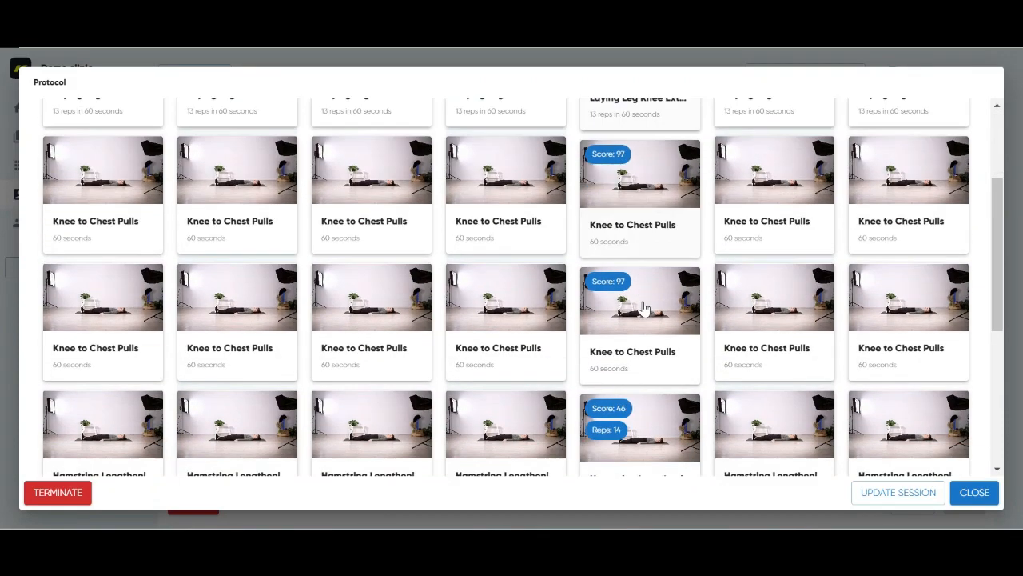
scroll(644, 308, up, 3)
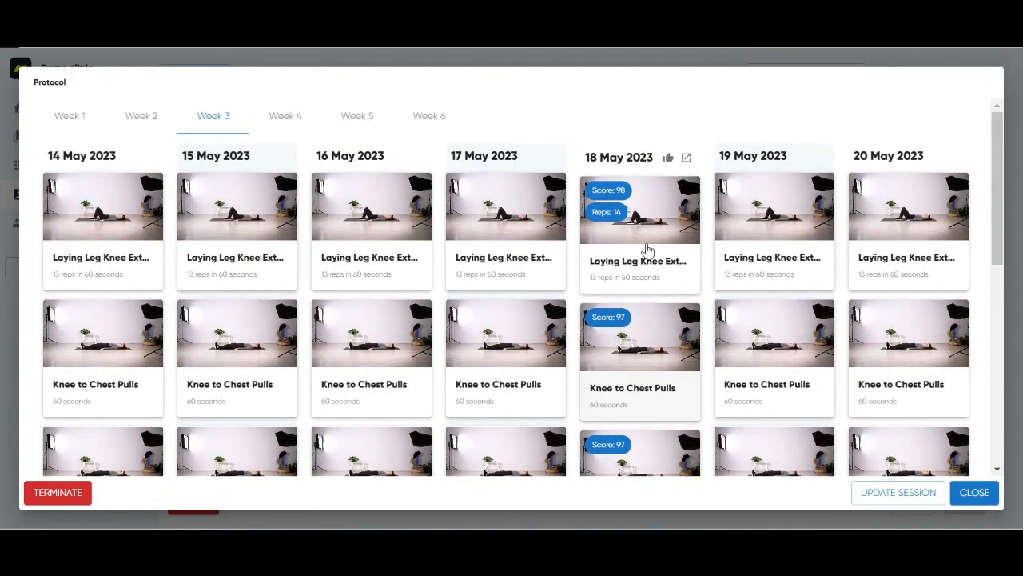
Open the feedback and detailed results for 18 May 2023, and review the motion replays of Laying Leg Knee Extension and Knee to Chest Pulls.
click(669, 159)
click(687, 159)
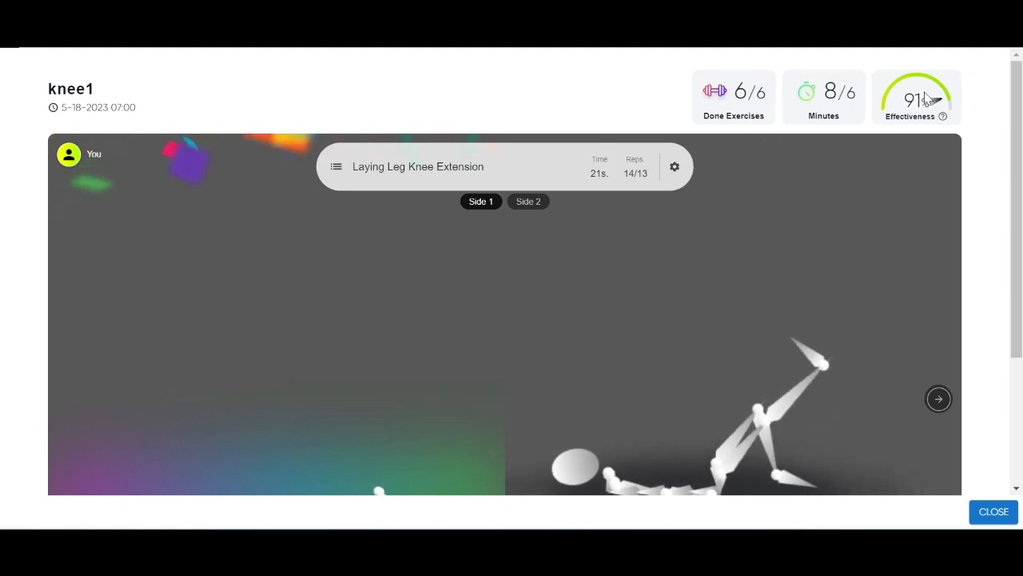
scroll(576, 279, down, 2)
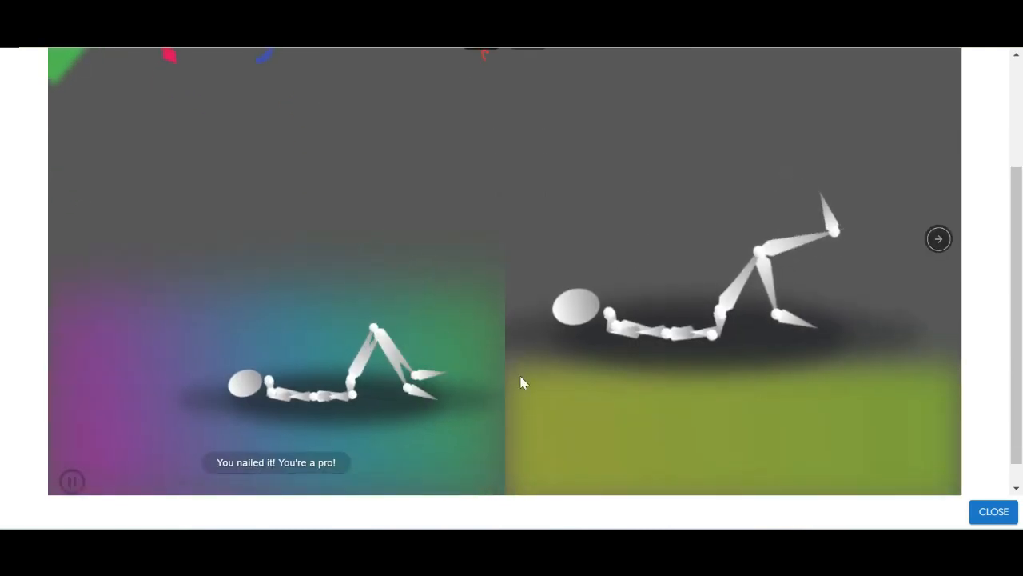
scroll(555, 349, down, 1)
scroll(499, 348, up, 3)
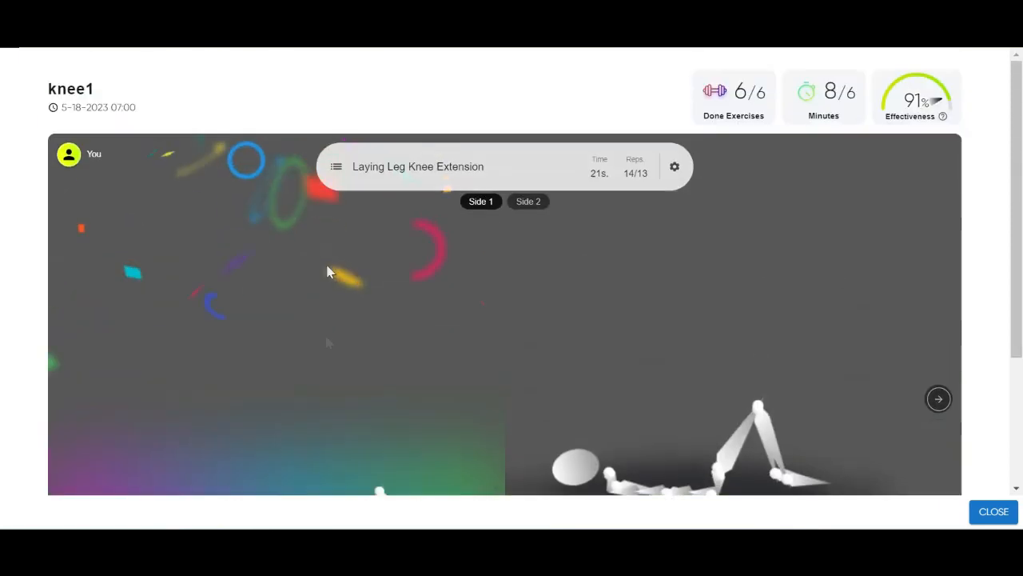
click(940, 399)
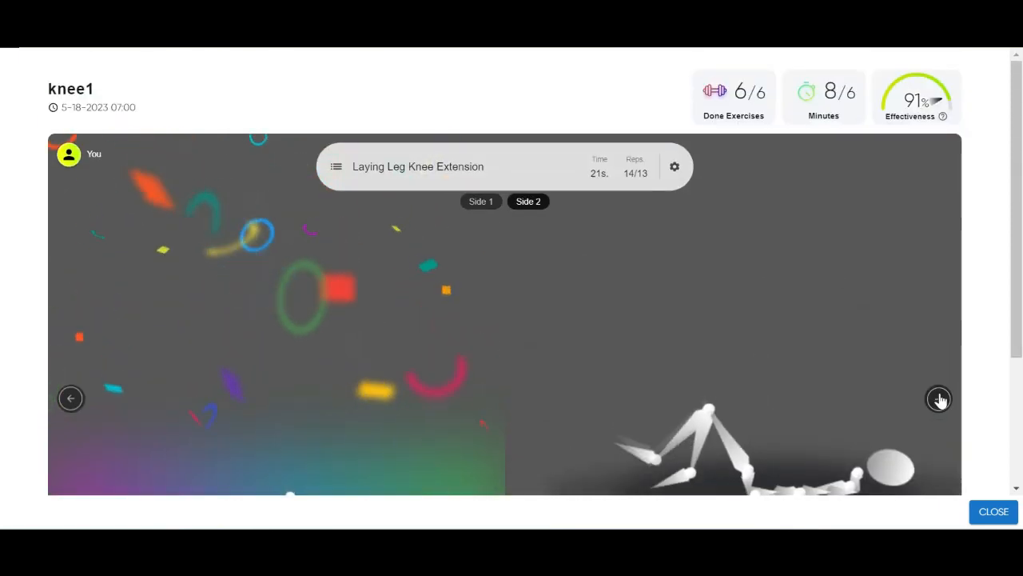
scroll(555, 361, down, 3)
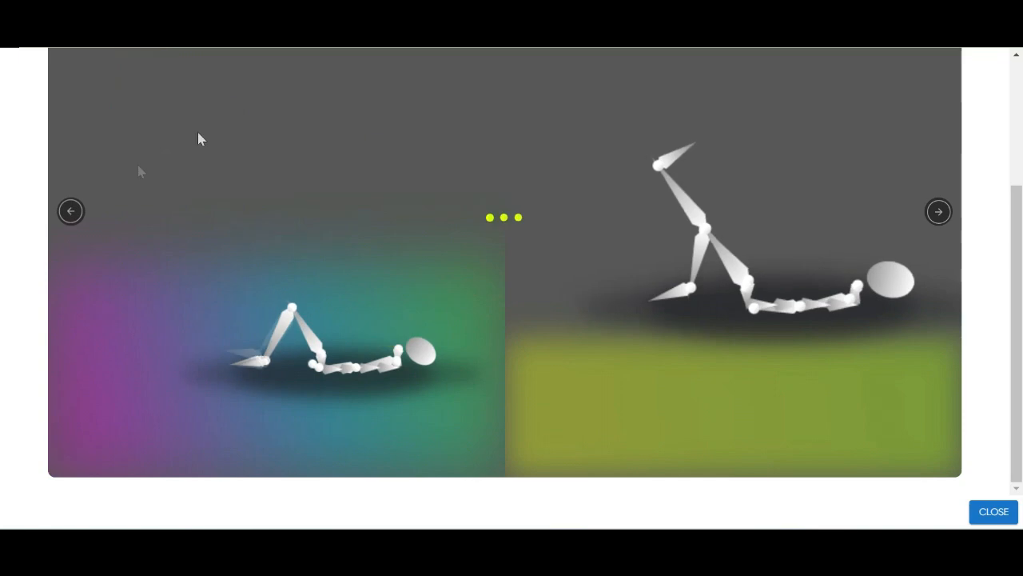
scroll(398, 292, up, 3)
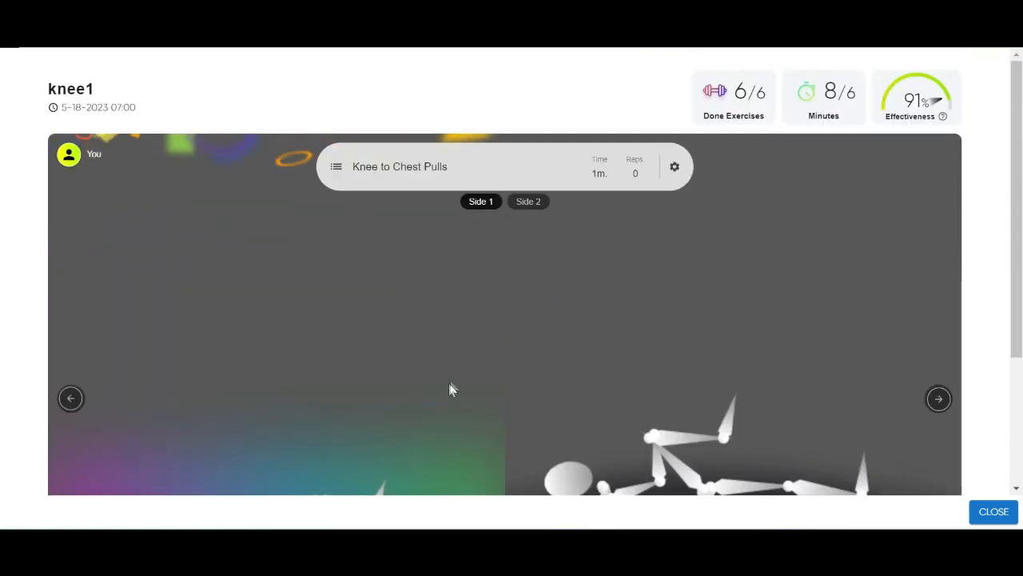
Look over the side 1 motion replay of Knee to Chest Pulls in the detailed "knee1" results.
scroll(475, 366, down, 1)
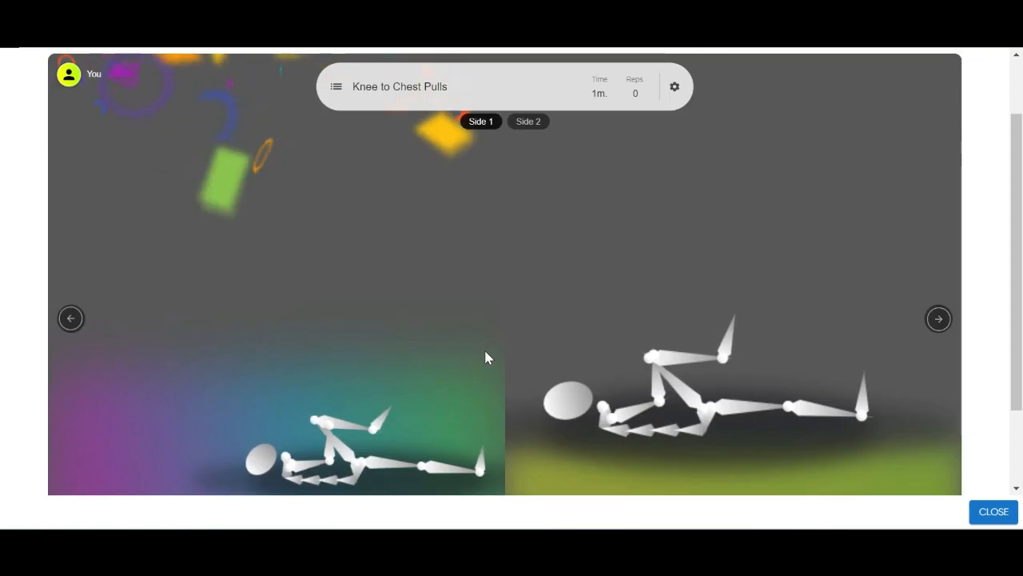
scroll(484, 356, up, 1)
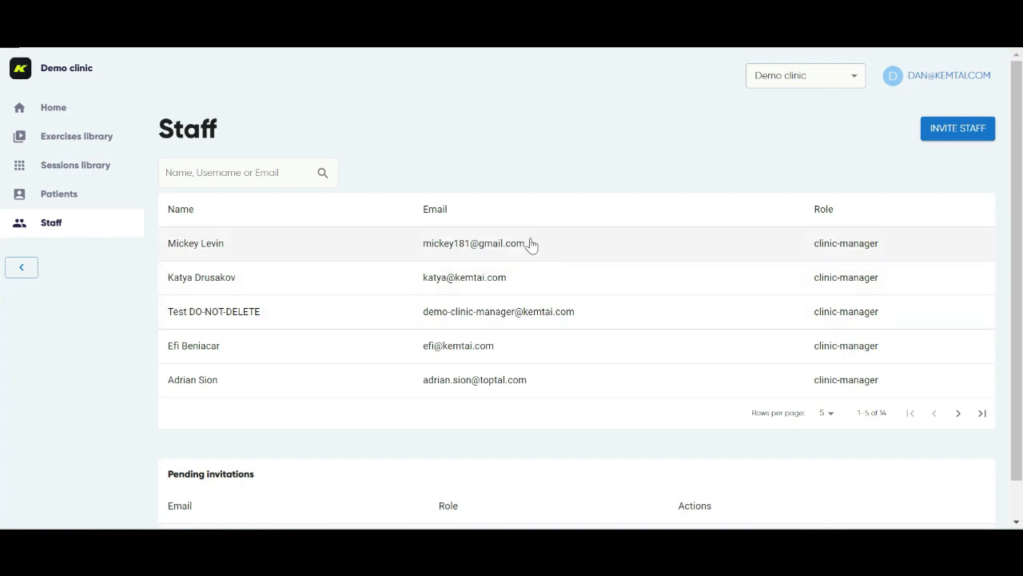
Open the staff invitation form on the Staff page, examine its email field and role options, and cancel it.
click(955, 131)
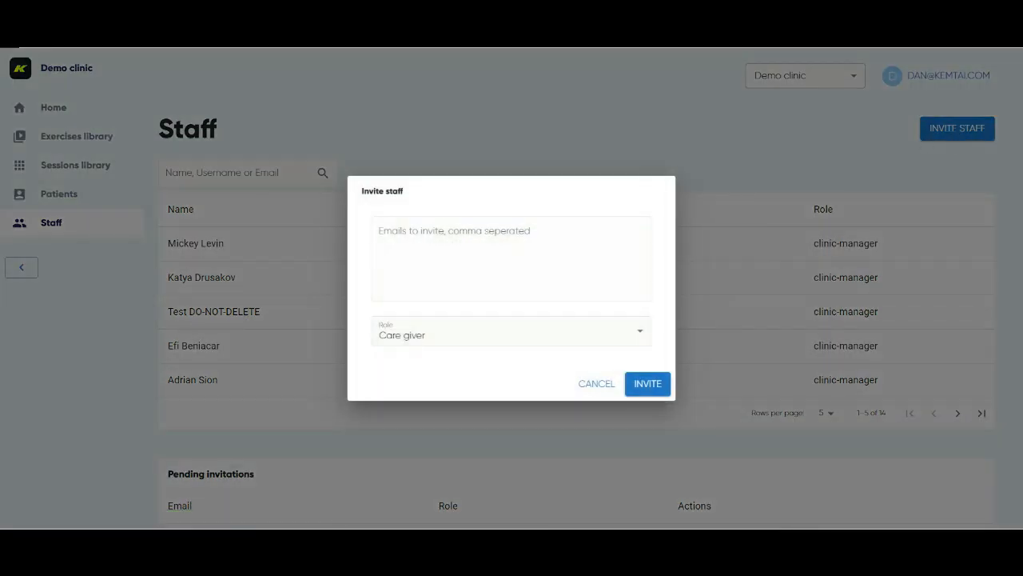
click(529, 261)
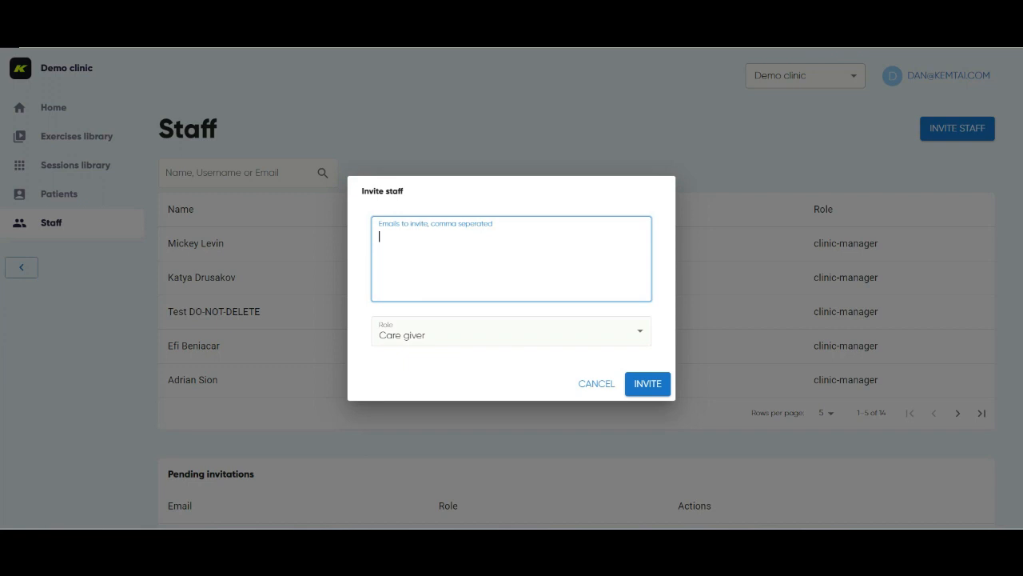
click(467, 337)
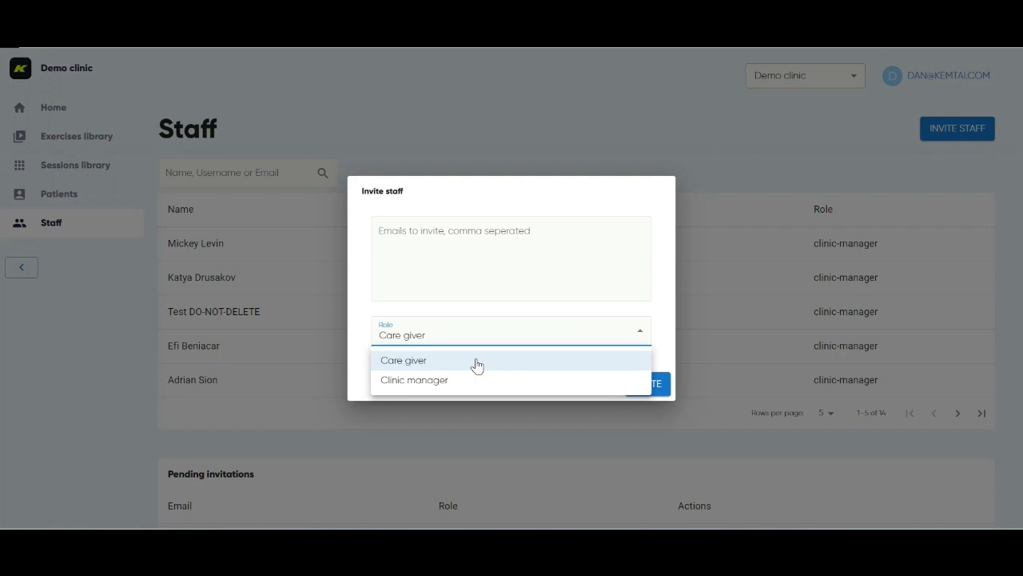
click(524, 254)
click(591, 386)
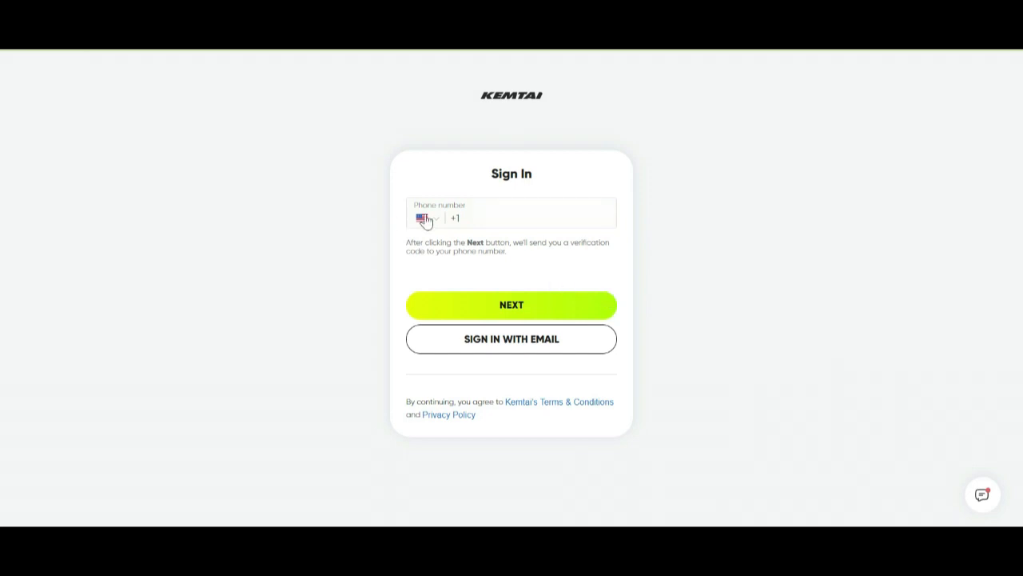
Switch the patient sign-in form to signing in with email and activate its email field.
click(516, 350)
click(514, 215)
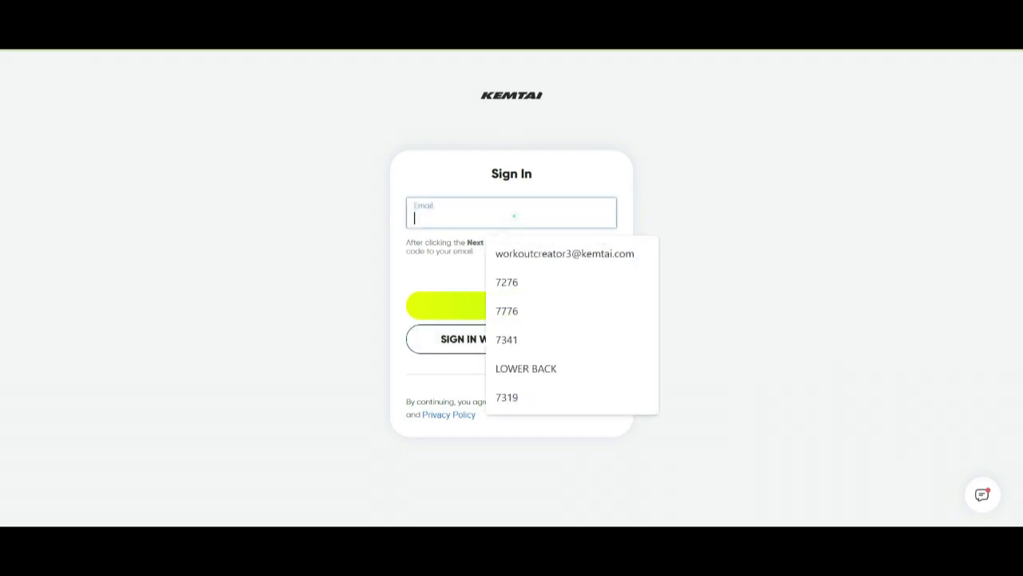
text(fsds)
key(BackSpace)
key(BackSpace)
key(BackSpace)
key(BackSpace)
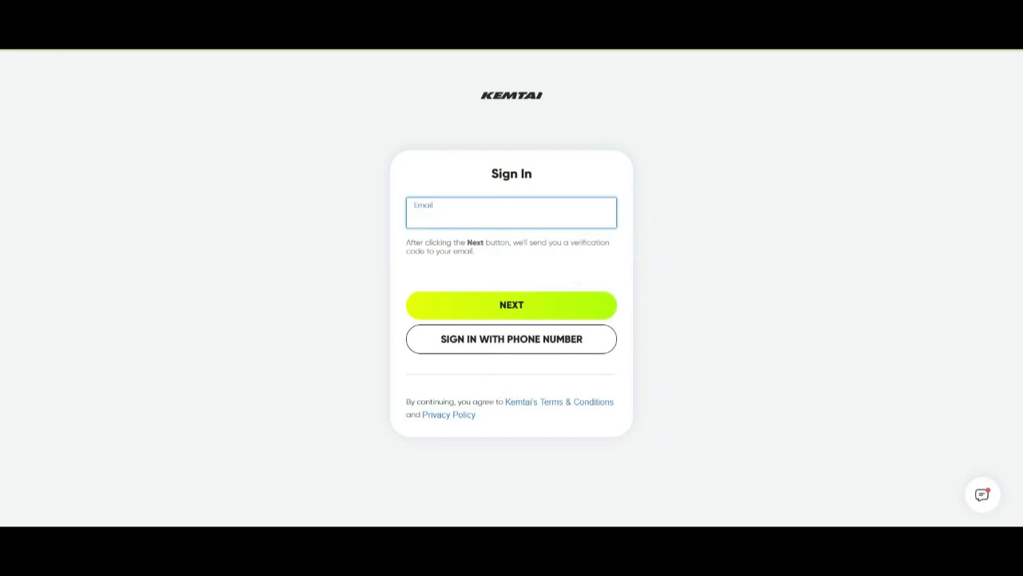
Check the patient's email in the clinic portal window, paste it into the sign-in form, and request a verification code.
mouse_move(742, 495)
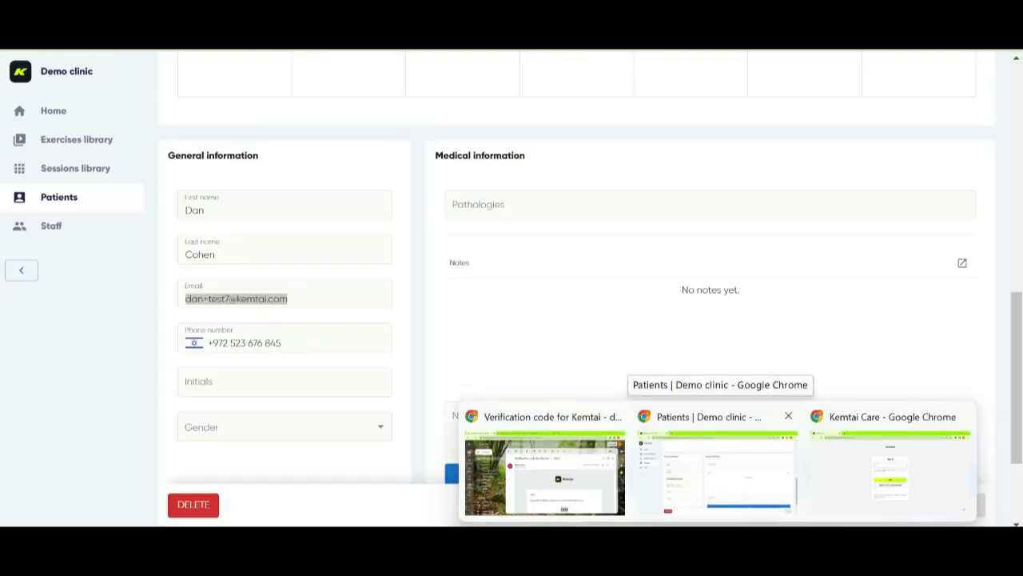
click(742, 495)
key(alt+Tab)
key(ctrl+v)
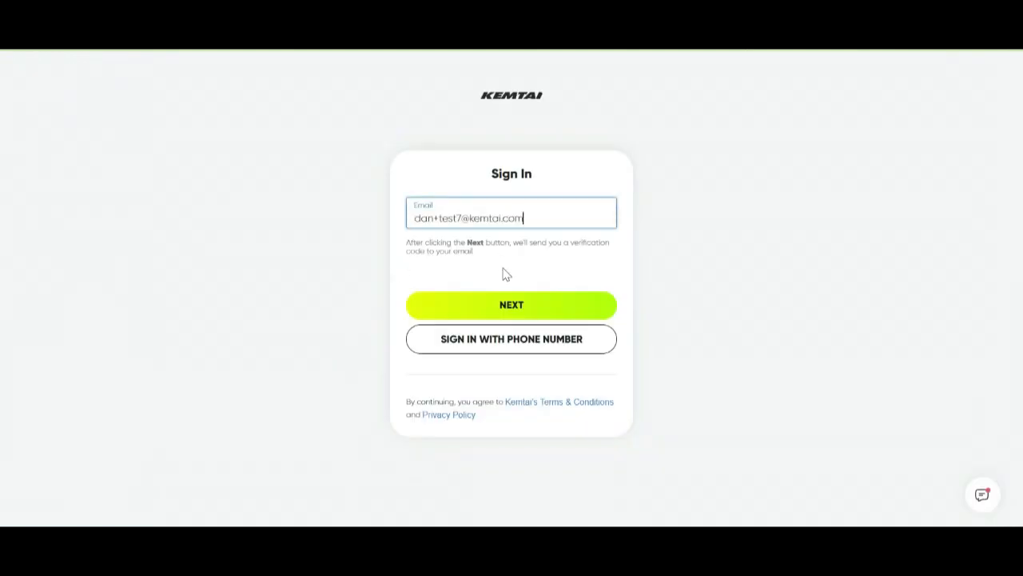
click(516, 309)
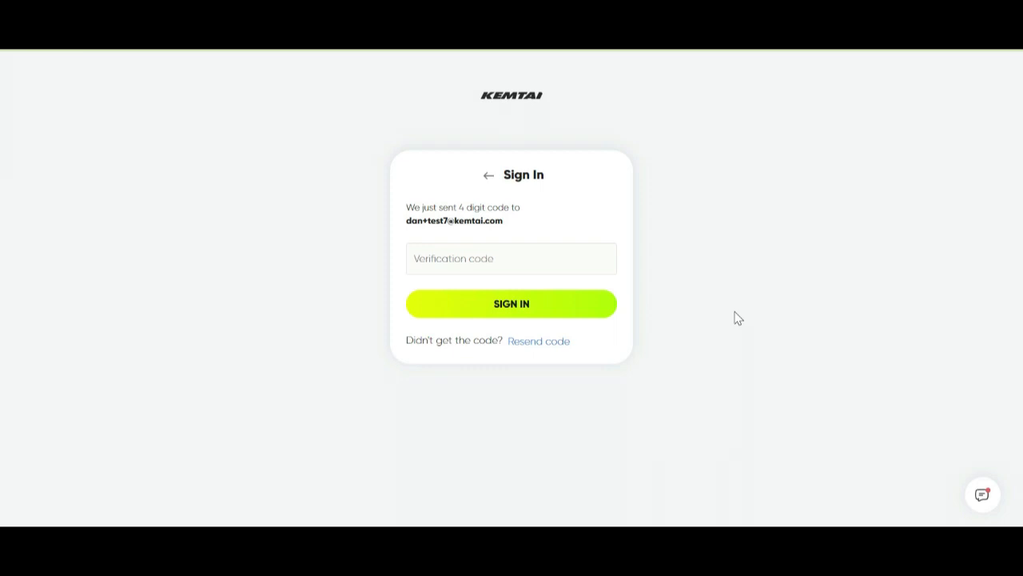
Enter the emailed verification code and sign in to the patient account.
click(558, 258)
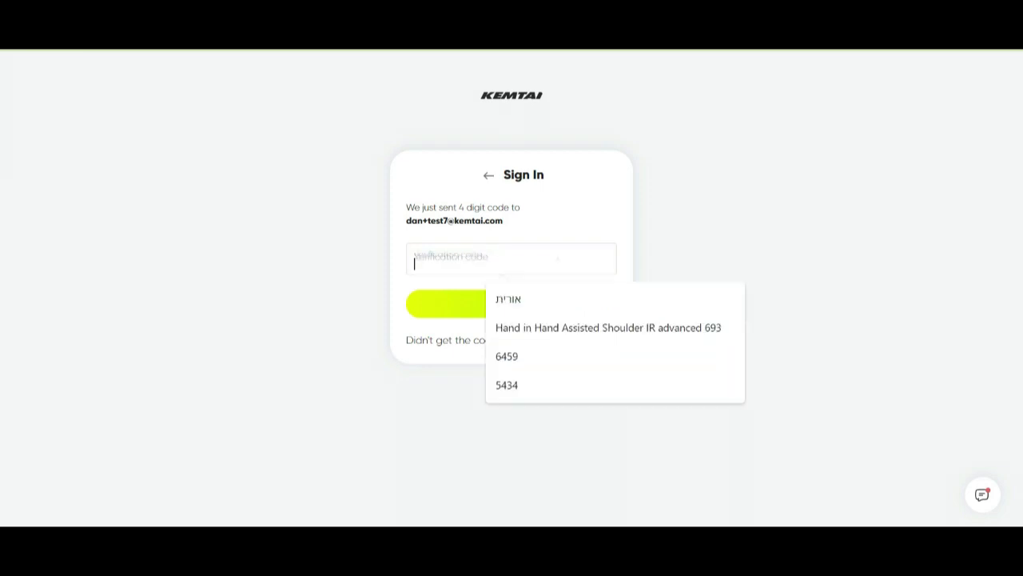
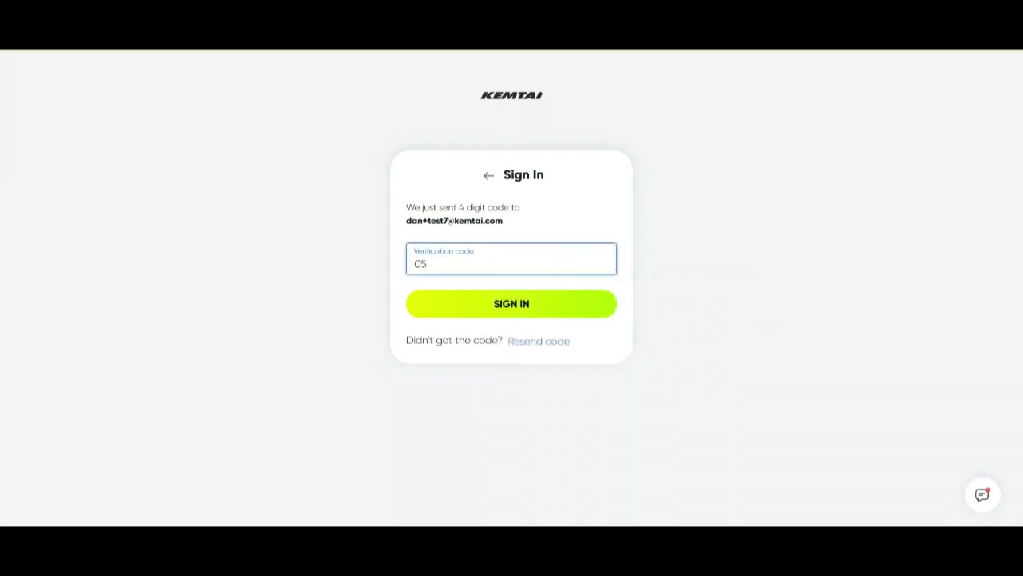
click(545, 304)
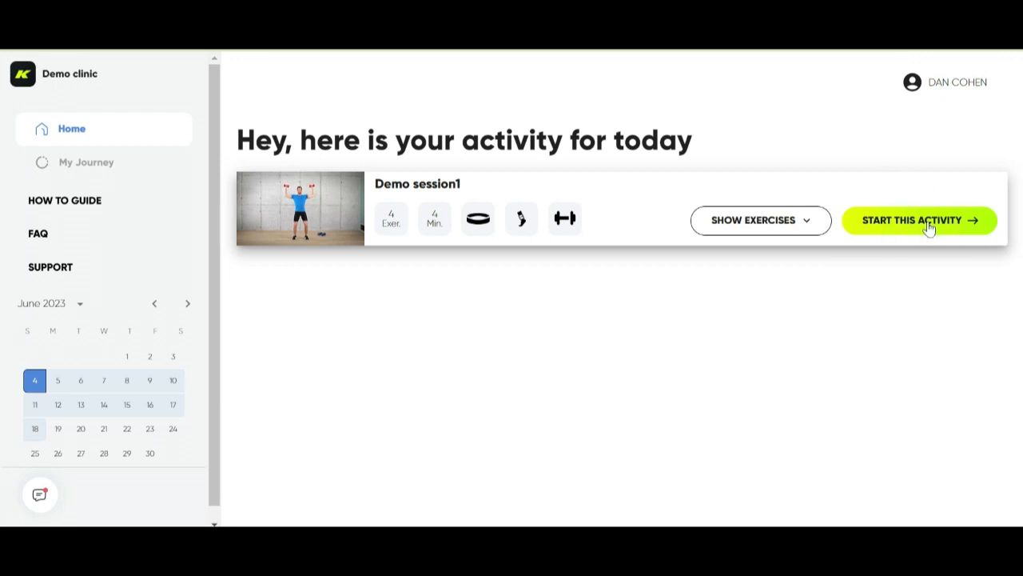
Show the exercise list of today's "Demo session1" activity, look through its exercises and reps, and close the list.
click(785, 220)
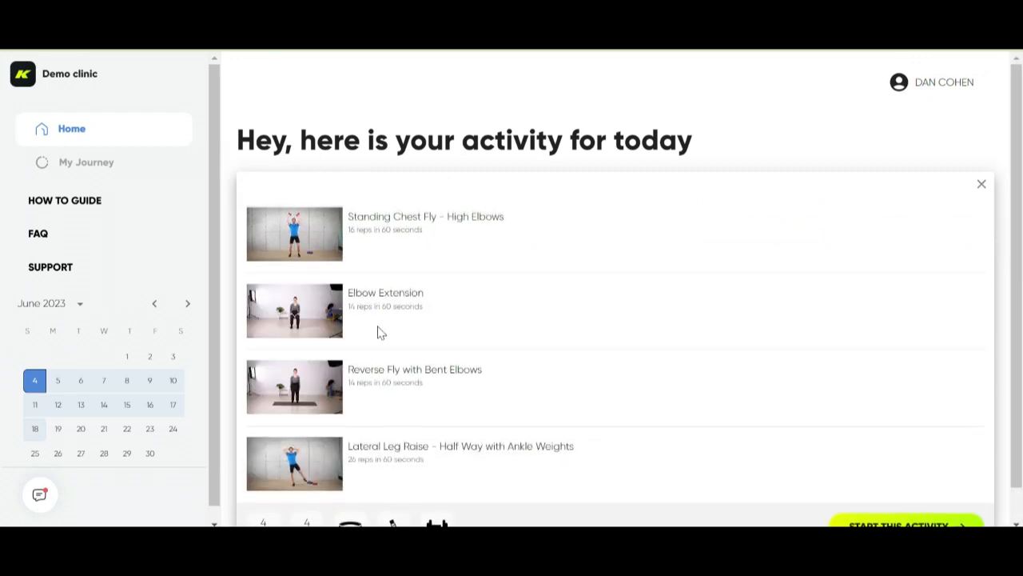
scroll(386, 320, down, 1)
scroll(386, 320, up, 1)
scroll(727, 386, down, 1)
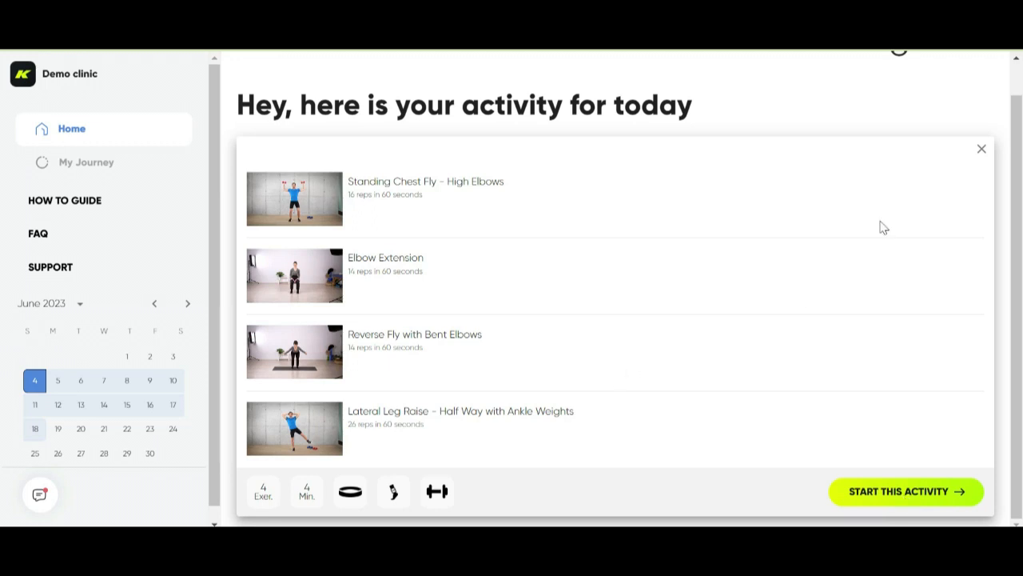
click(981, 151)
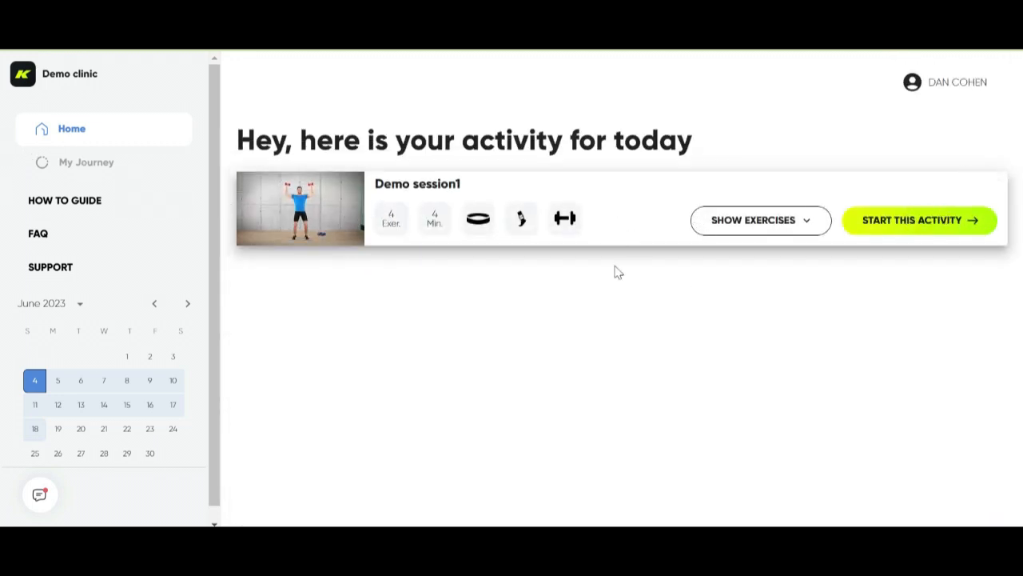
Open the How to Guide, page through to its third page, and close it.
click(103, 213)
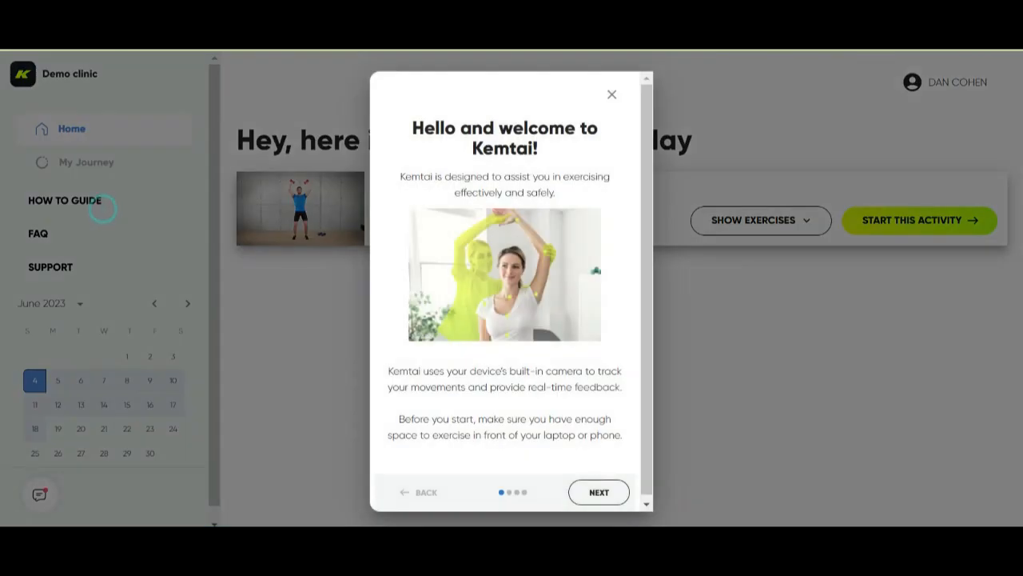
click(599, 493)
click(600, 493)
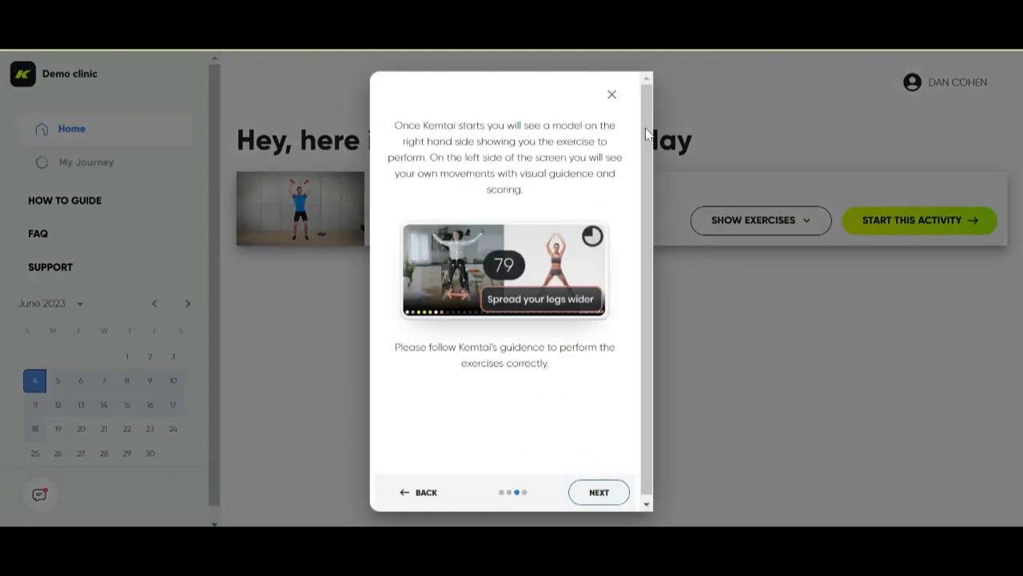
click(613, 93)
Open the FAQ page and skim its questions down to the last one about a stuck device.
click(80, 232)
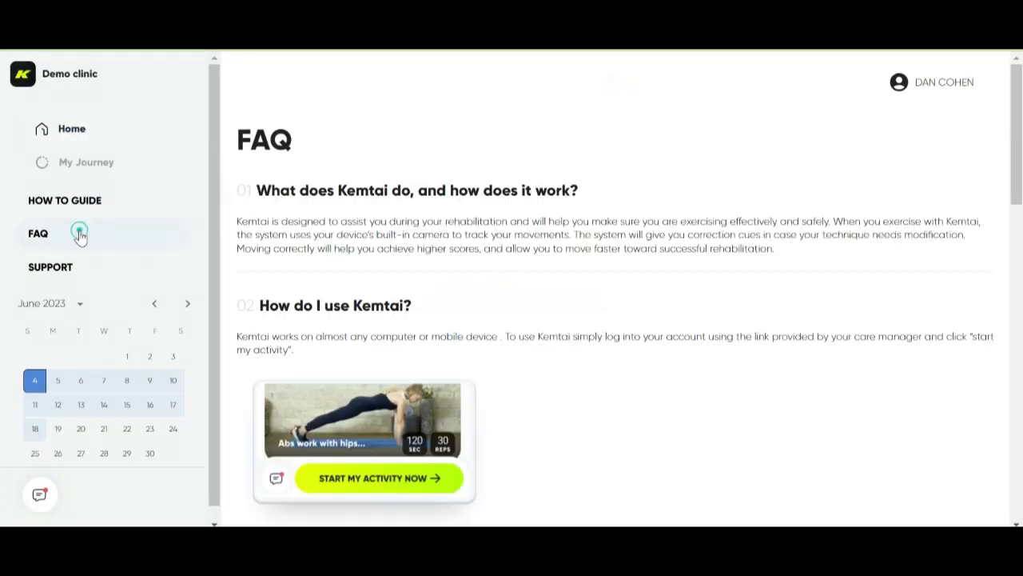
scroll(516, 245, down, 5)
scroll(516, 245, down, 10)
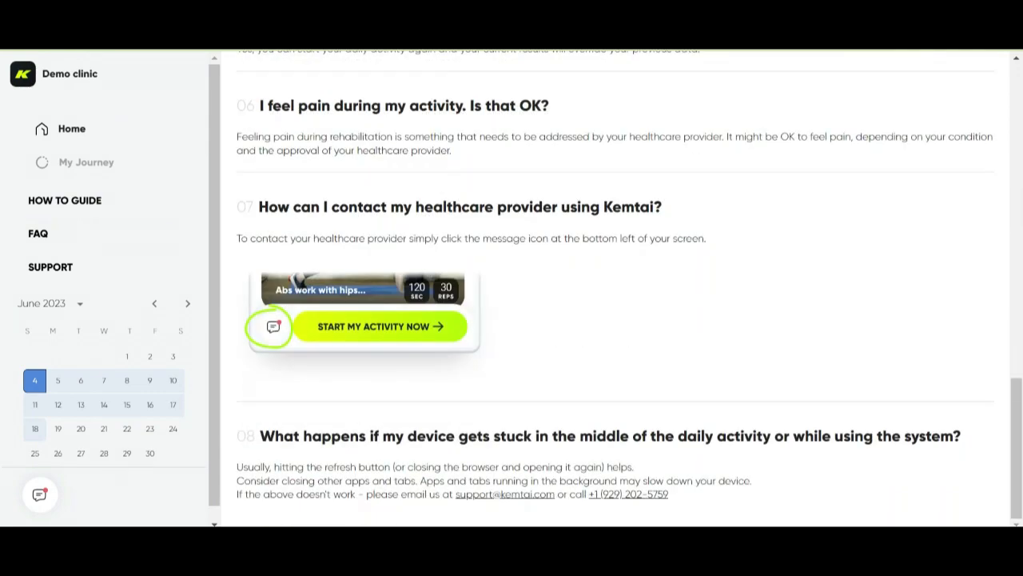
Open the support team contact form, inspect its message field, and close it without sending anything.
click(80, 264)
click(481, 281)
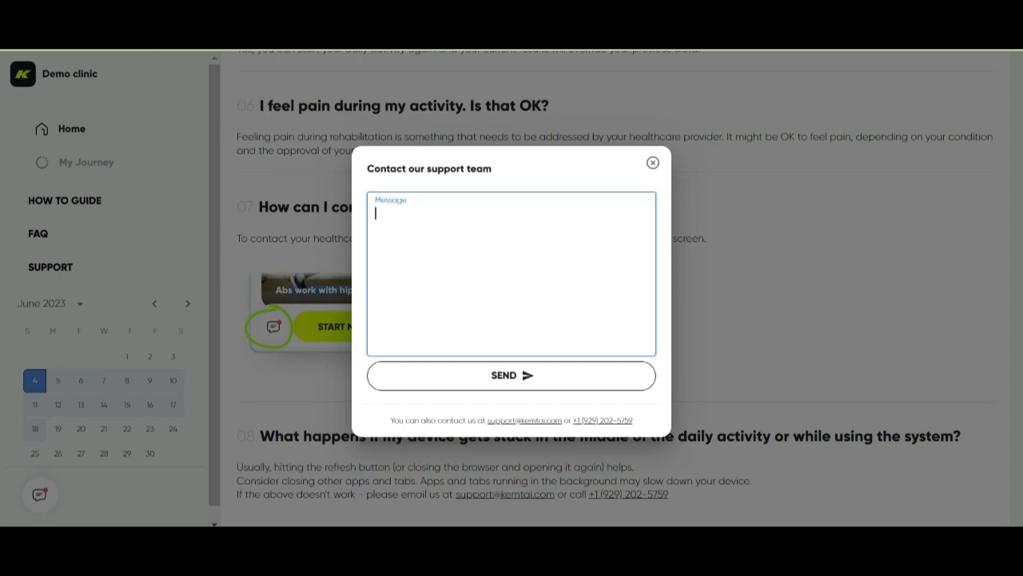
click(653, 163)
Return to the start of the FAQ and show the patient's account options.
scroll(547, 321, up, 15)
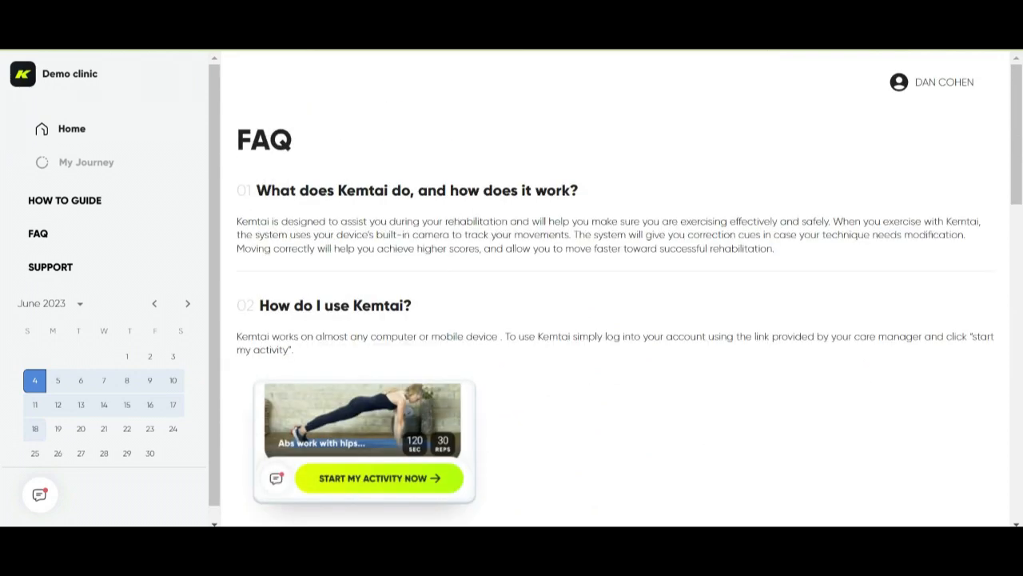
click(951, 90)
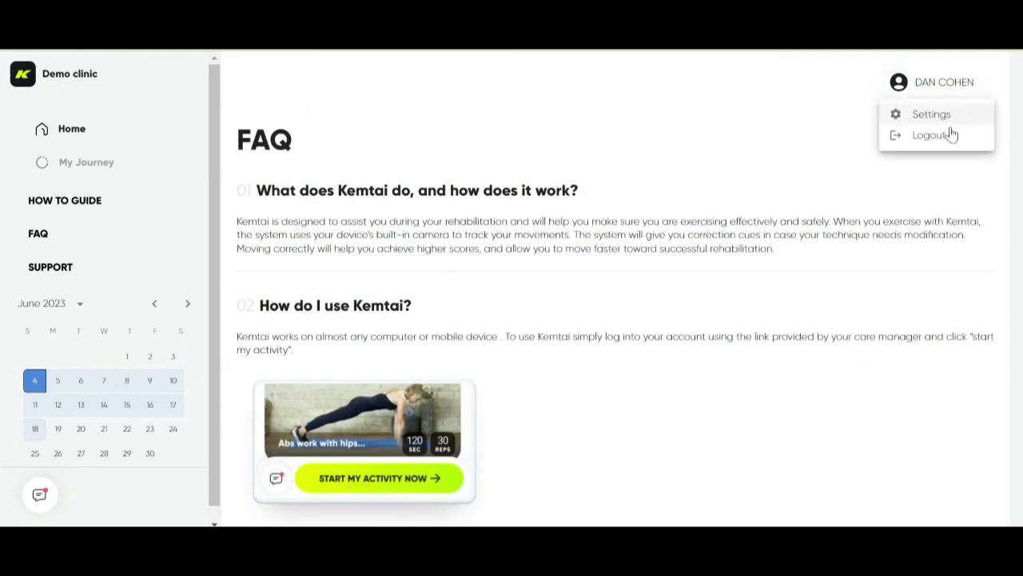